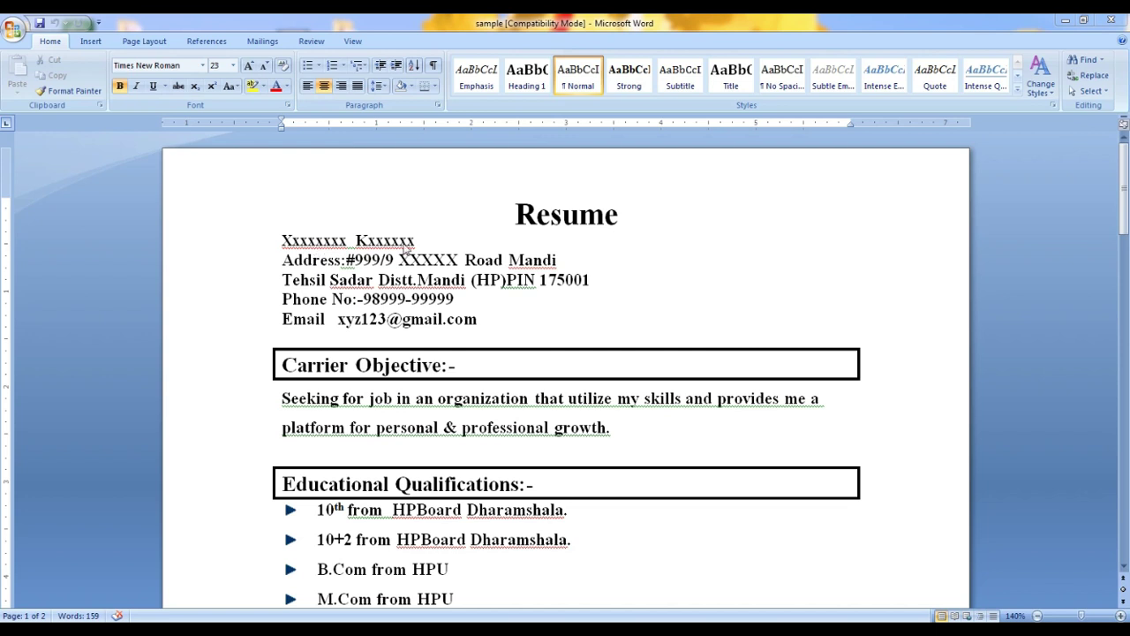
Select the placeholder name line under the Resume title and highlight it yellow
{"action": "left_click", "coordinate": [308, 240]}
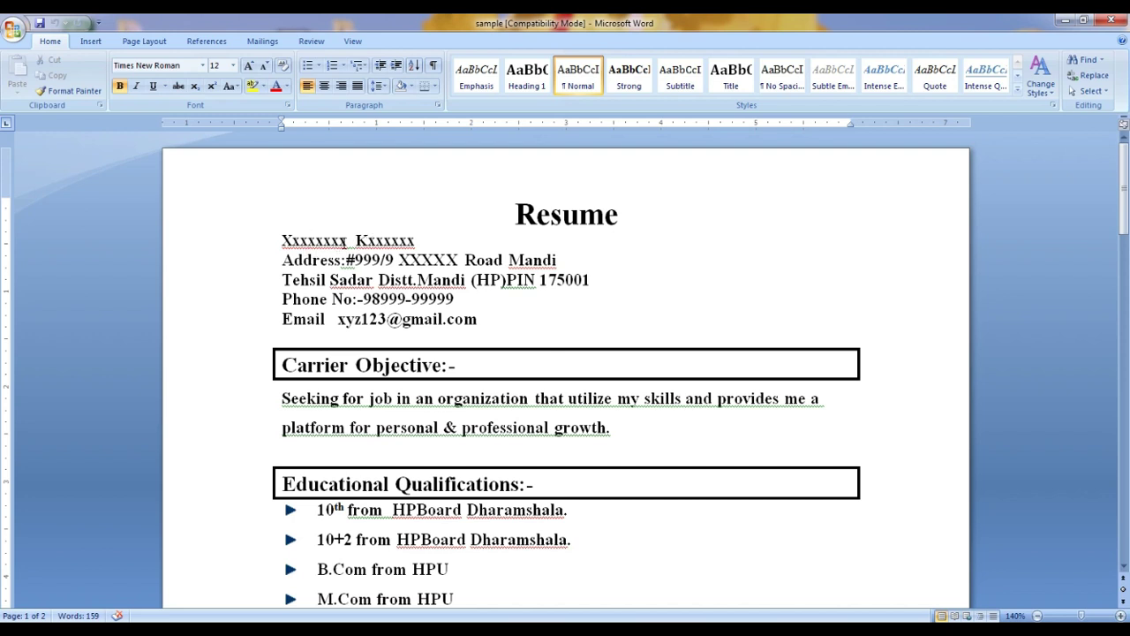
{"action": "left_click", "coordinate": [341, 240]}
{"action": "left_click", "coordinate": [275, 240]}
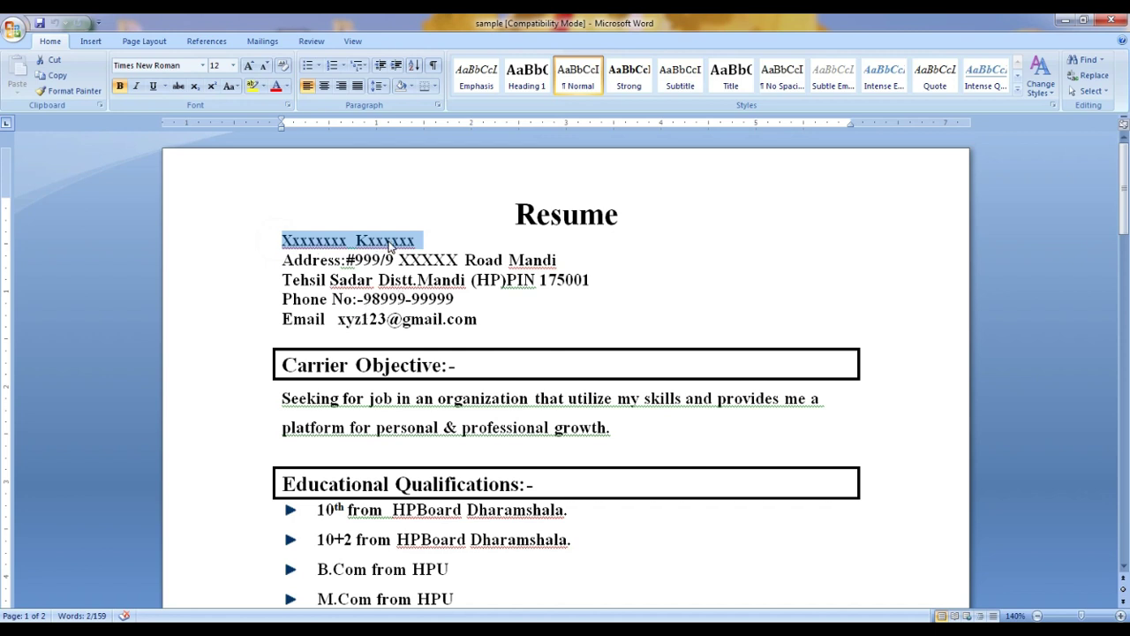
{"action": "left_click", "coordinate": [252, 85]}
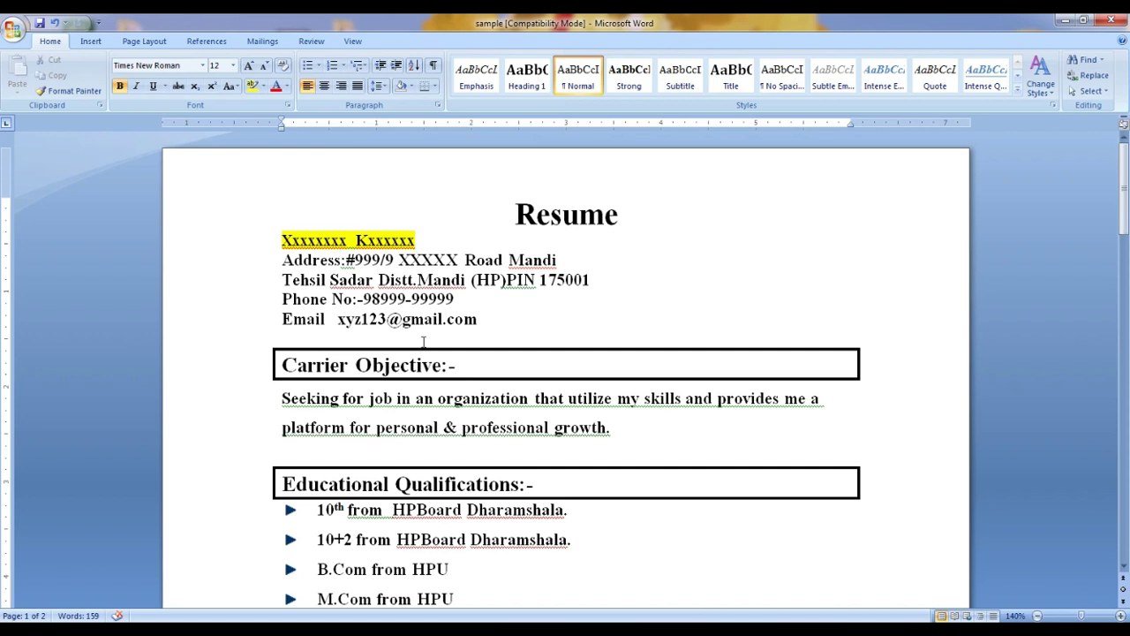
Replace the placeholder name with a sample person's name
{"action": "key", "text": "BackSpace"}
{"action": "key", "text": "BackSpace"}
{"action": "key", "text": "BackSpace"}
{"action": "key", "text": "BackSpace"}
{"action": "key", "text": "BackSpace"}
{"action": "key", "text": "BackSpace"}
{"action": "key", "text": "BackSpace"}
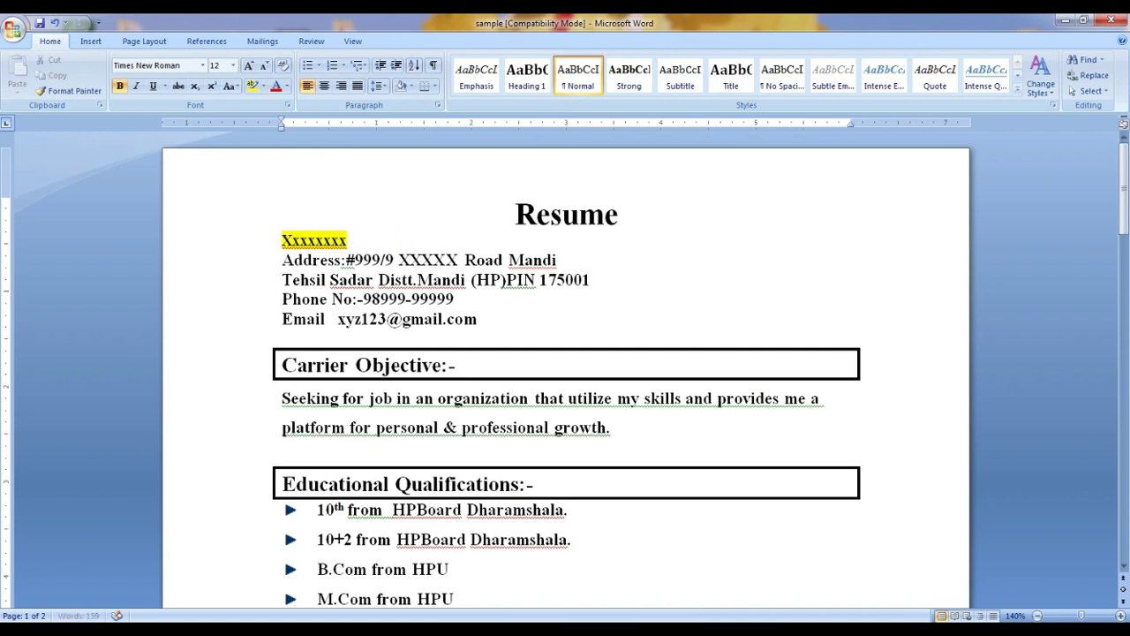
{"action": "key", "text": "BackSpace"}
{"action": "key", "text": "BackSpace"}
{"action": "key", "text": "BackSpace"}
{"action": "key", "text": "BackSpace"}
{"action": "key", "text": "BackSpace"}
{"action": "key", "text": "BackSpace"}
{"action": "key", "text": "BackSpace"}
{"action": "key", "text": "BackSpace"}
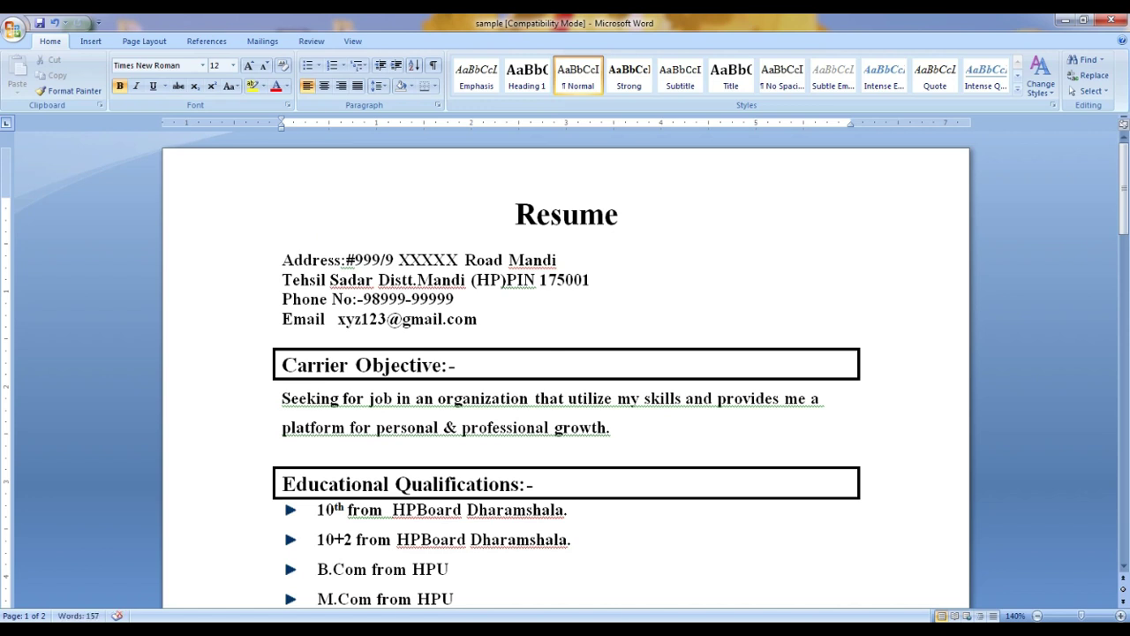
{"action": "type", "text": "xyz"}
{"action": "key", "text": "BackSpace"}
{"action": "key", "text": "BackSpace"}
{"action": "key", "text": "BackSpace"}
{"action": "type", "text": "X"}
{"action": "type", "text": "yz"}
{"action": "type", "text": " De"}
{"action": "type", "text": "vi"}
{"action": "left_click_drag", "start_coordinate": [344, 260], "coordinate": [362, 260]}
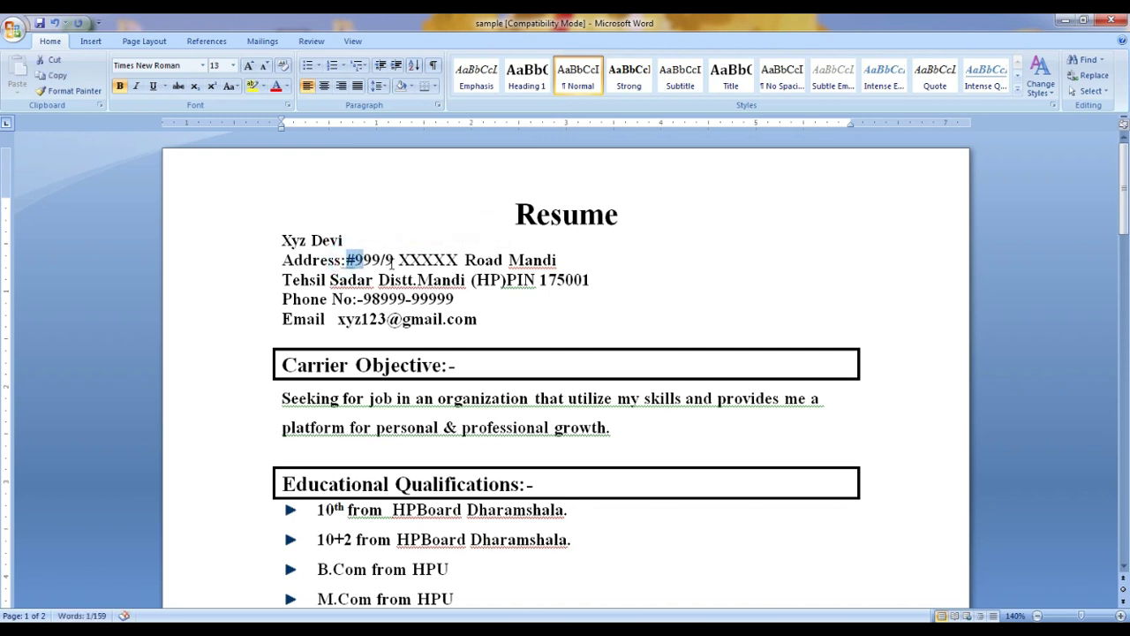
{"action": "left_click_drag", "start_coordinate": [399, 259], "coordinate": [563, 265]}
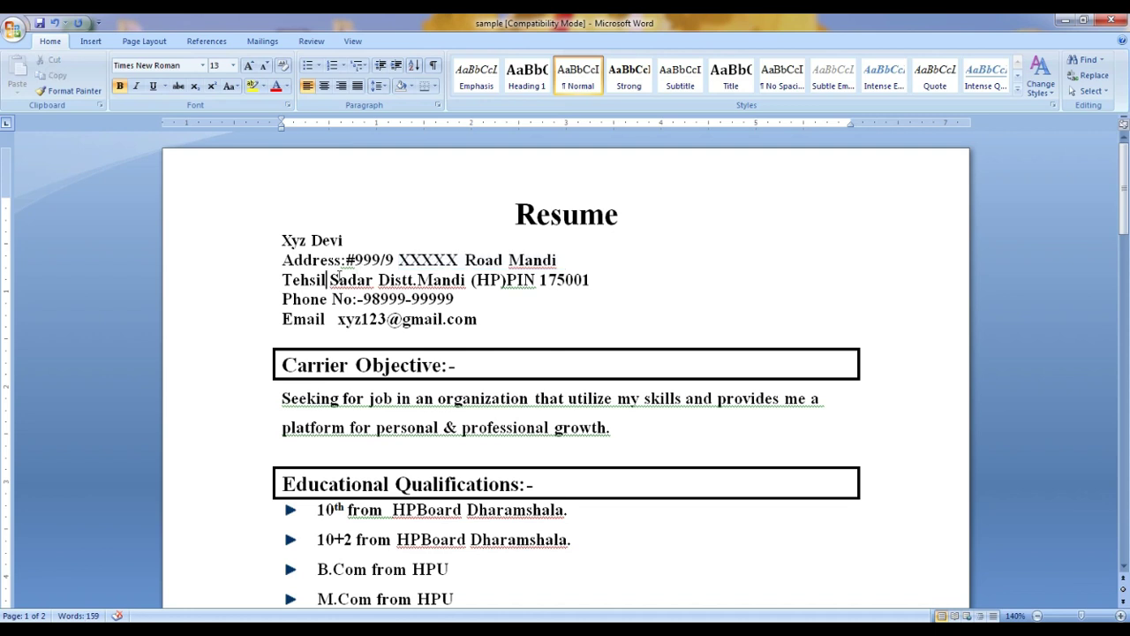
{"action": "left_click_drag", "start_coordinate": [330, 279], "coordinate": [375, 281]}
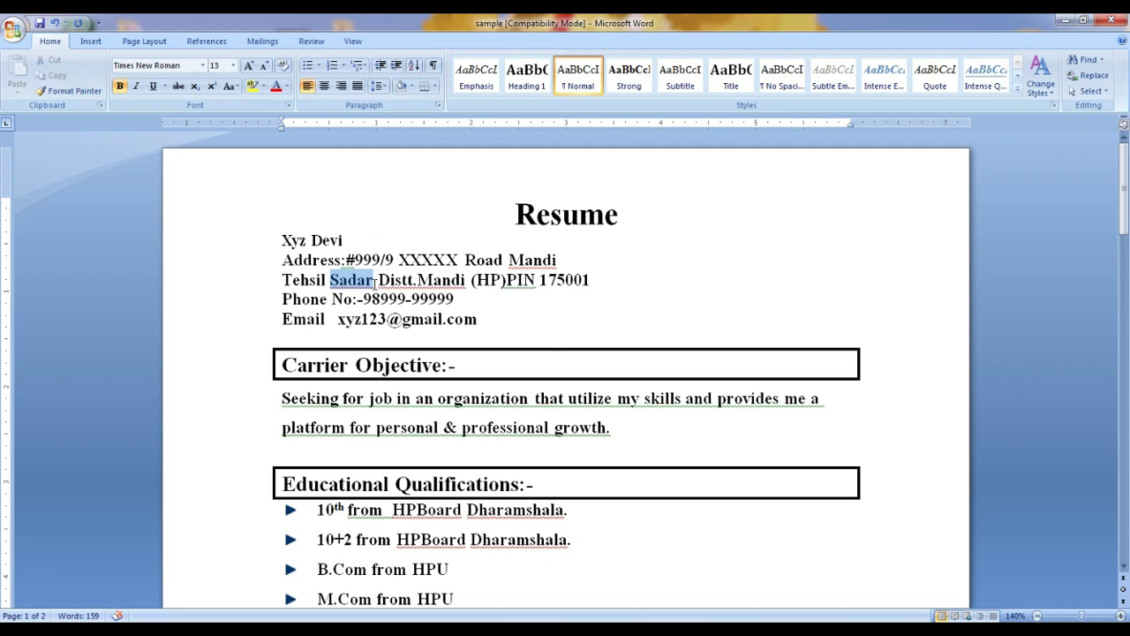
{"action": "left_click_drag", "start_coordinate": [417, 280], "coordinate": [589, 280]}
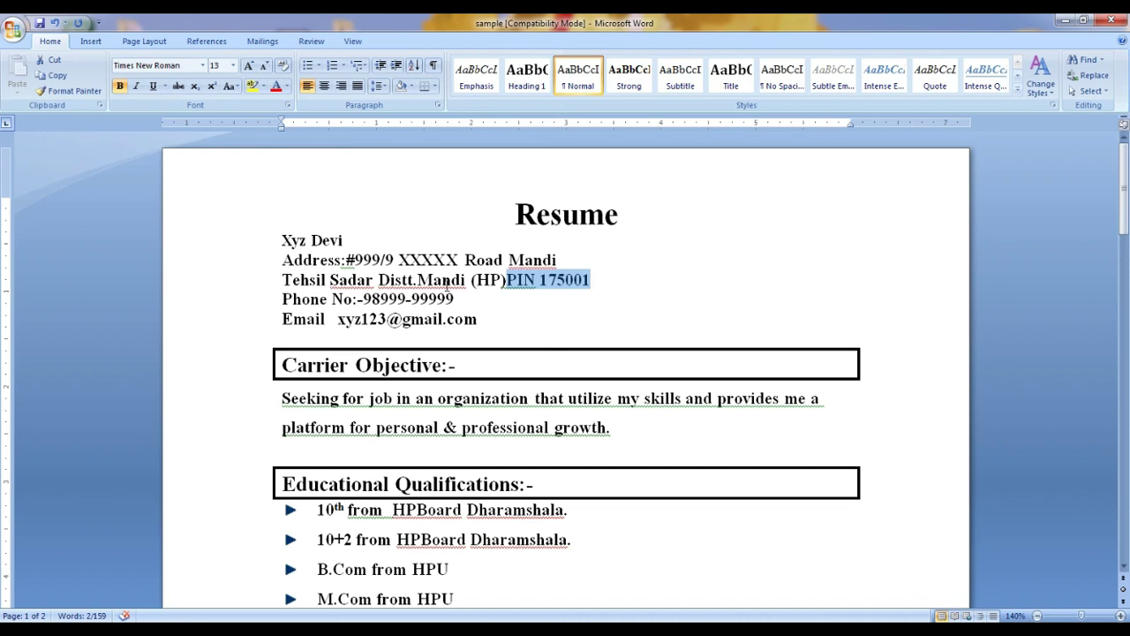
Ignore the spelling flags on the three red-underlined address place names
{"action": "right_click", "coordinate": [446, 283]}
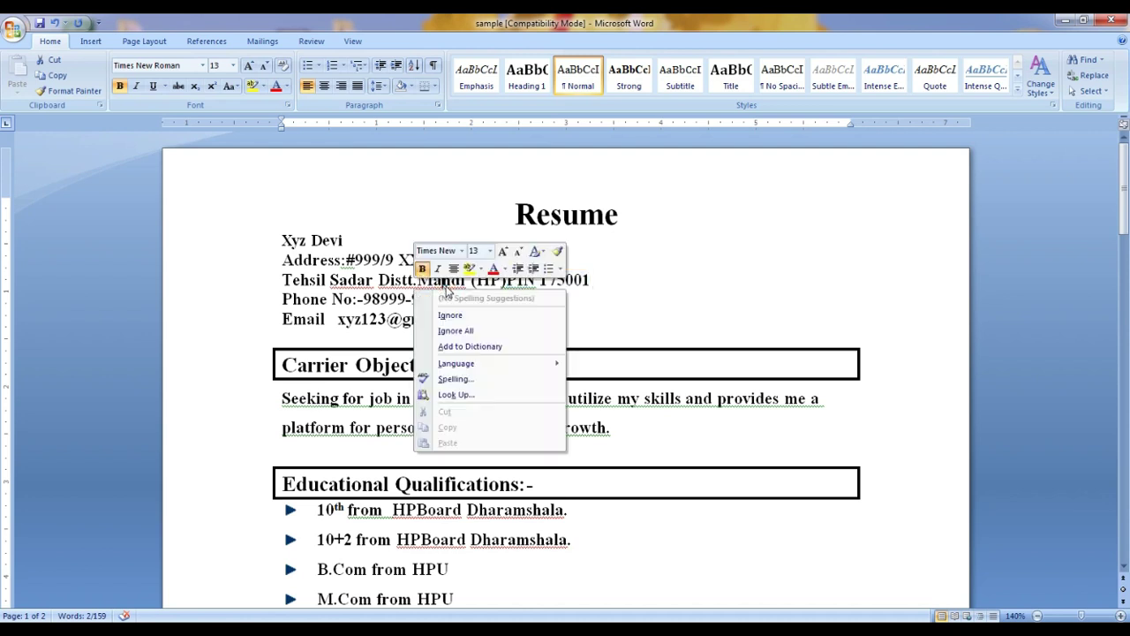
{"action": "left_click", "coordinate": [461, 329]}
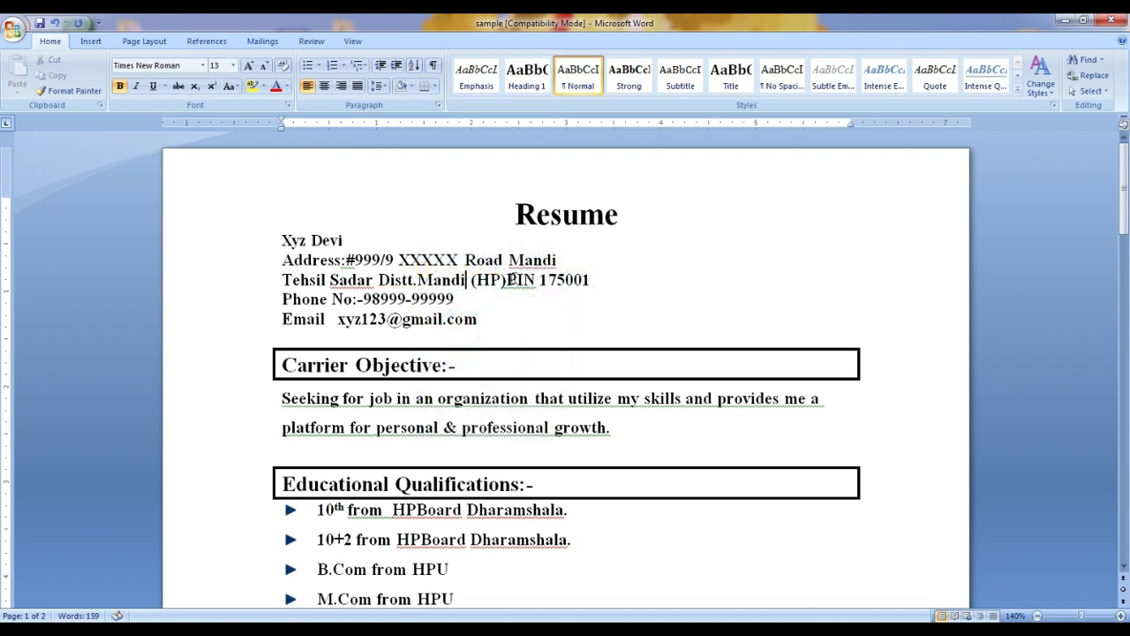
{"action": "right_click", "coordinate": [526, 262]}
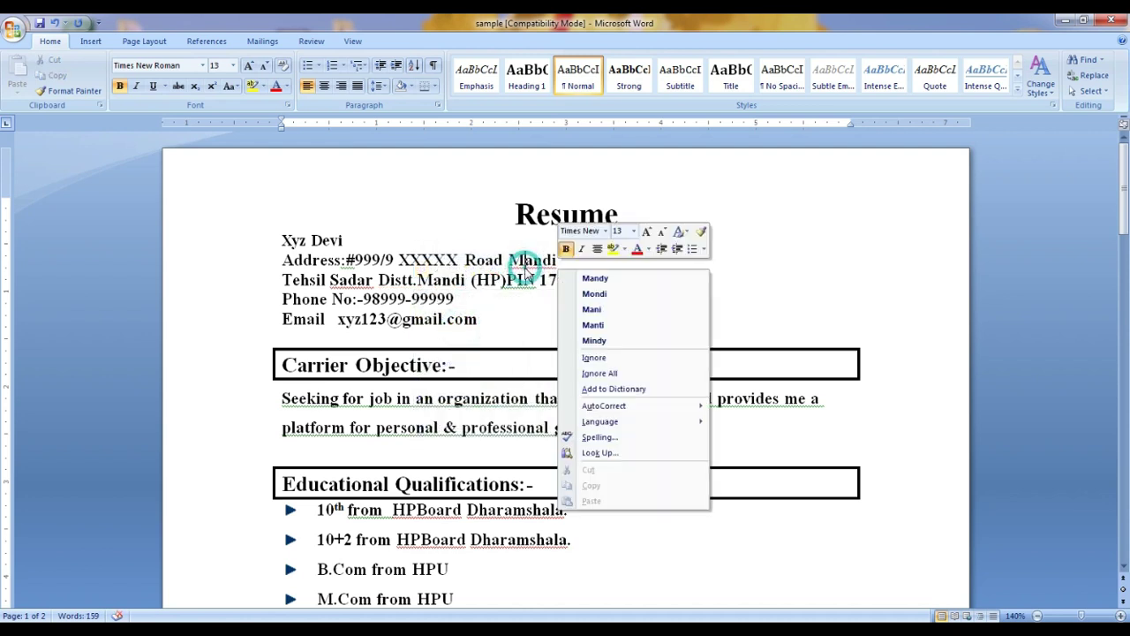
{"action": "left_click", "coordinate": [612, 374]}
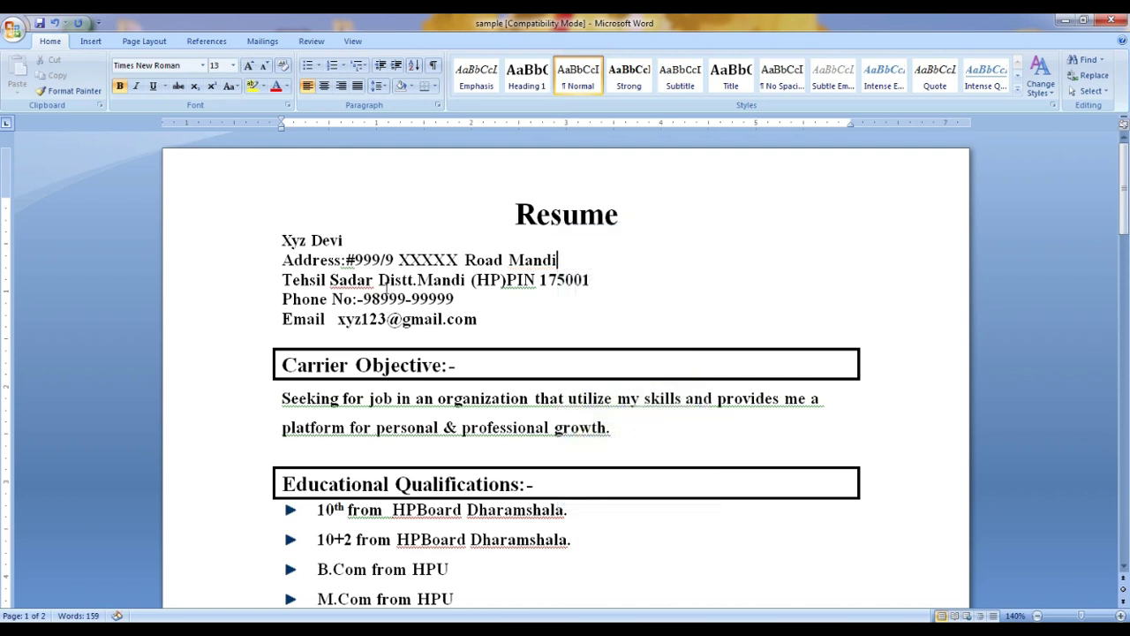
{"action": "right_click", "coordinate": [350, 282]}
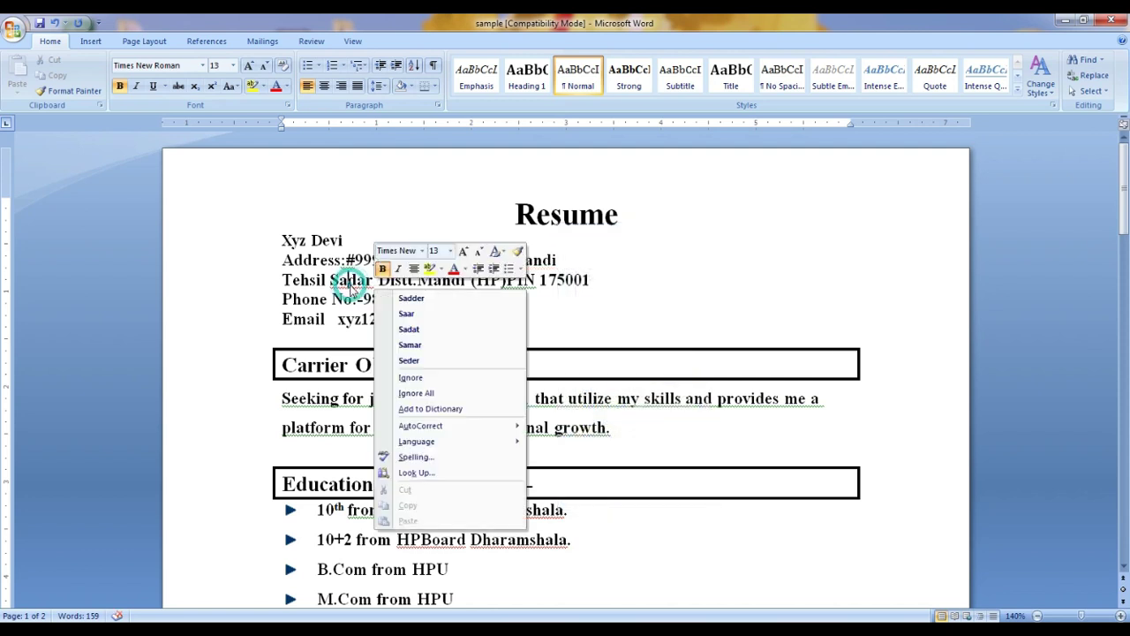
{"action": "left_click", "coordinate": [426, 394]}
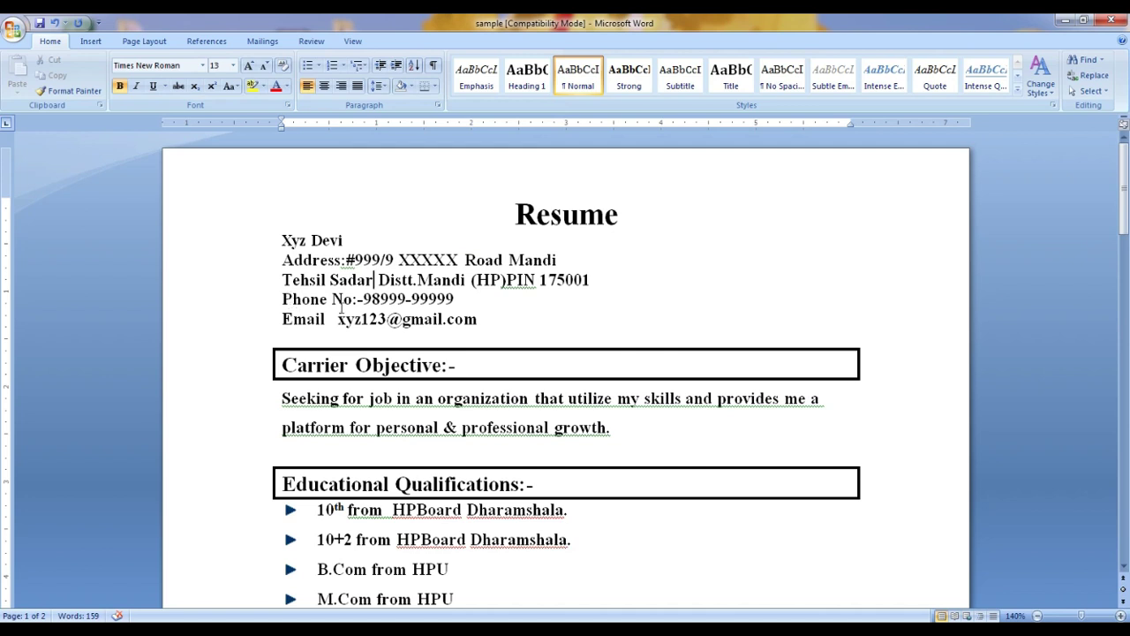
Highlight the phone number in yellow and select the email address
{"action": "left_click_drag", "start_coordinate": [363, 298], "coordinate": [461, 299]}
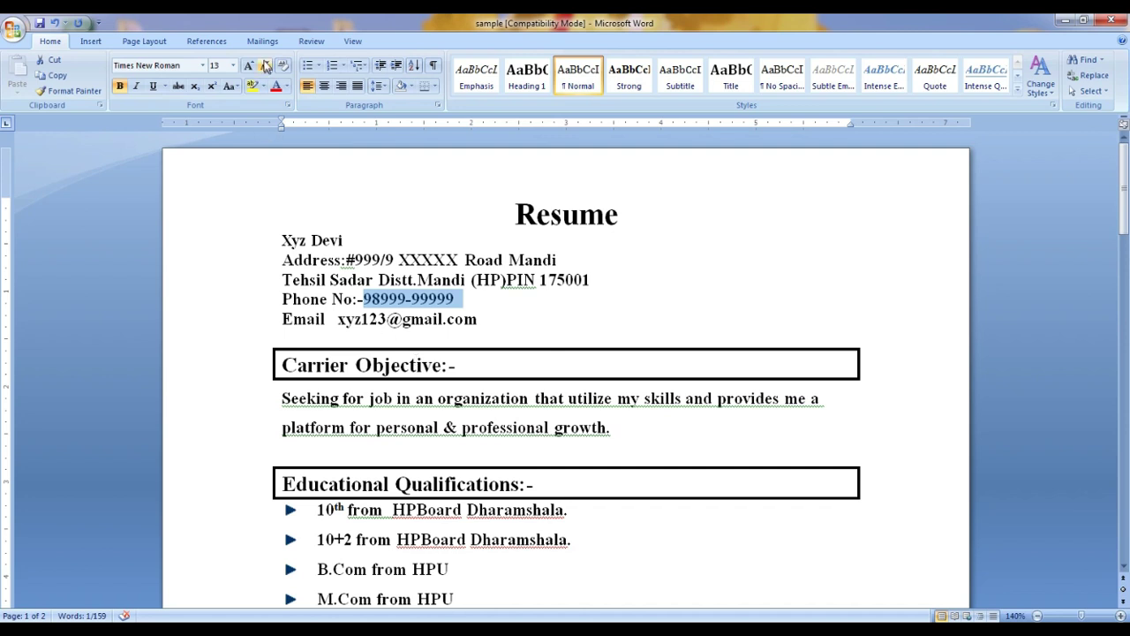
{"action": "left_click", "coordinate": [252, 85]}
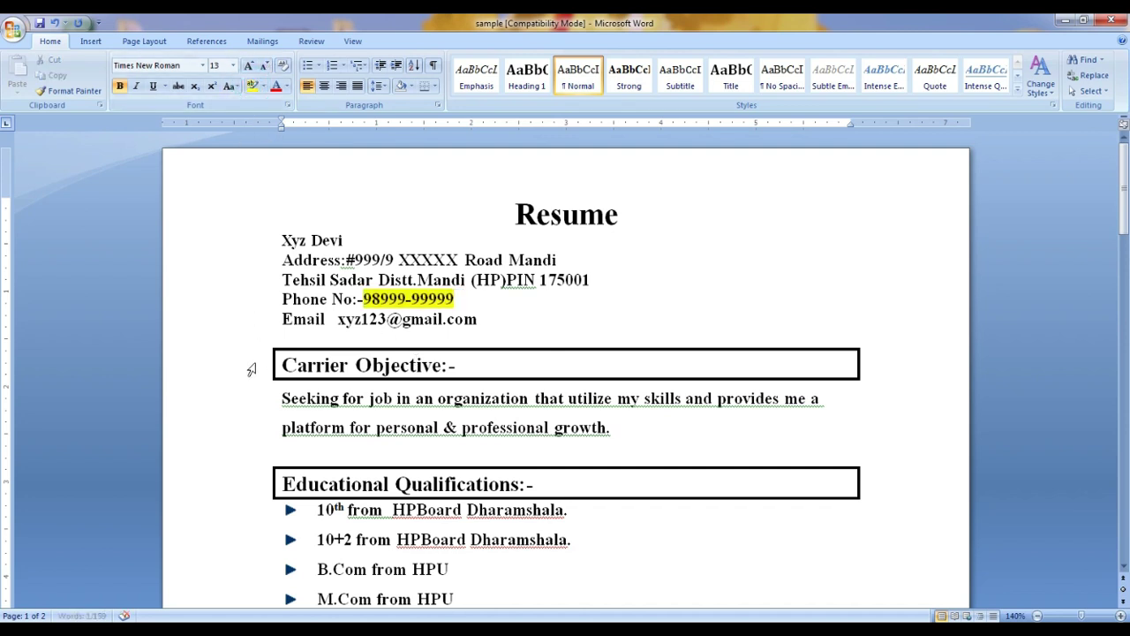
{"action": "left_click_drag", "start_coordinate": [282, 320], "coordinate": [495, 322]}
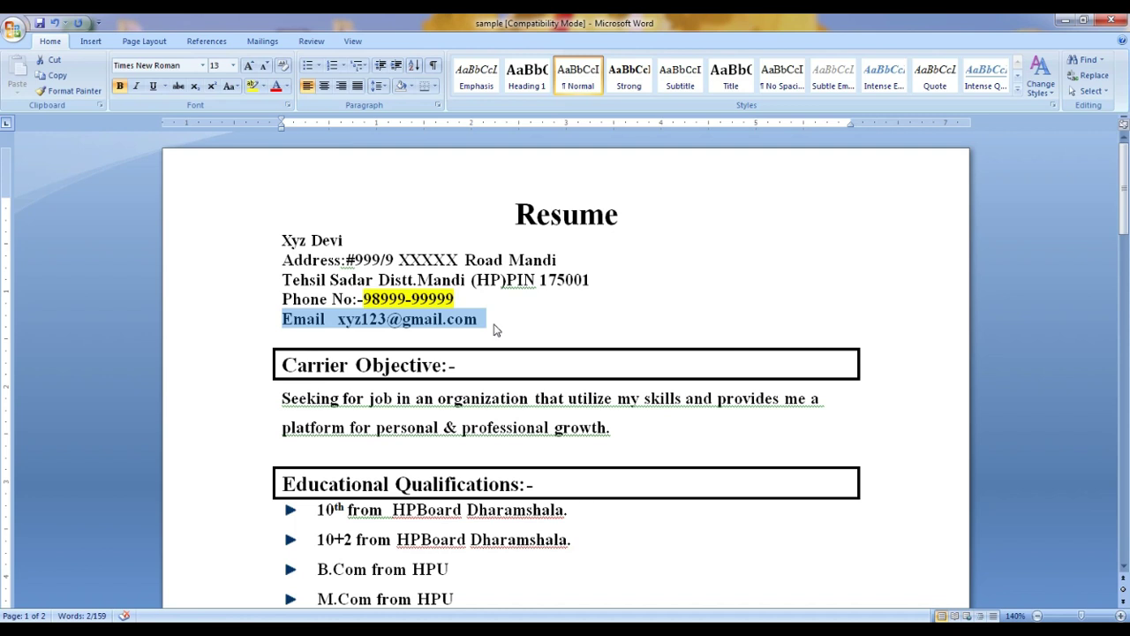
{"action": "left_click", "coordinate": [493, 328]}
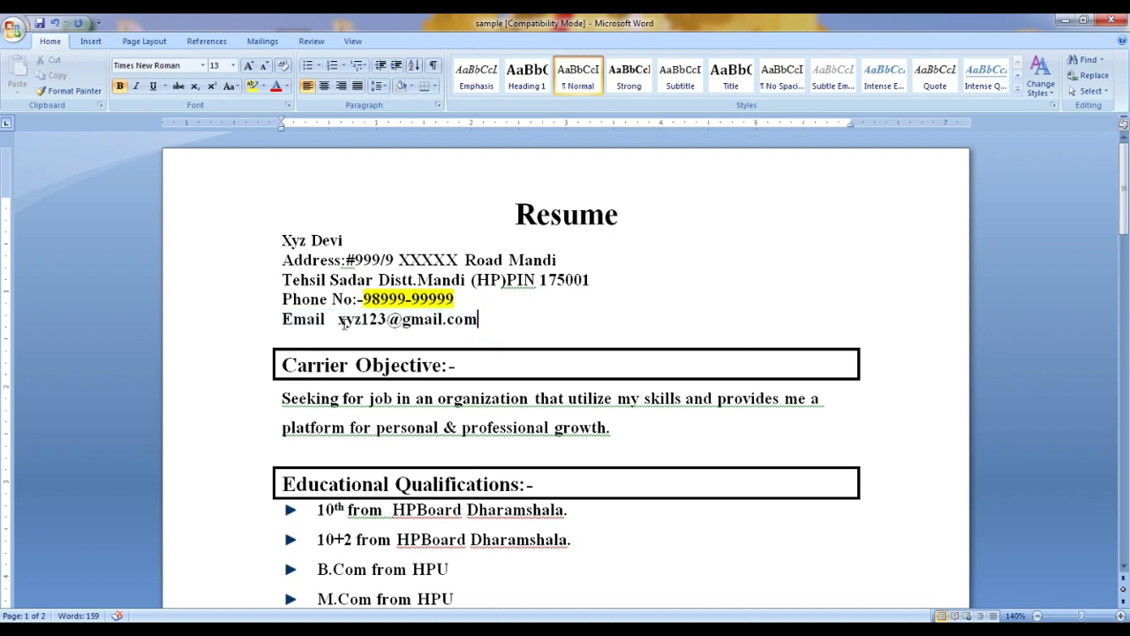
{"action": "left_click_drag", "start_coordinate": [337, 319], "coordinate": [477, 322]}
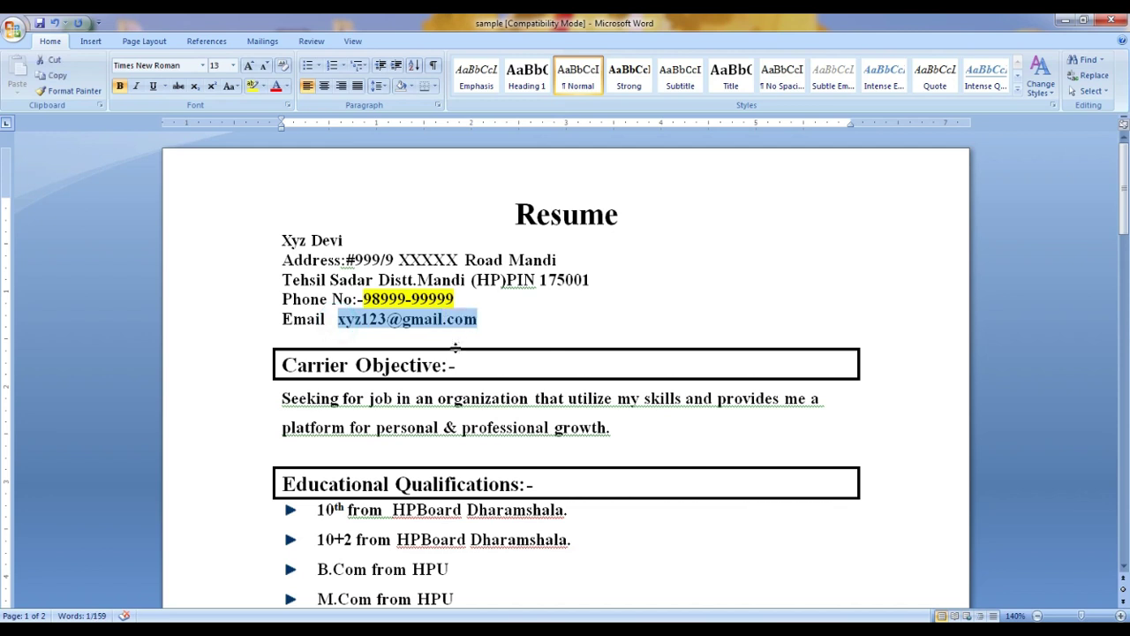
Dismiss the grammar warning on the Carrier Objective sentence with Ignore Once
{"action": "scroll", "coordinate": [455, 344], "scroll_direction": "down", "scroll_amount": 1}
{"action": "scroll", "coordinate": [394, 363], "scroll_direction": "down", "scroll_amount": 1}
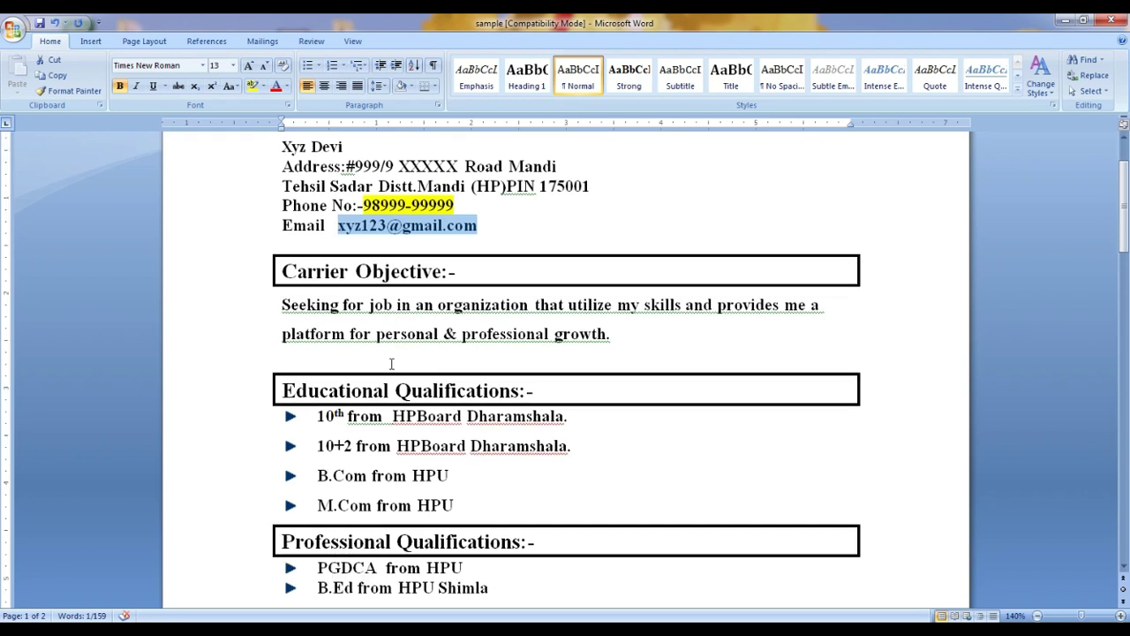
{"action": "right_click", "coordinate": [414, 314]}
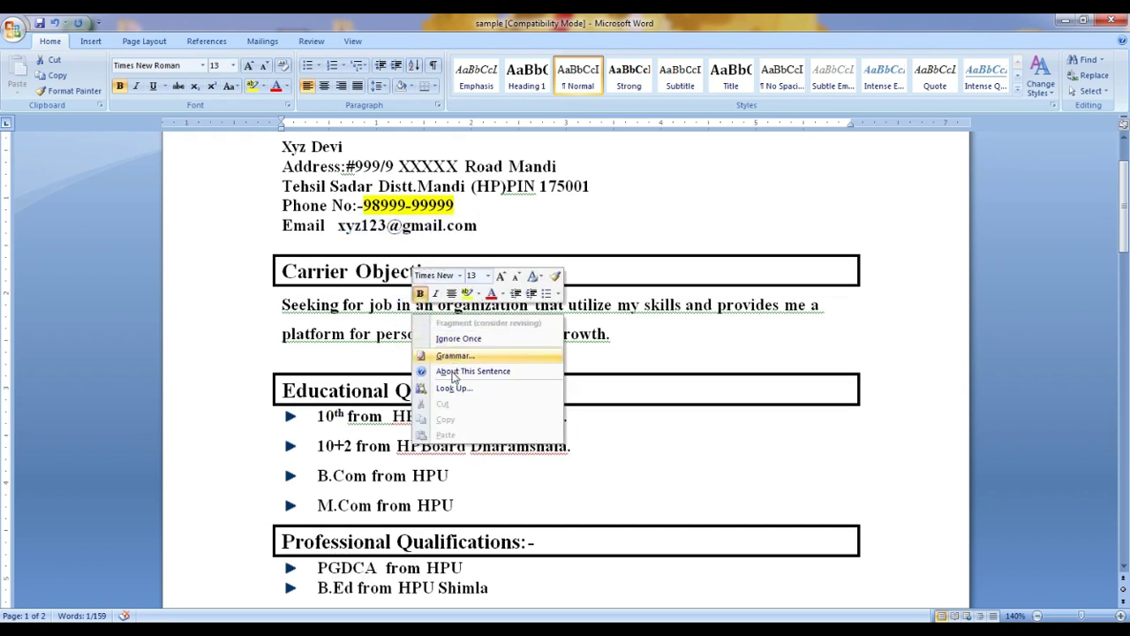
{"action": "left_click", "coordinate": [461, 342]}
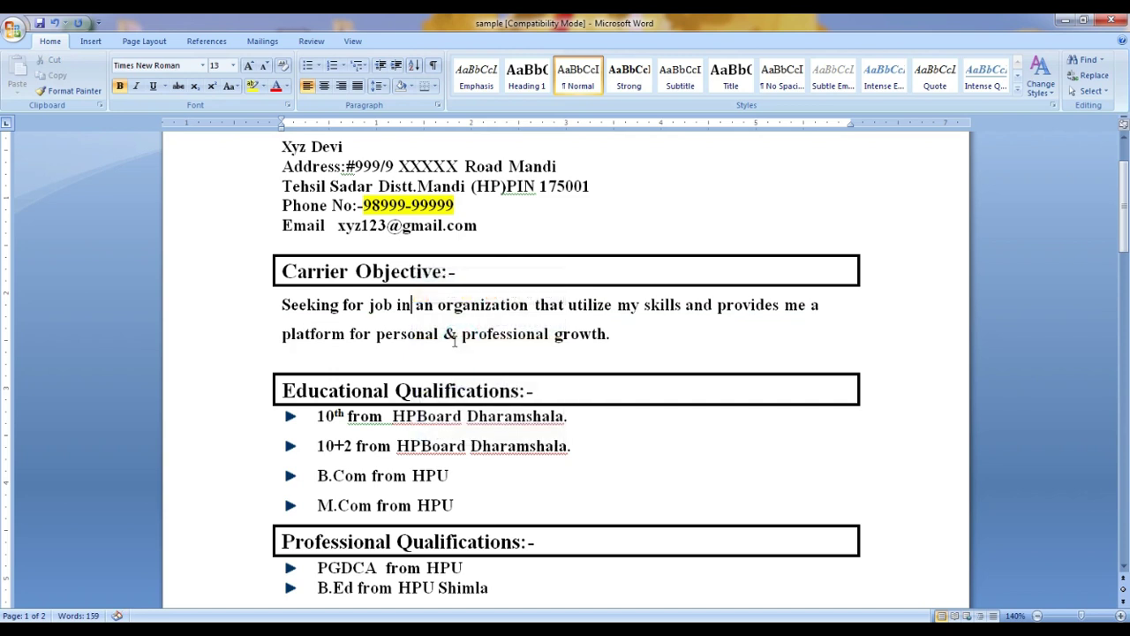
{"action": "left_click_drag", "start_coordinate": [277, 304], "coordinate": [616, 349]}
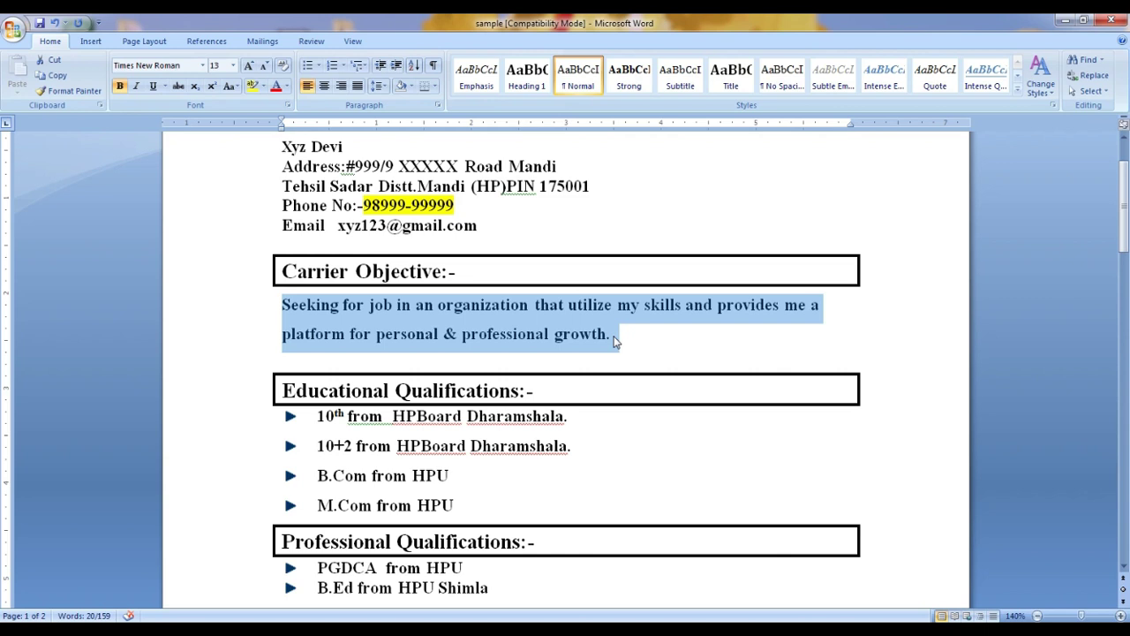
{"action": "left_click", "coordinate": [423, 310]}
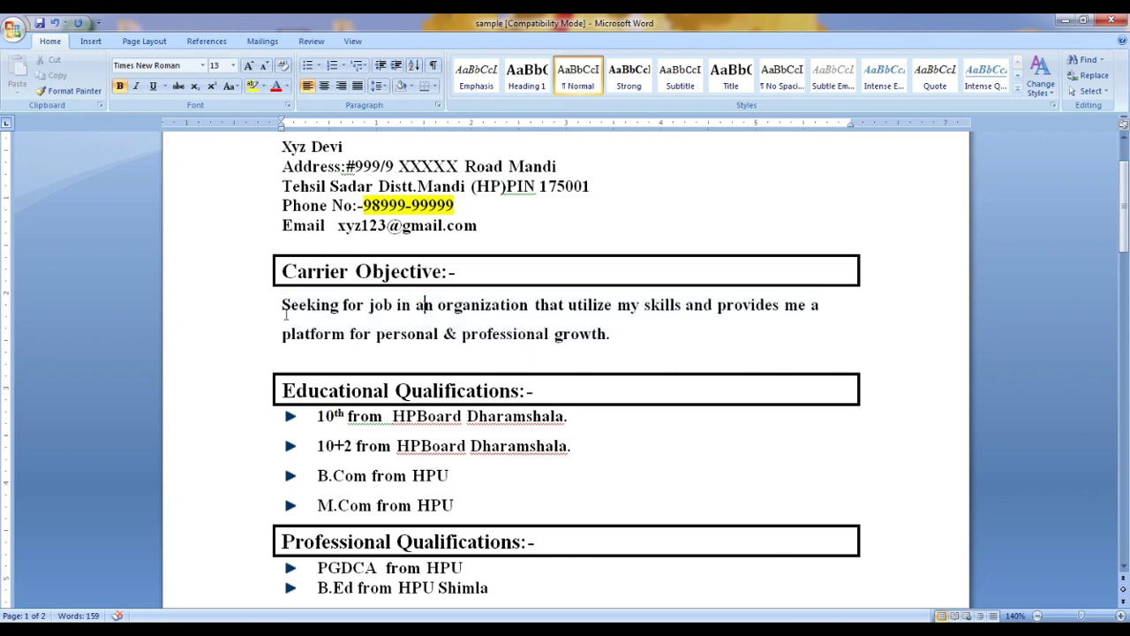
{"action": "scroll", "coordinate": [356, 341], "scroll_direction": "down", "scroll_amount": 2}
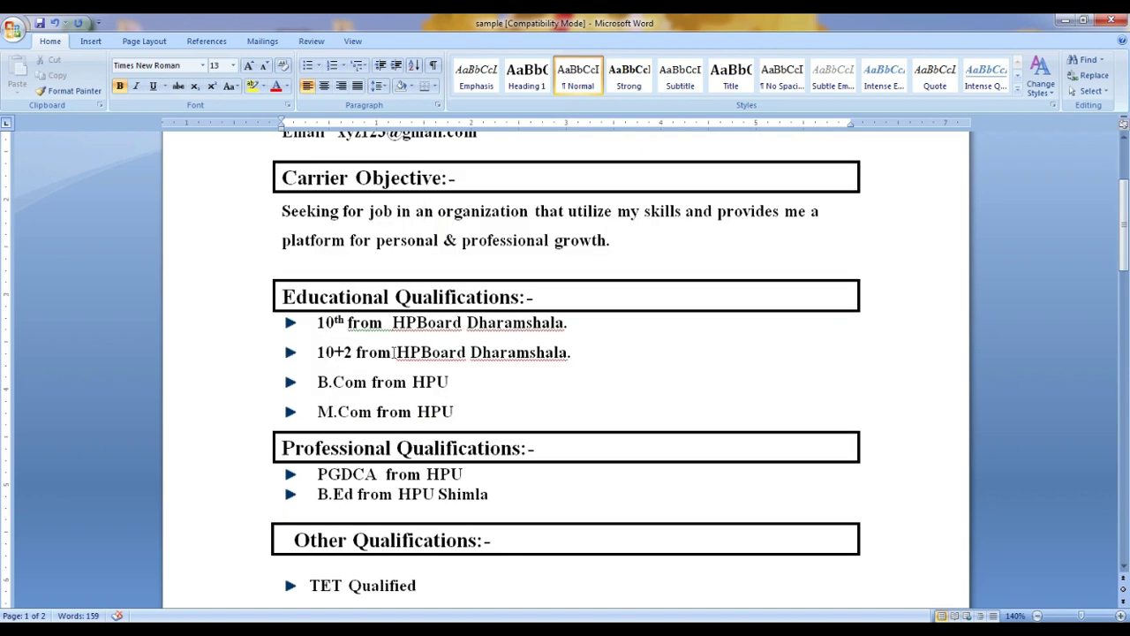
{"action": "scroll", "coordinate": [357, 341], "scroll_direction": "up", "scroll_amount": 3}
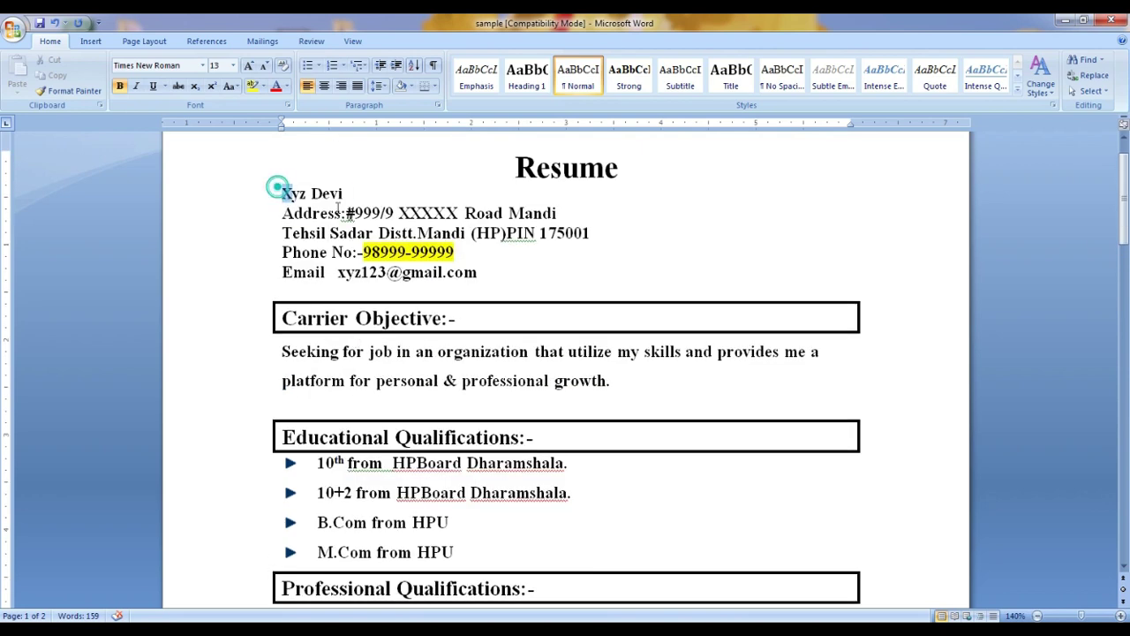
{"action": "left_click_drag", "start_coordinate": [281, 187], "coordinate": [493, 272]}
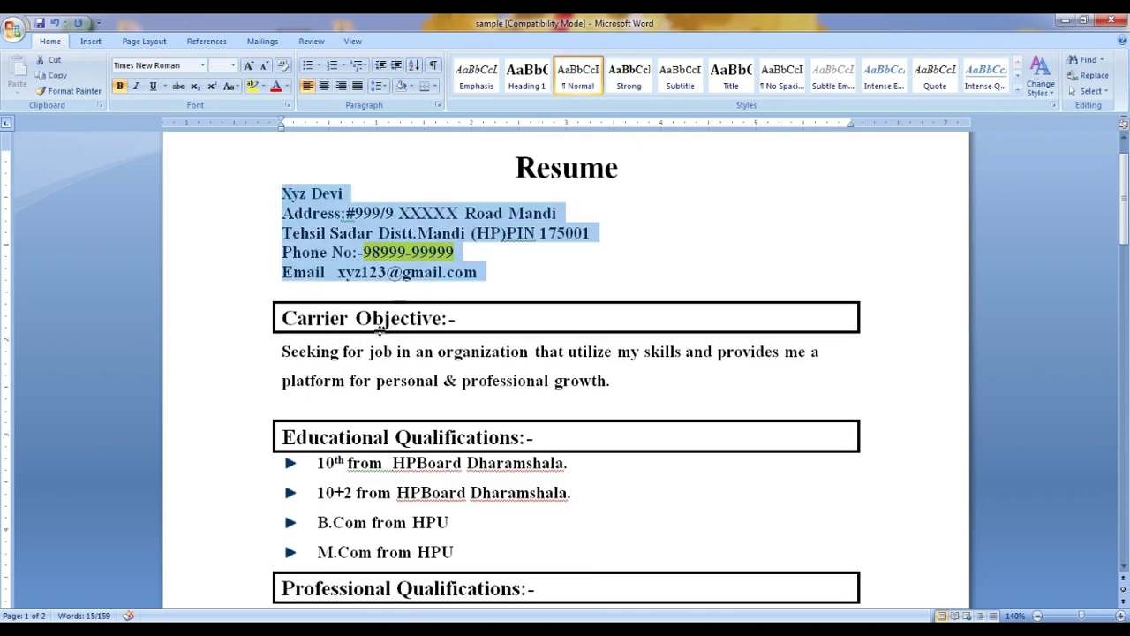
{"action": "scroll", "coordinate": [323, 369], "scroll_direction": "down", "scroll_amount": 2}
{"action": "scroll", "coordinate": [326, 377], "scroll_direction": "down", "scroll_amount": 1}
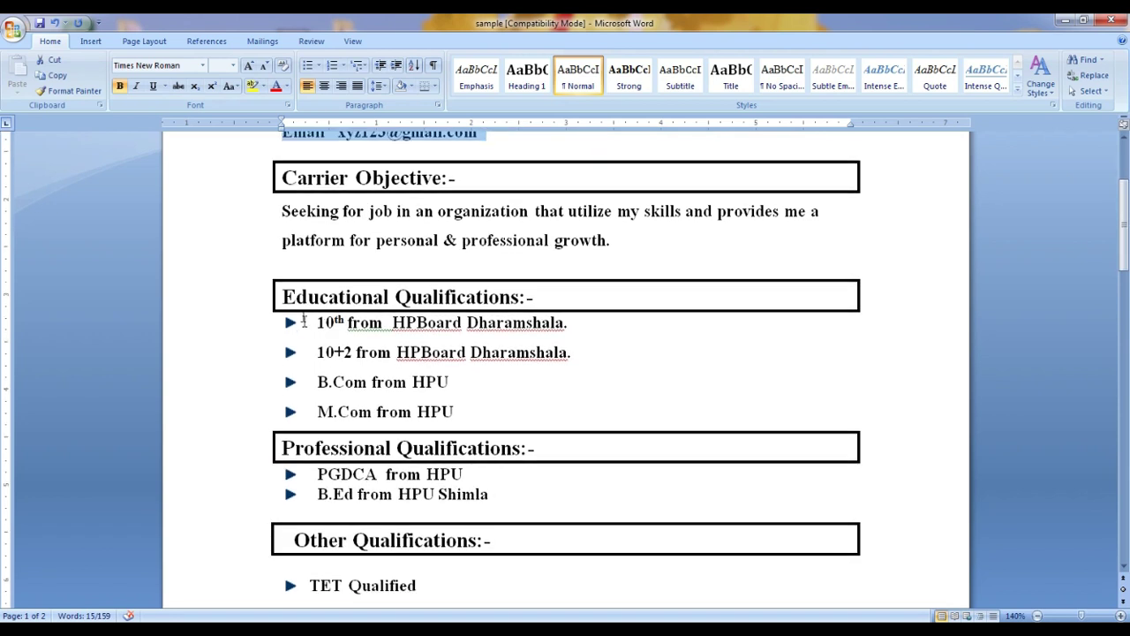
{"action": "left_click_drag", "start_coordinate": [282, 294], "coordinate": [504, 294]}
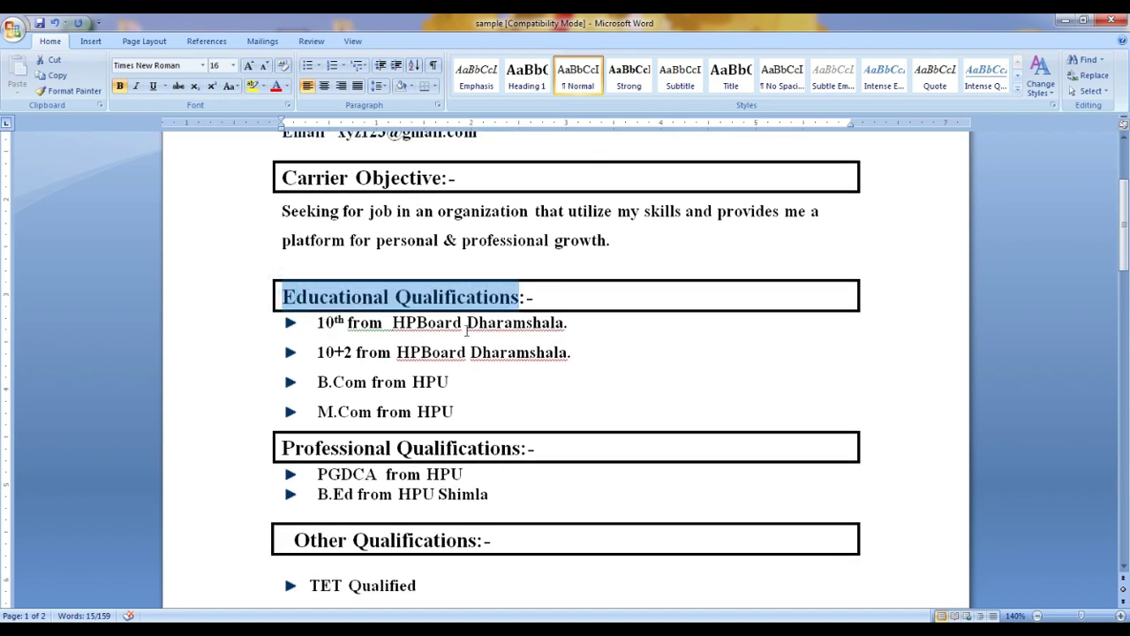
{"action": "left_click", "coordinate": [490, 376]}
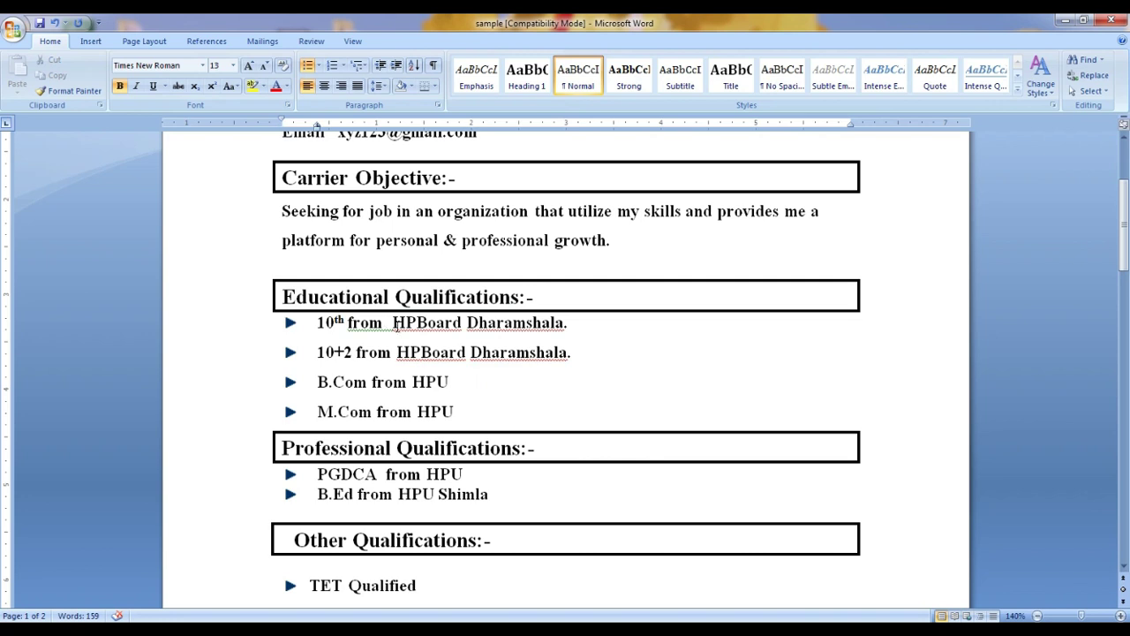
{"action": "left_click_drag", "start_coordinate": [392, 322], "coordinate": [608, 332]}
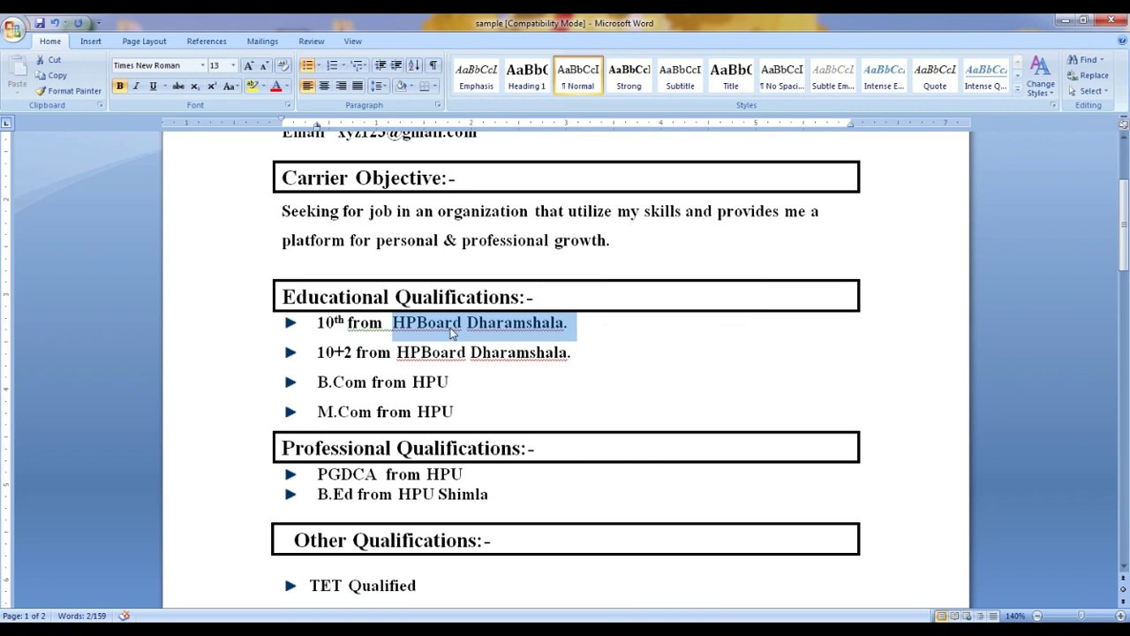
{"action": "left_click_drag", "start_coordinate": [321, 353], "coordinate": [575, 353]}
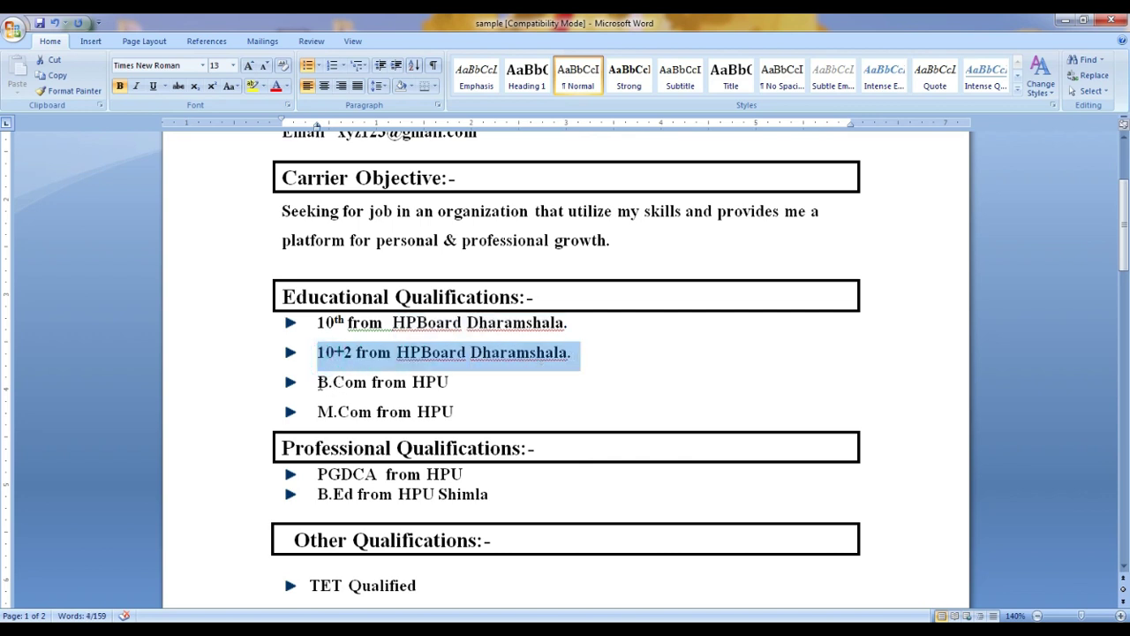
{"action": "left_click_drag", "start_coordinate": [318, 382], "coordinate": [371, 383]}
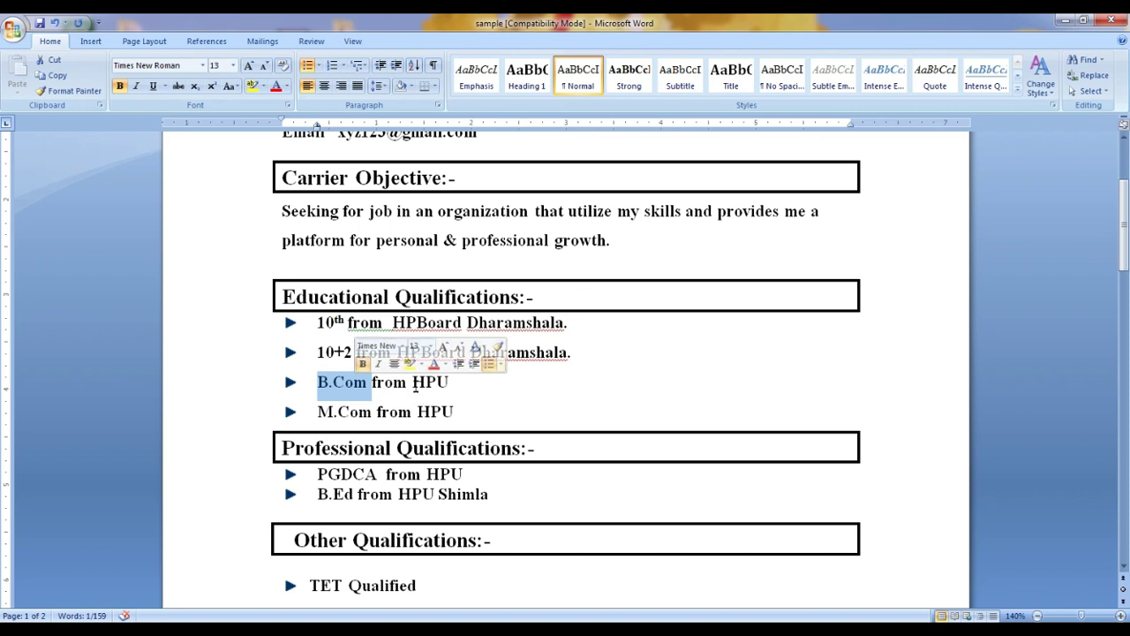
{"action": "left_click_drag", "start_coordinate": [413, 381], "coordinate": [452, 381]}
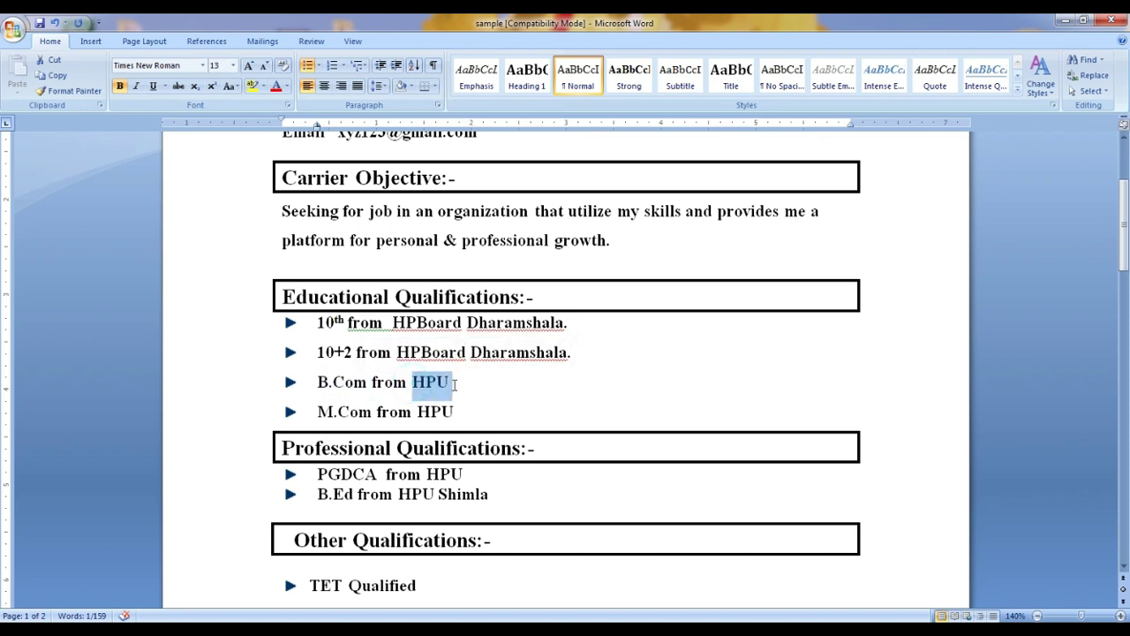
{"action": "scroll", "coordinate": [424, 379], "scroll_direction": "down", "scroll_amount": 1}
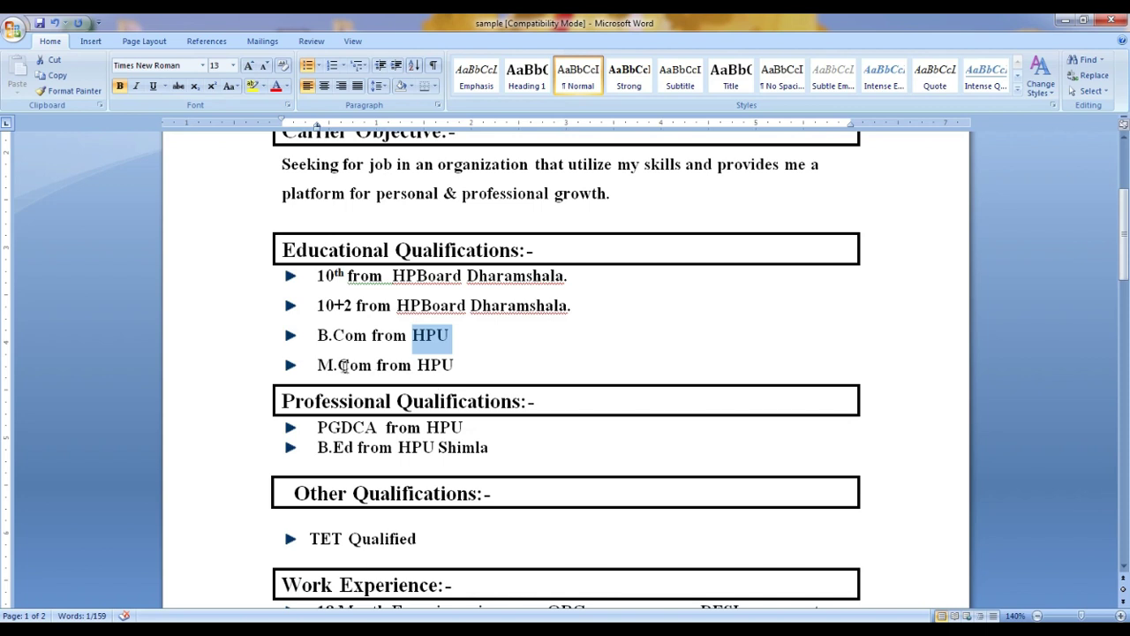
{"action": "left_click_drag", "start_coordinate": [317, 365], "coordinate": [453, 367]}
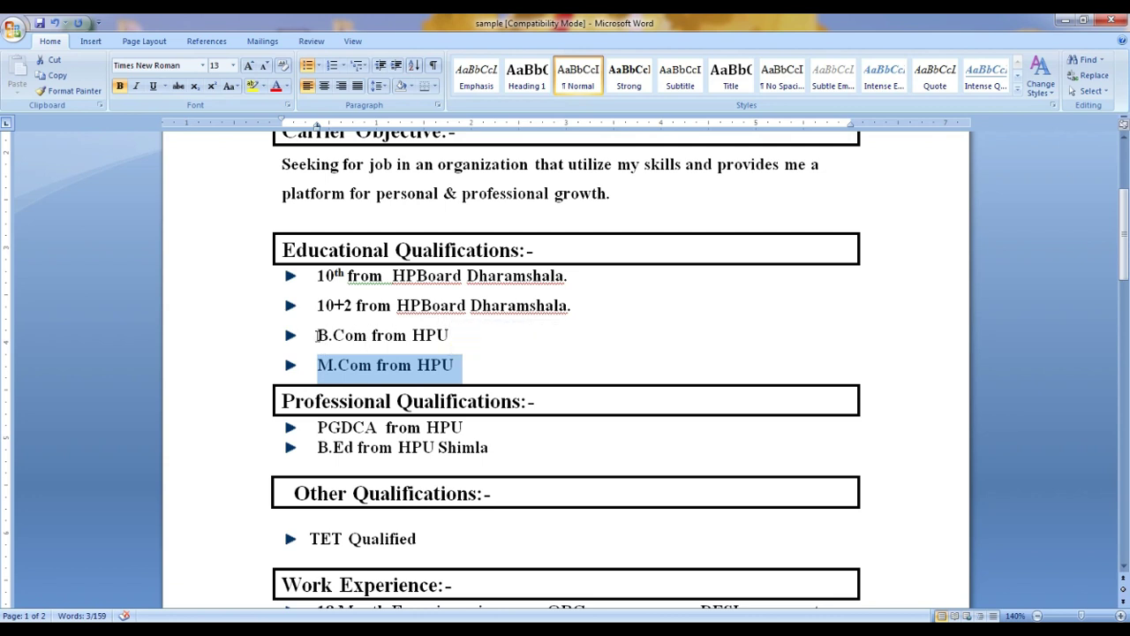
{"action": "left_click_drag", "start_coordinate": [317, 335], "coordinate": [452, 369]}
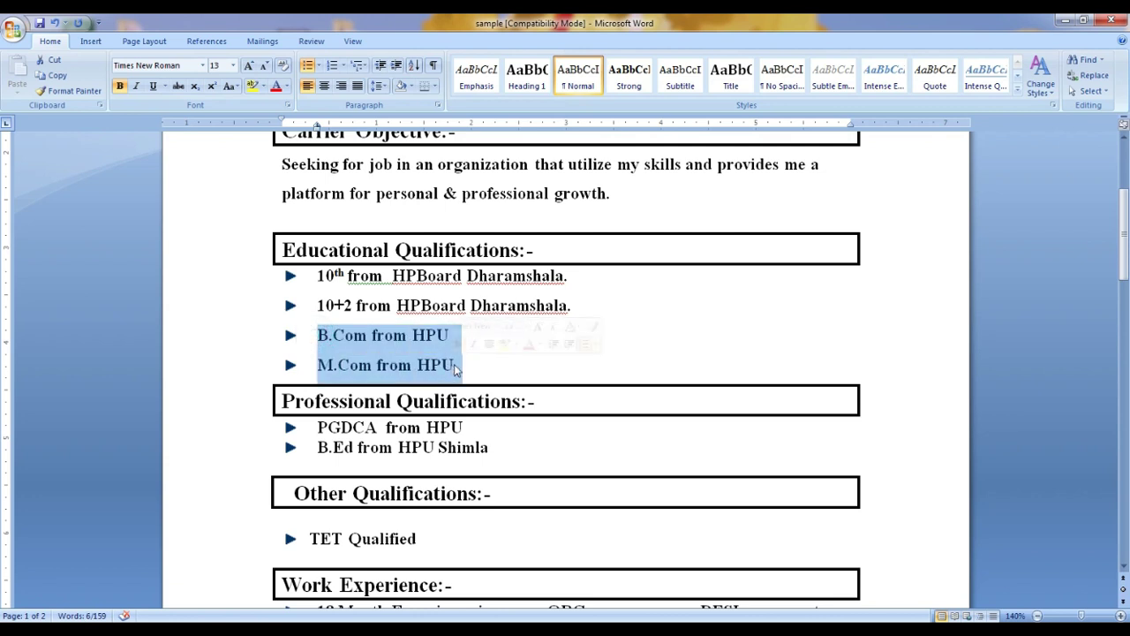
{"action": "key", "text": "Delete"}
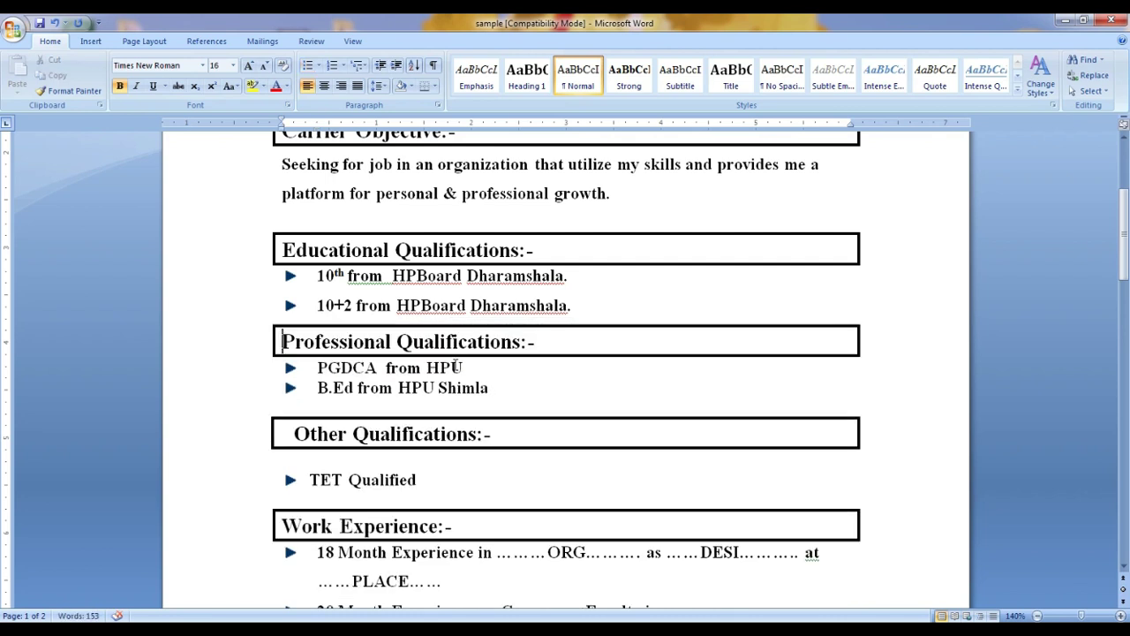
{"action": "key", "text": "ctrl+z"}
{"action": "left_click", "coordinate": [488, 349]}
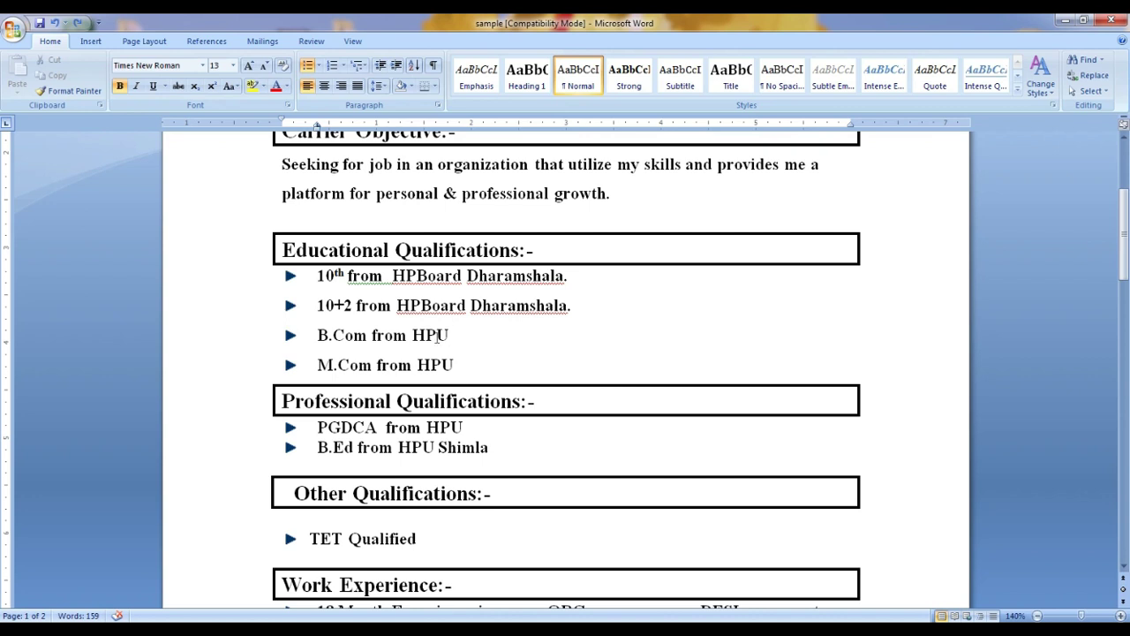
{"action": "scroll", "coordinate": [433, 358], "scroll_direction": "down", "scroll_amount": 2}
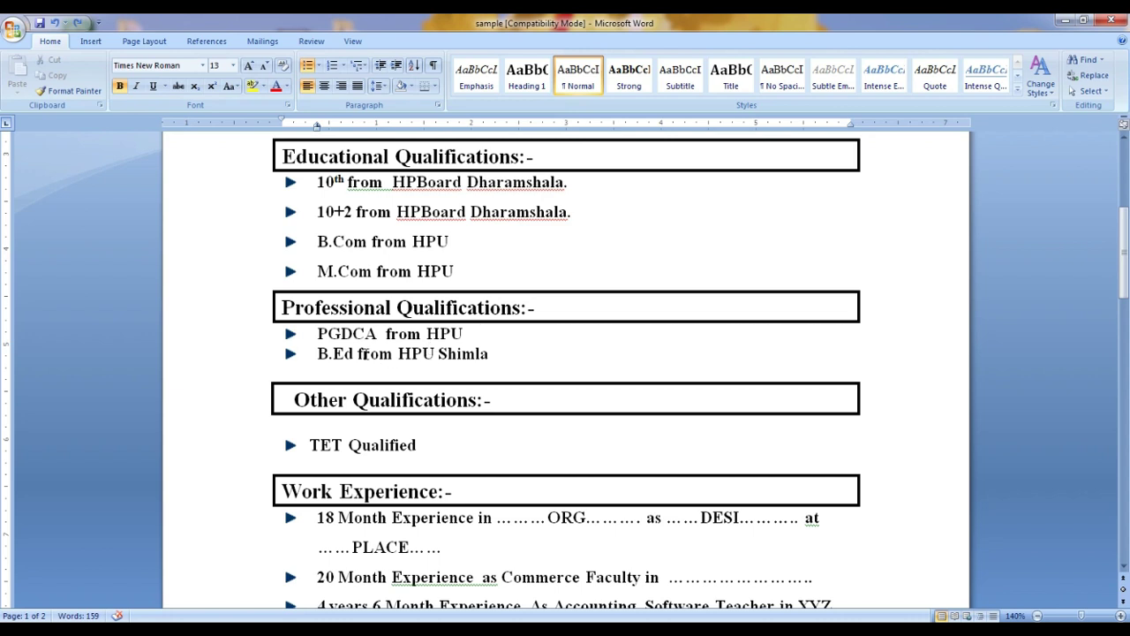
{"action": "left_click_drag", "start_coordinate": [316, 333], "coordinate": [463, 333]}
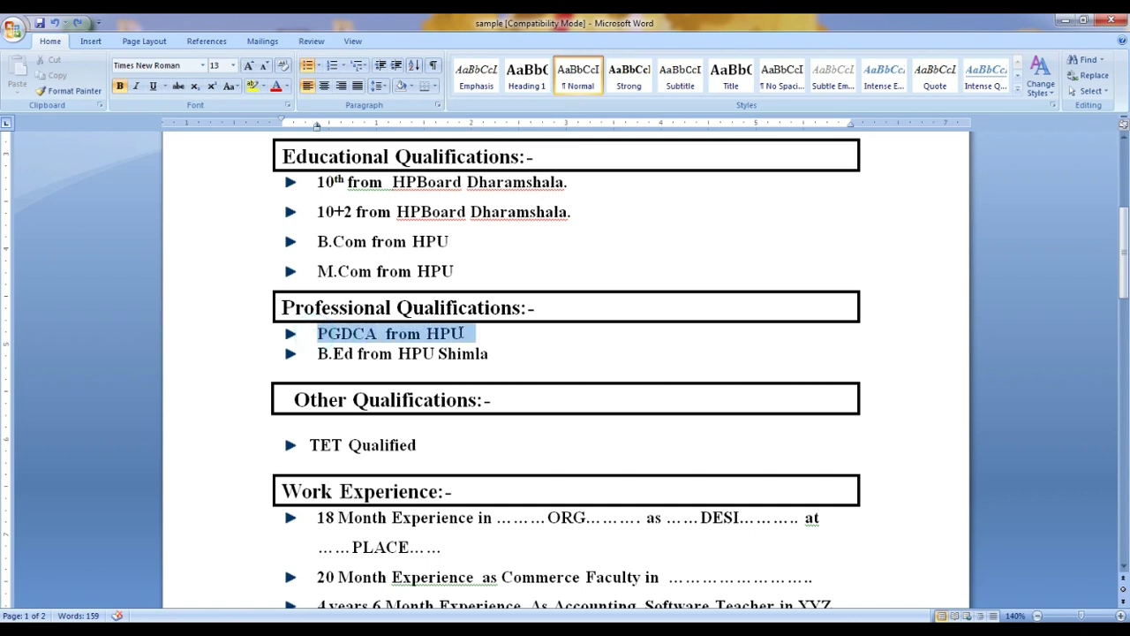
{"action": "left_click_drag", "start_coordinate": [316, 353], "coordinate": [499, 355]}
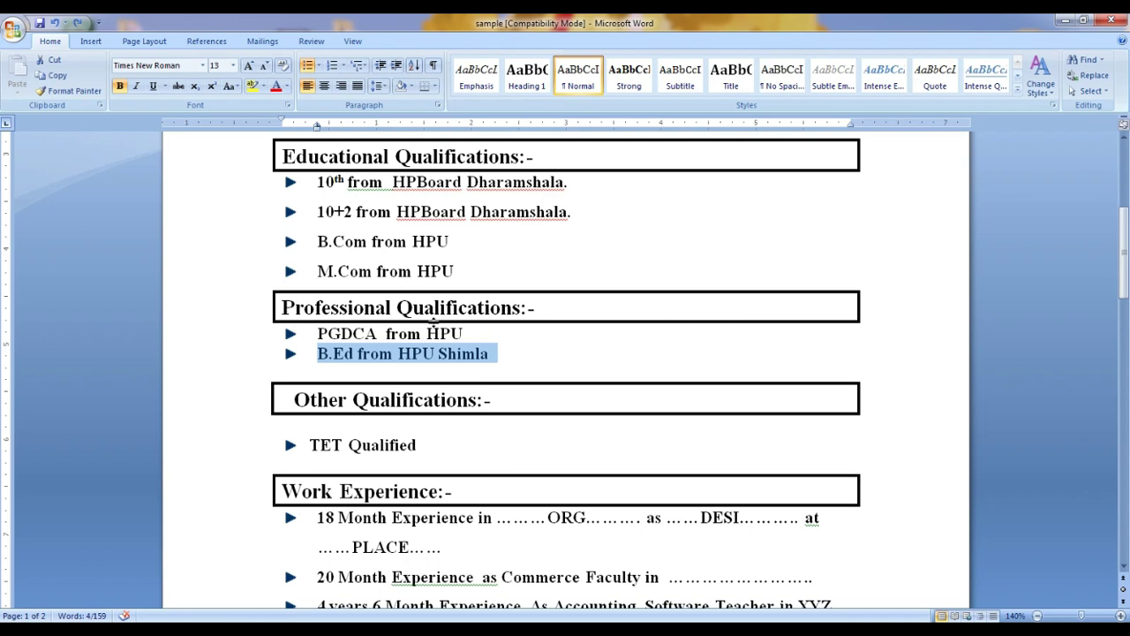
{"action": "scroll", "coordinate": [400, 404], "scroll_direction": "down", "scroll_amount": 1}
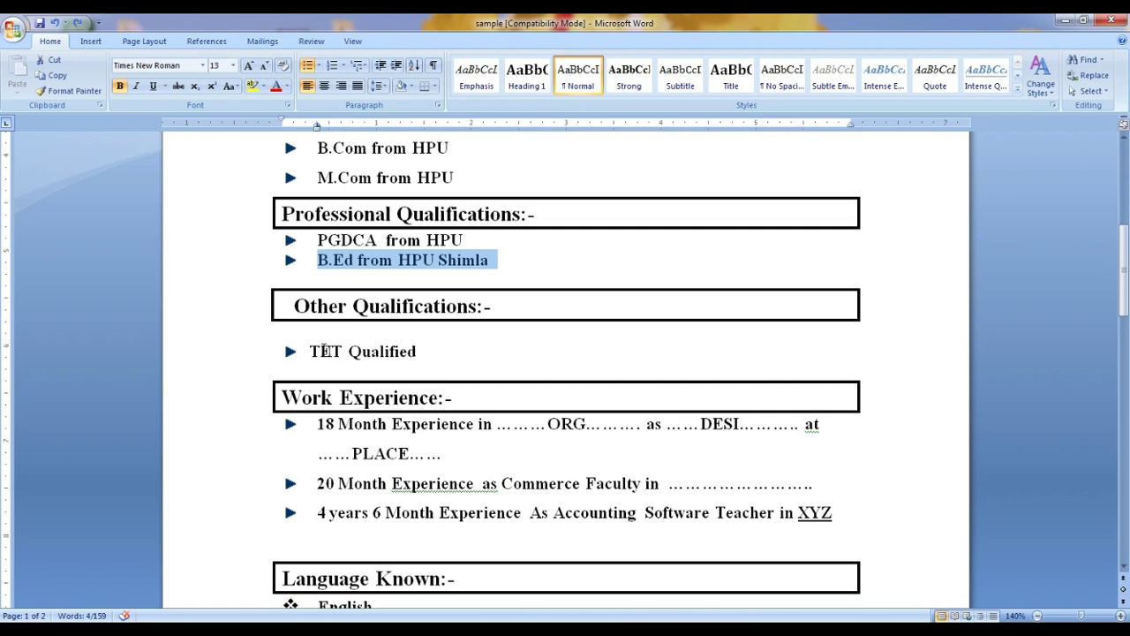
{"action": "left_click_drag", "start_coordinate": [309, 351], "coordinate": [417, 363]}
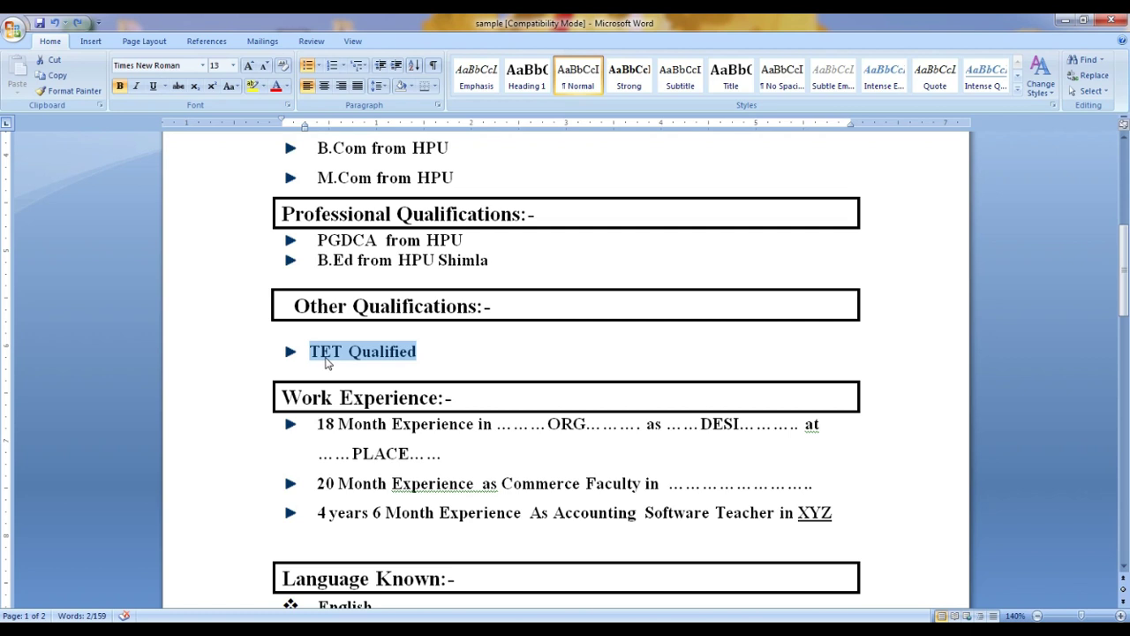
{"action": "scroll", "coordinate": [354, 389], "scroll_direction": "down", "scroll_amount": 2}
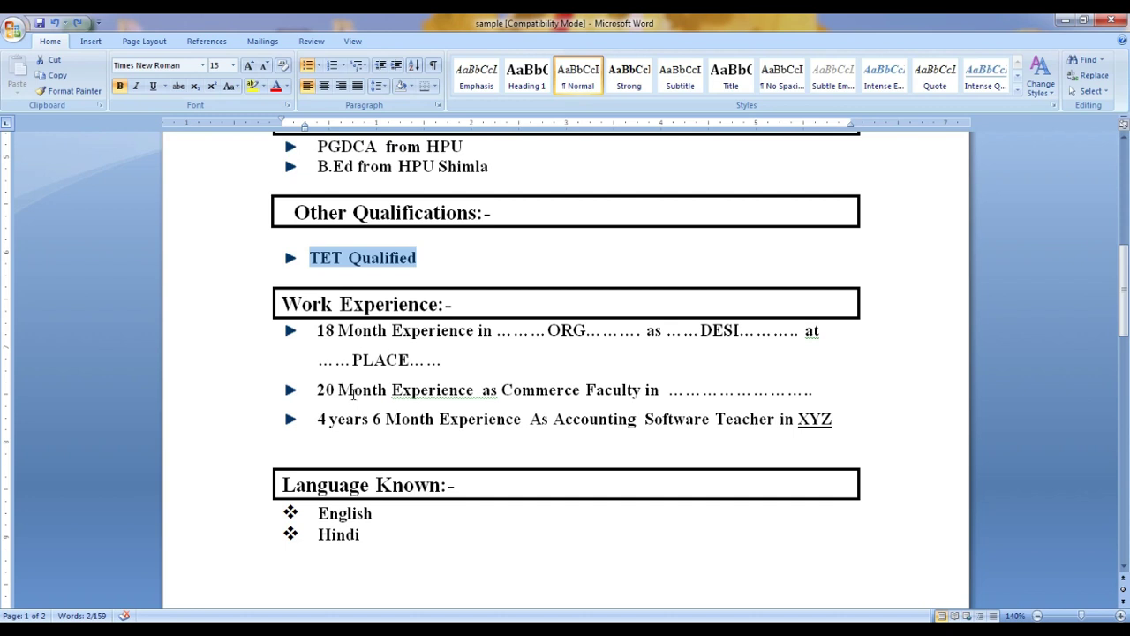
{"action": "scroll", "coordinate": [354, 395], "scroll_direction": "up", "scroll_amount": 2}
{"action": "scroll", "coordinate": [357, 396], "scroll_direction": "down", "scroll_amount": 2}
{"action": "scroll", "coordinate": [357, 396], "scroll_direction": "down", "scroll_amount": 1}
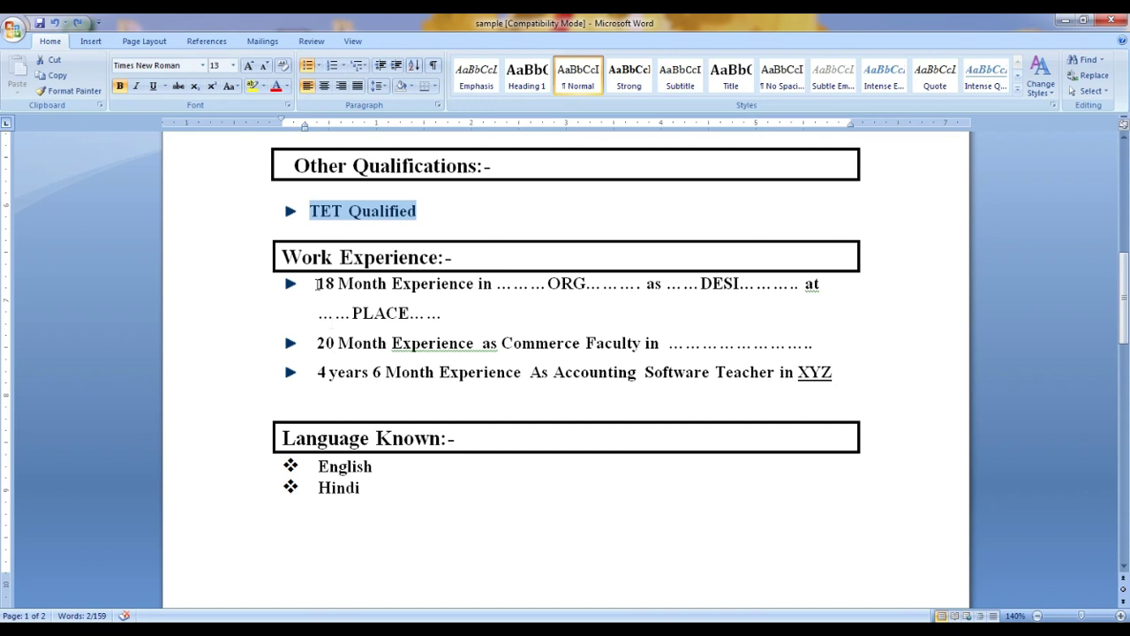
{"action": "left_click_drag", "start_coordinate": [316, 284], "coordinate": [385, 283]}
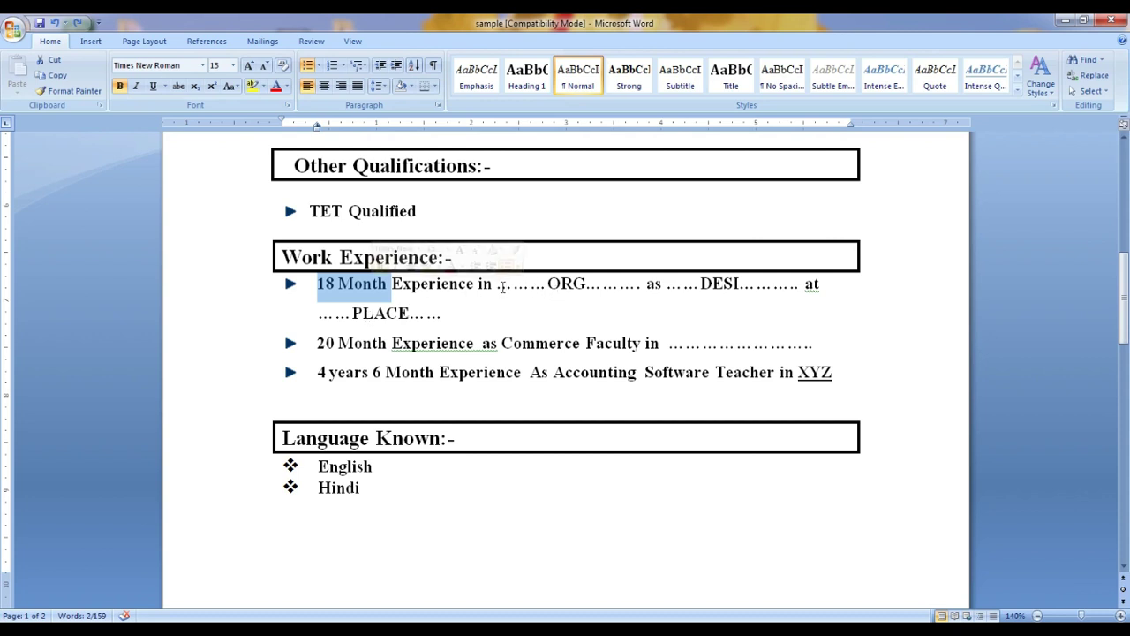
{"action": "left_click_drag", "start_coordinate": [497, 285], "coordinate": [619, 285]}
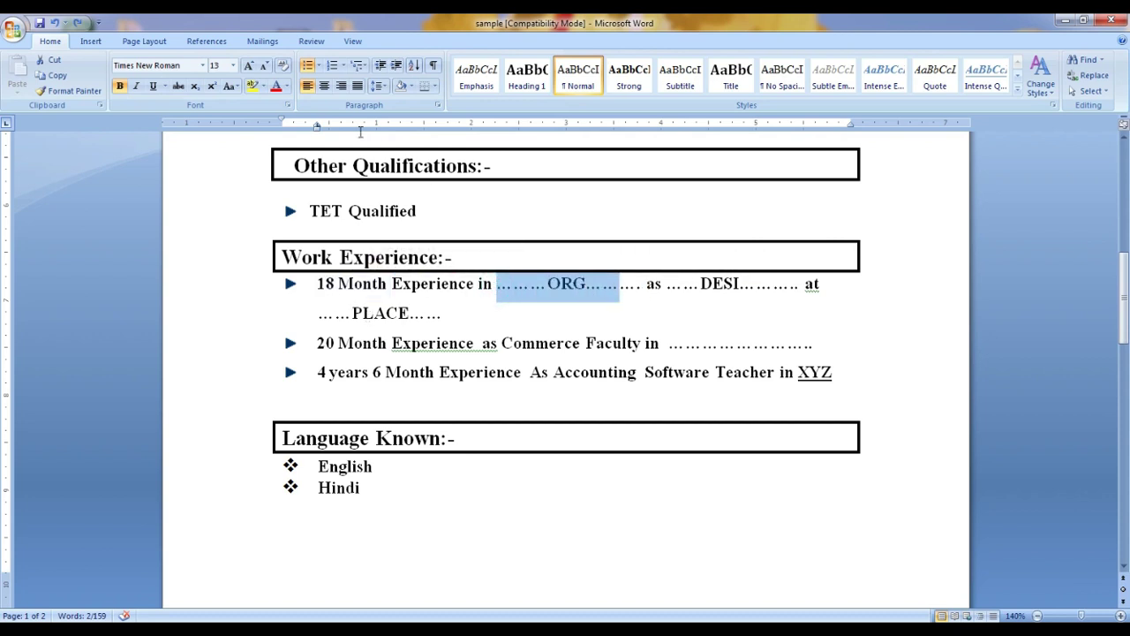
Highlight yellow, then delete the ORG placeholder on the 18 Month experience line
{"action": "left_click", "coordinate": [252, 85]}
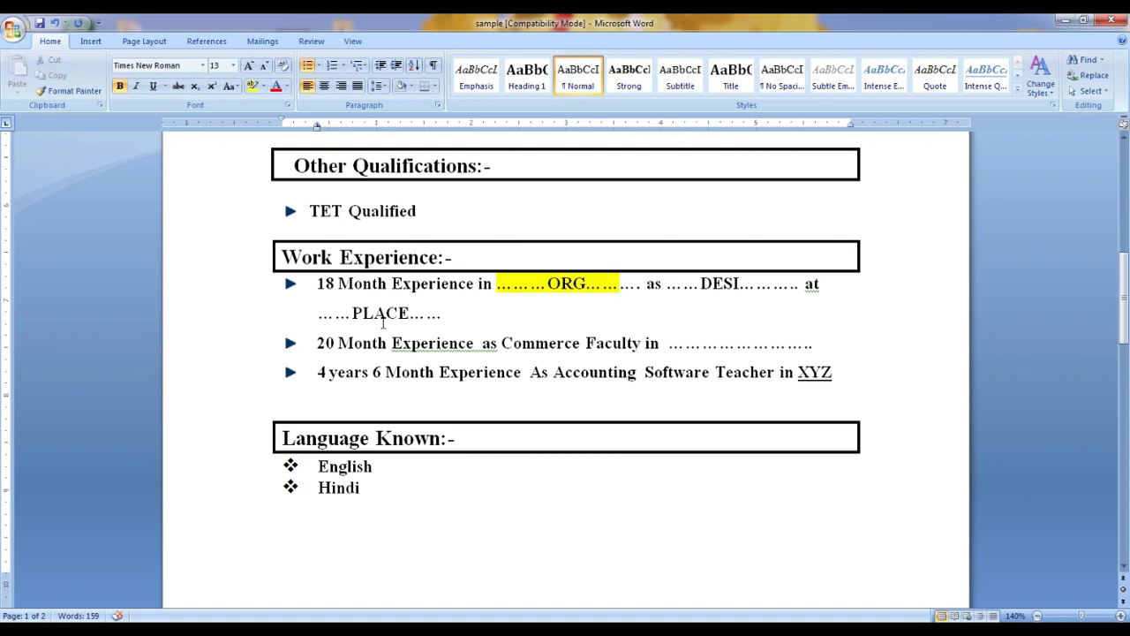
{"action": "key", "text": "BackSpace"}
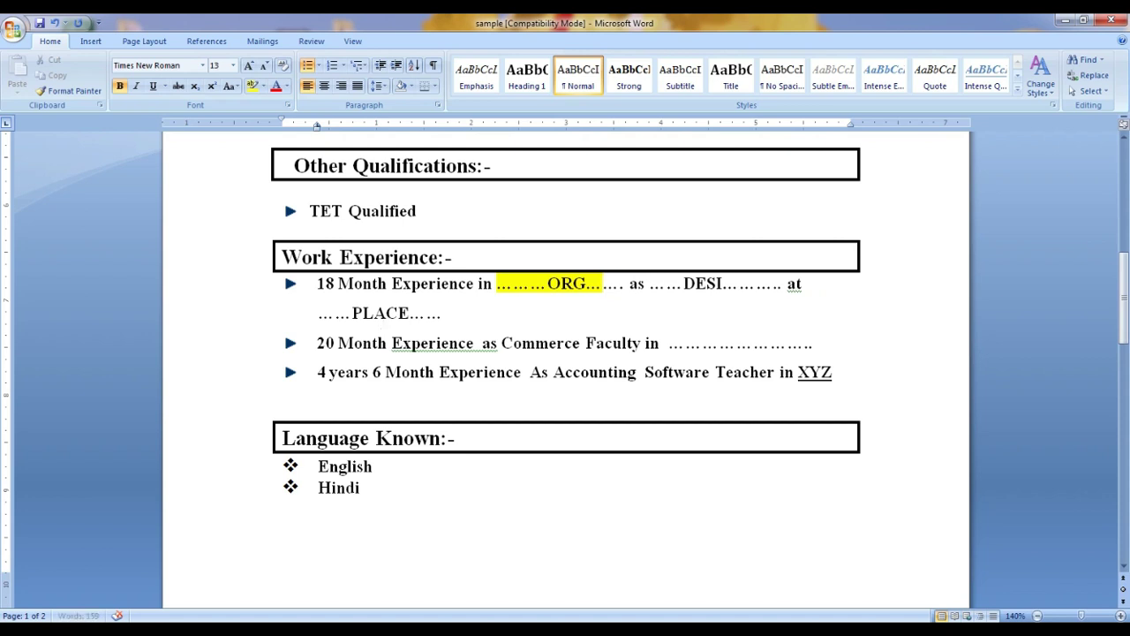
{"action": "key", "text": "BackSpace"}
{"action": "key", "text": "BackSpace"}
{"action": "key", "text": "BackSpace"}
{"action": "key", "text": "BackSpace"}
{"action": "key", "text": "BackSpace"}
{"action": "key", "text": "BackSpace"}
{"action": "key", "text": "BackSpace"}
Fill 'xyz School' in after 'in' on the first experience line, then select the DESI placeholder
{"action": "left_click", "coordinate": [497, 283]}
{"action": "key", "text": "BackSpace"}
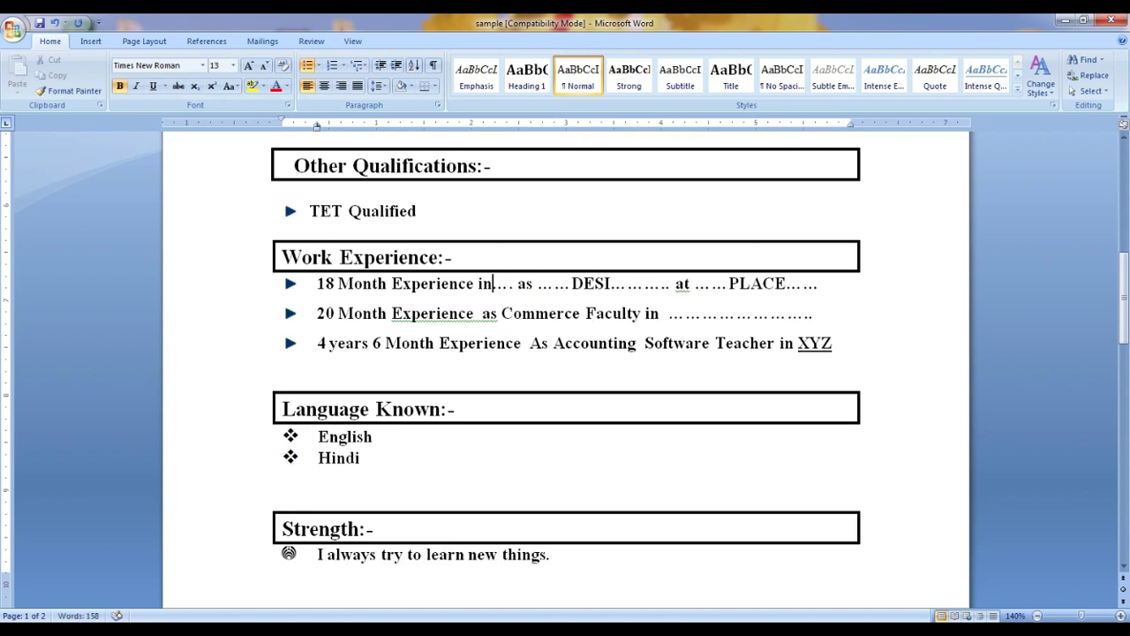
{"action": "key", "text": "Delete"}
{"action": "key", "text": "Delete"}
{"action": "key", "text": "Delete"}
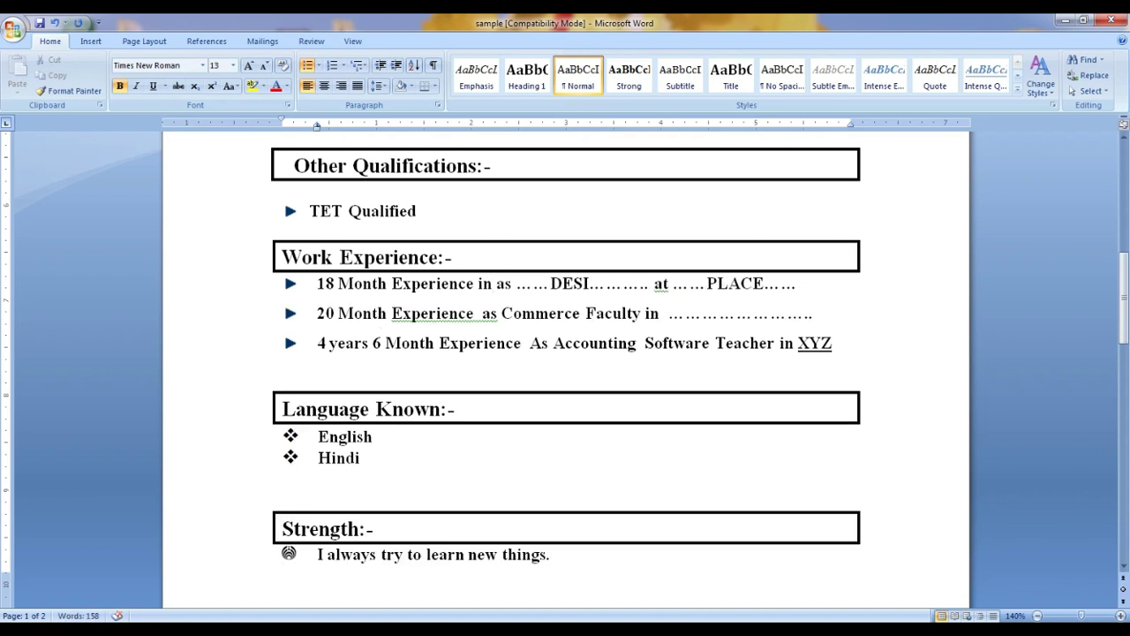
{"action": "type", "text": "xyz"}
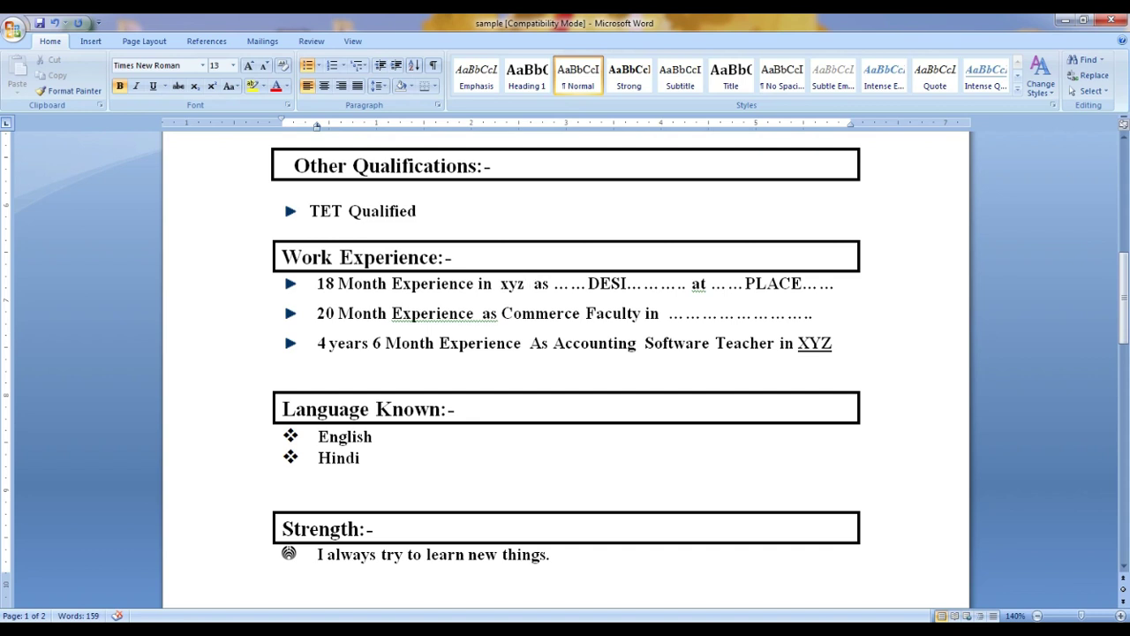
{"action": "type", "text": "hos"}
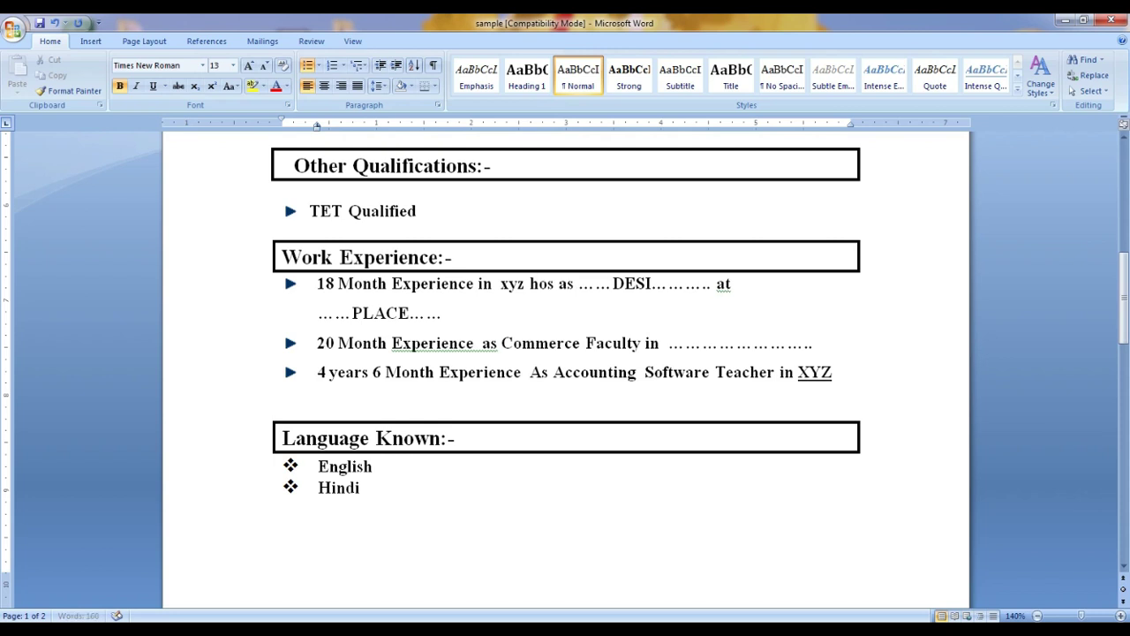
{"action": "type", "text": "pital"}
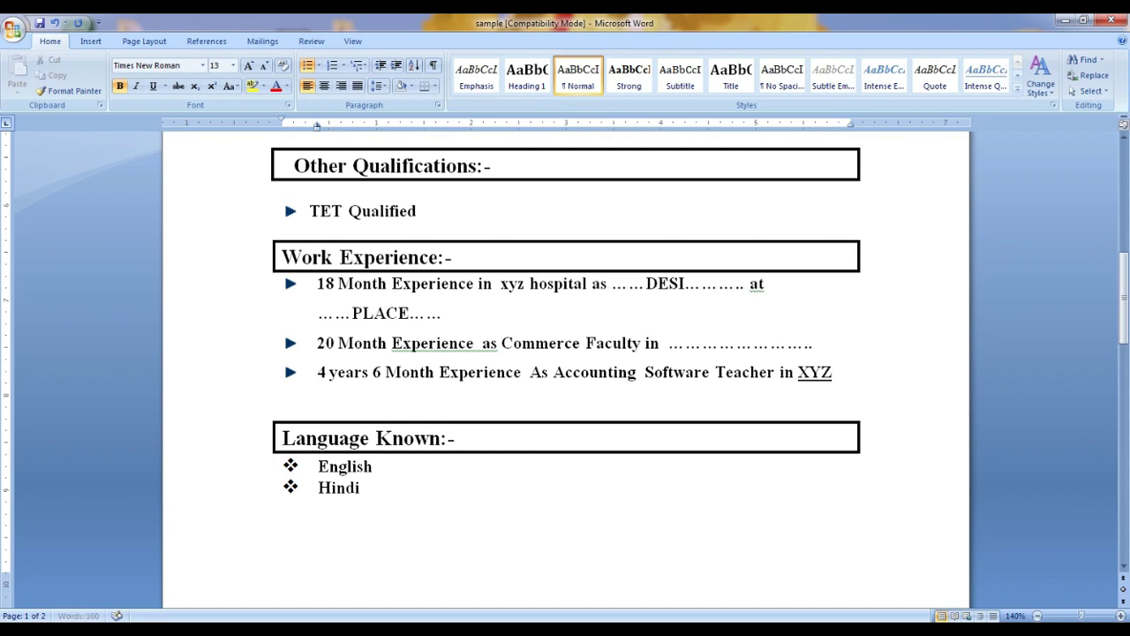
{"action": "key", "text": "BackSpace"}
{"action": "key", "text": "BackSpace"}
{"action": "key", "text": "BackSpace"}
{"action": "key", "text": "BackSpace"}
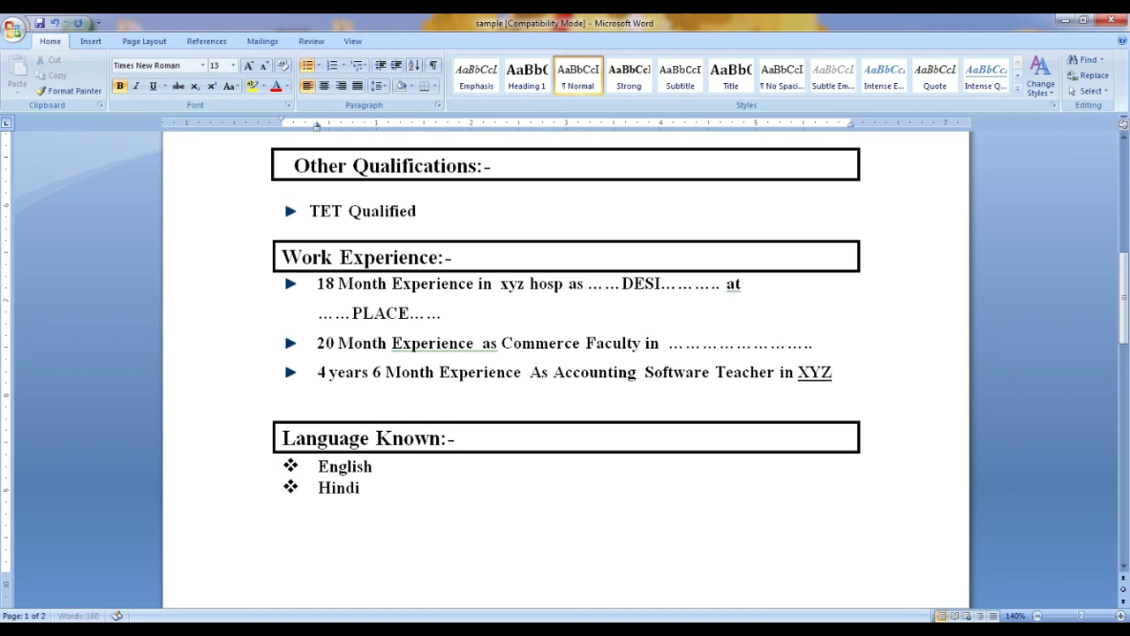
{"action": "key", "text": "BackSpace"}
{"action": "key", "text": "BackSpace"}
{"action": "key", "text": "BackSpace"}
{"action": "key", "text": "BackSpace"}
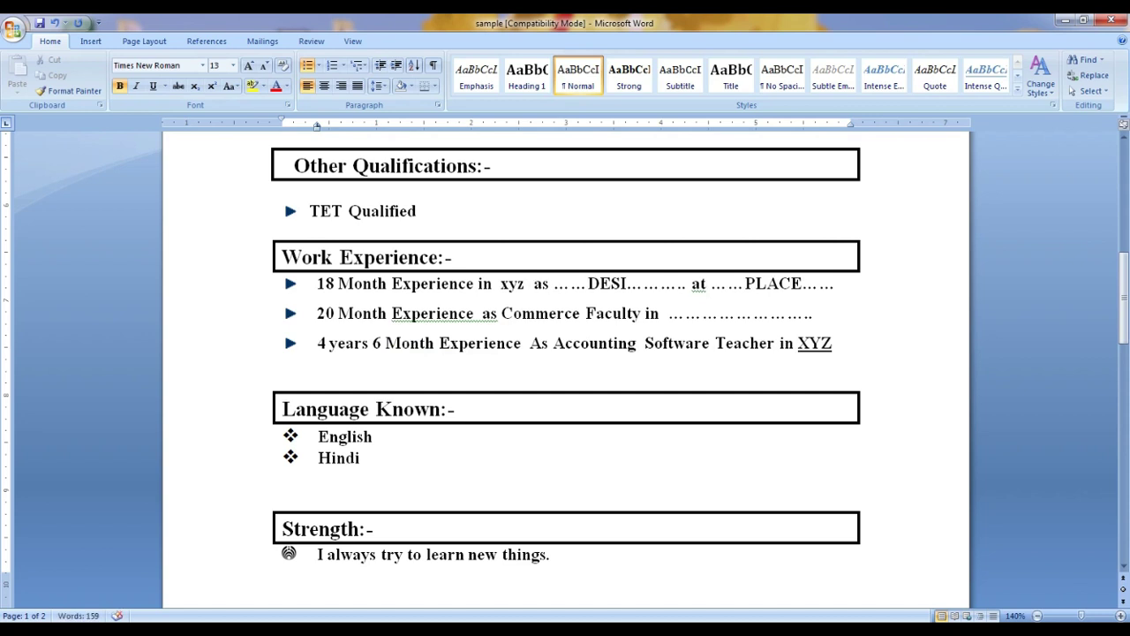
{"action": "type", "text": "Sc"}
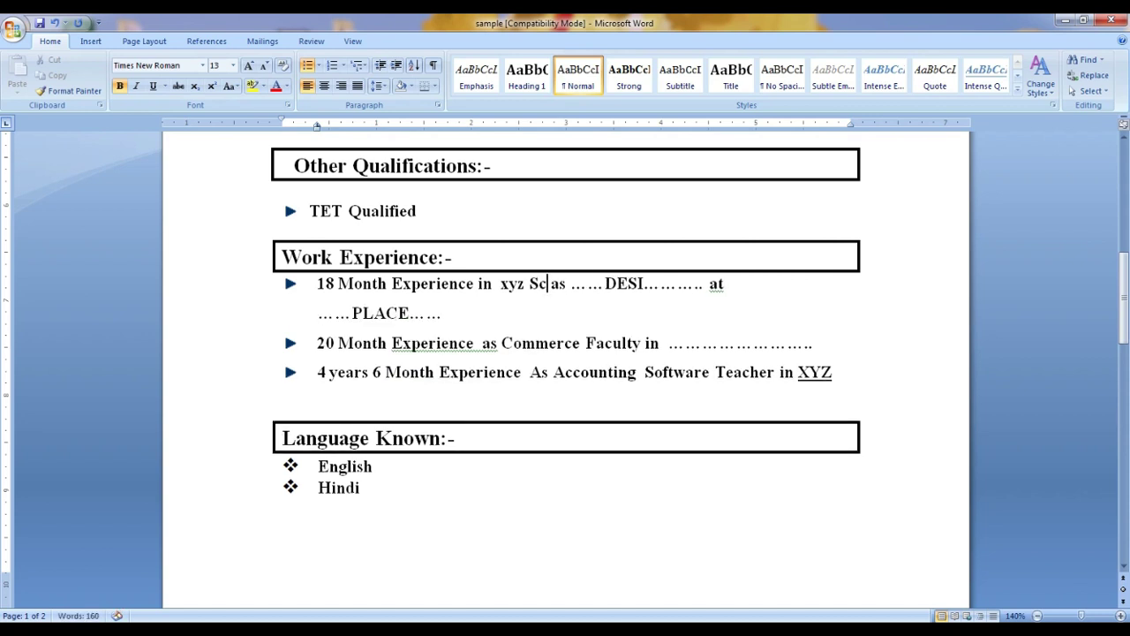
{"action": "type", "text": "h"}
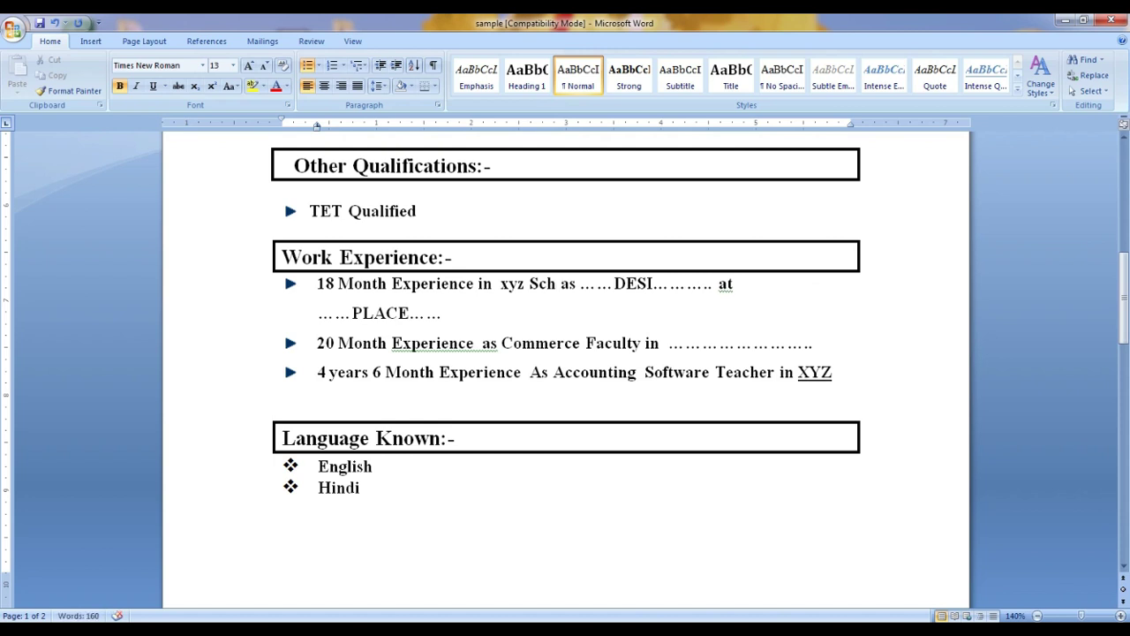
{"action": "type", "text": "ool"}
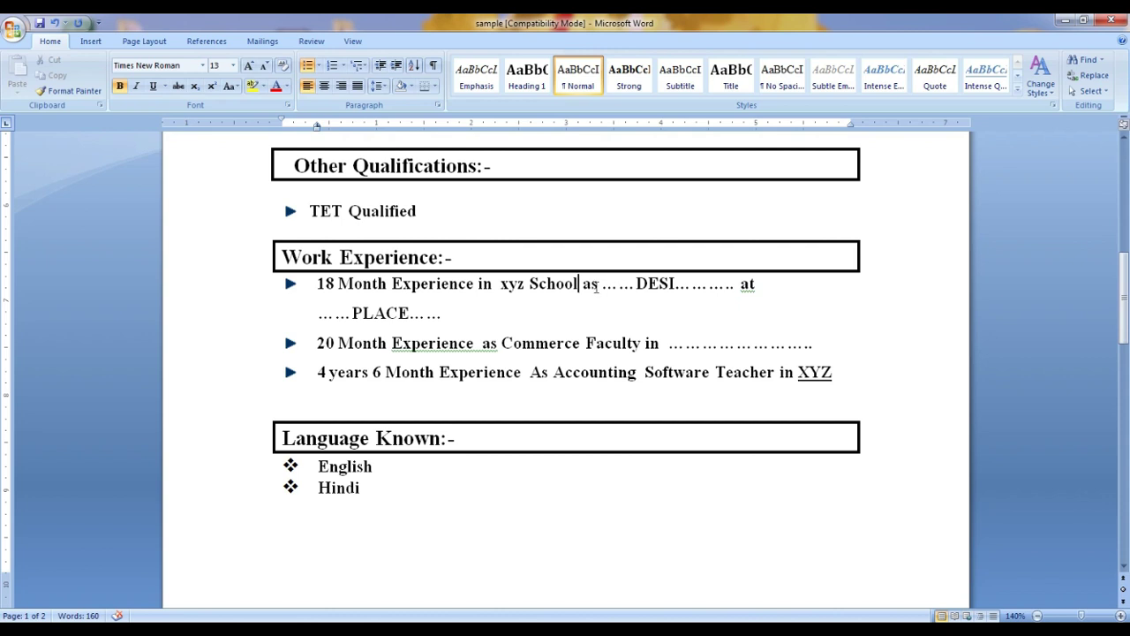
{"action": "left_click_drag", "start_coordinate": [602, 284], "coordinate": [740, 284]}
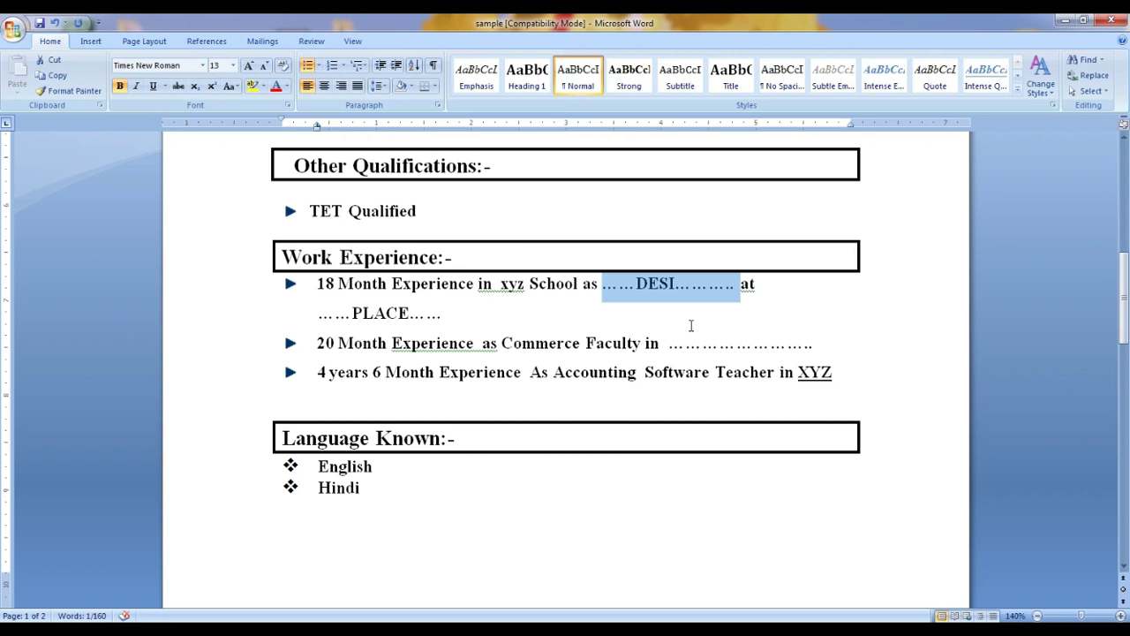
Highlight the DESI placeholder in yellow
{"action": "left_click", "coordinate": [252, 86]}
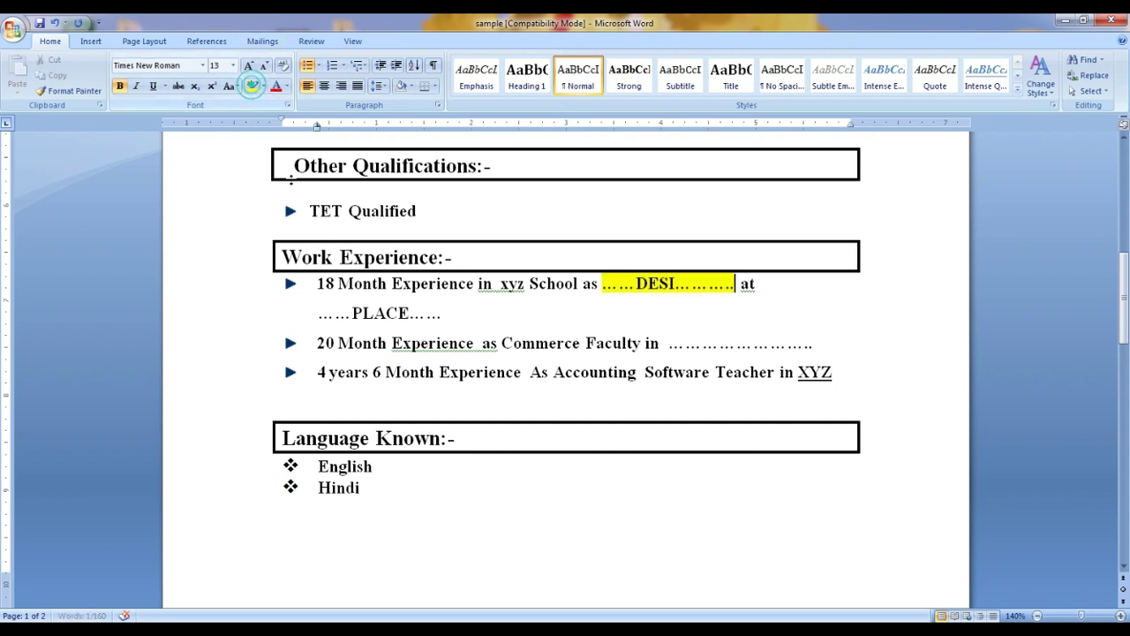
{"action": "left_click", "coordinate": [766, 289]}
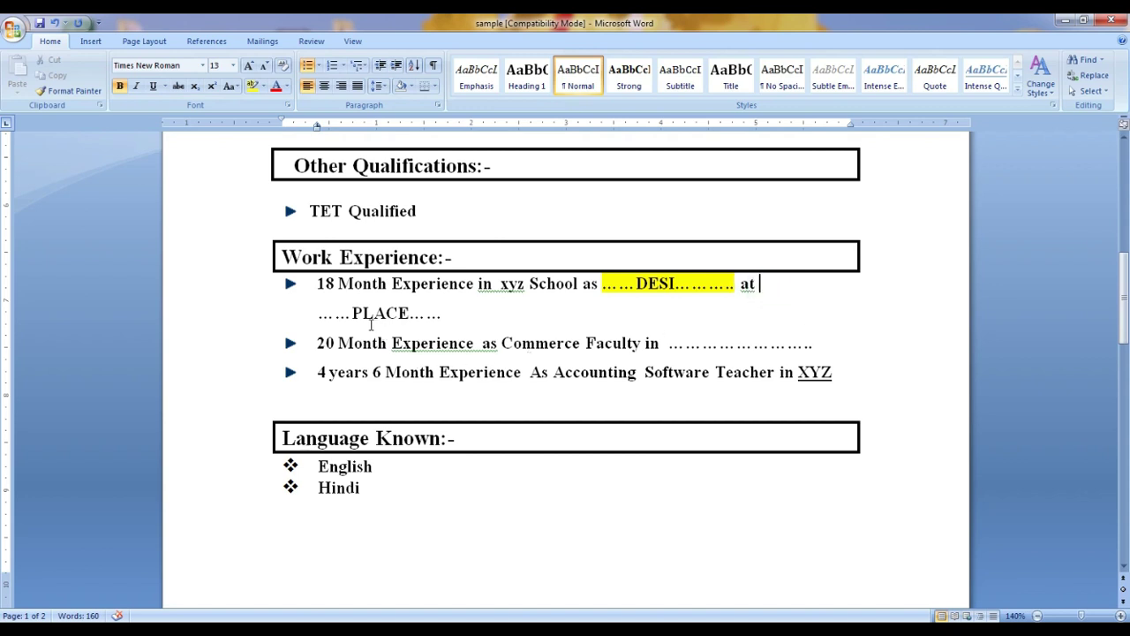
{"action": "left_click_drag", "start_coordinate": [319, 314], "coordinate": [444, 311]}
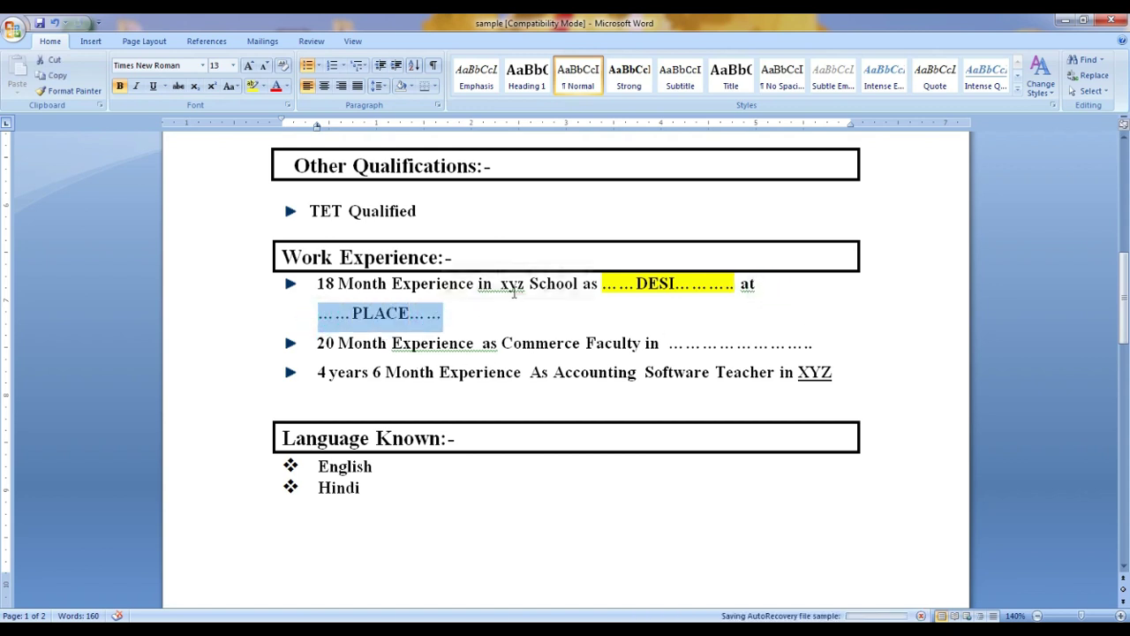
{"action": "left_click", "coordinate": [512, 323]}
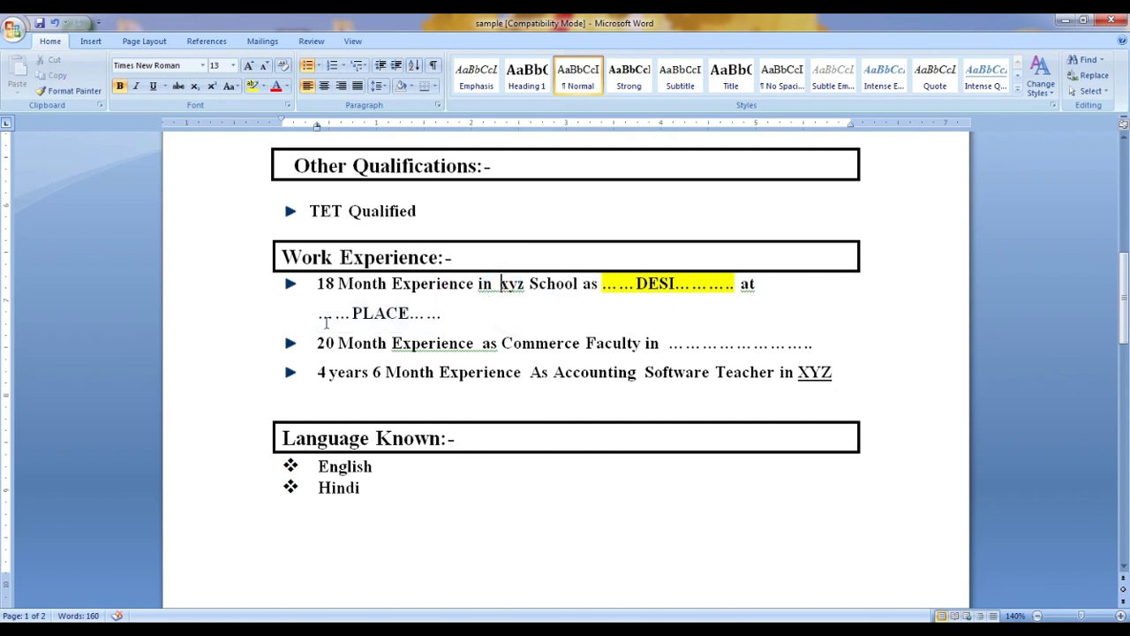
Replace the PLACE placeholder with 'Mandi' so the line ends 'at Mandi'
{"action": "left_click_drag", "start_coordinate": [317, 314], "coordinate": [444, 314]}
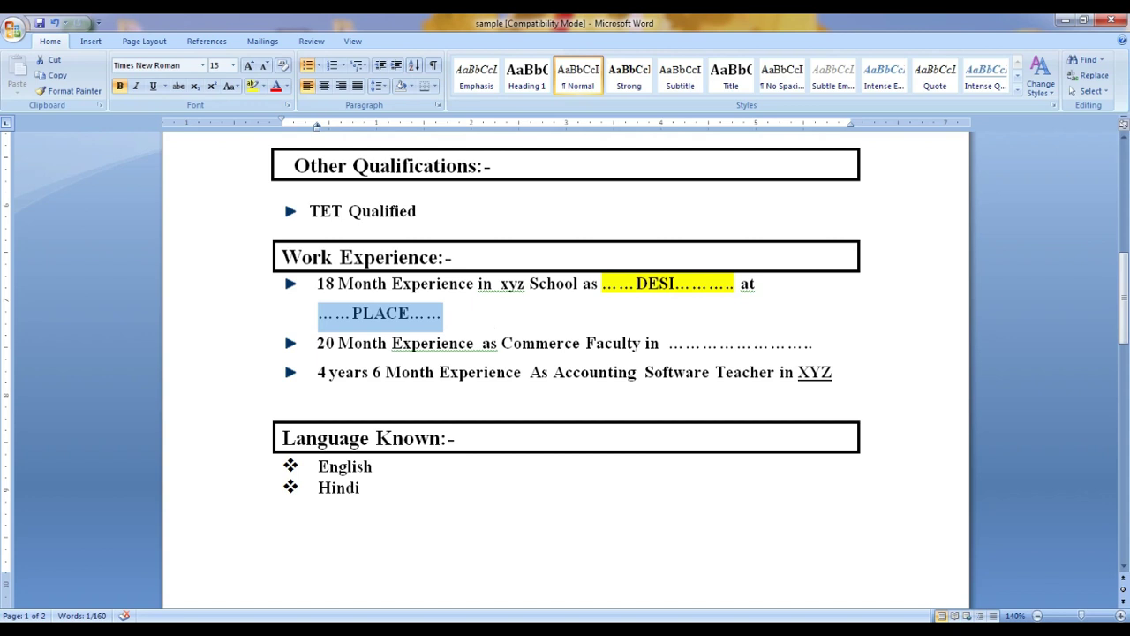
{"action": "type", "text": "Mam"}
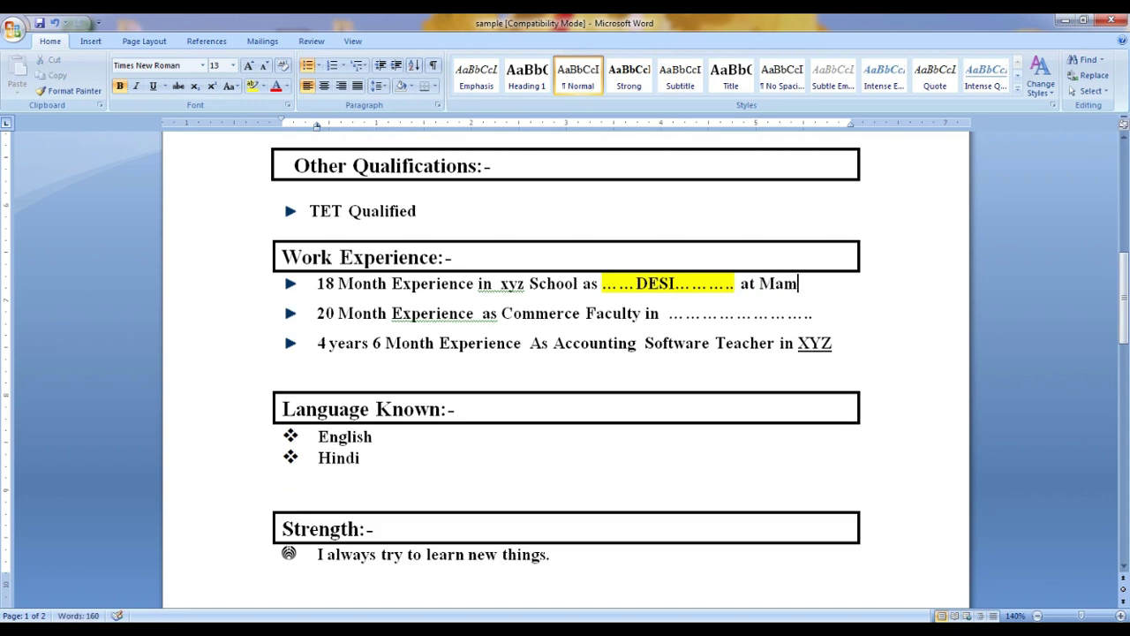
{"action": "key", "text": "BackSpace"}
{"action": "type", "text": "ndi"}
{"action": "left_click_drag", "start_coordinate": [316, 284], "coordinate": [795, 291]}
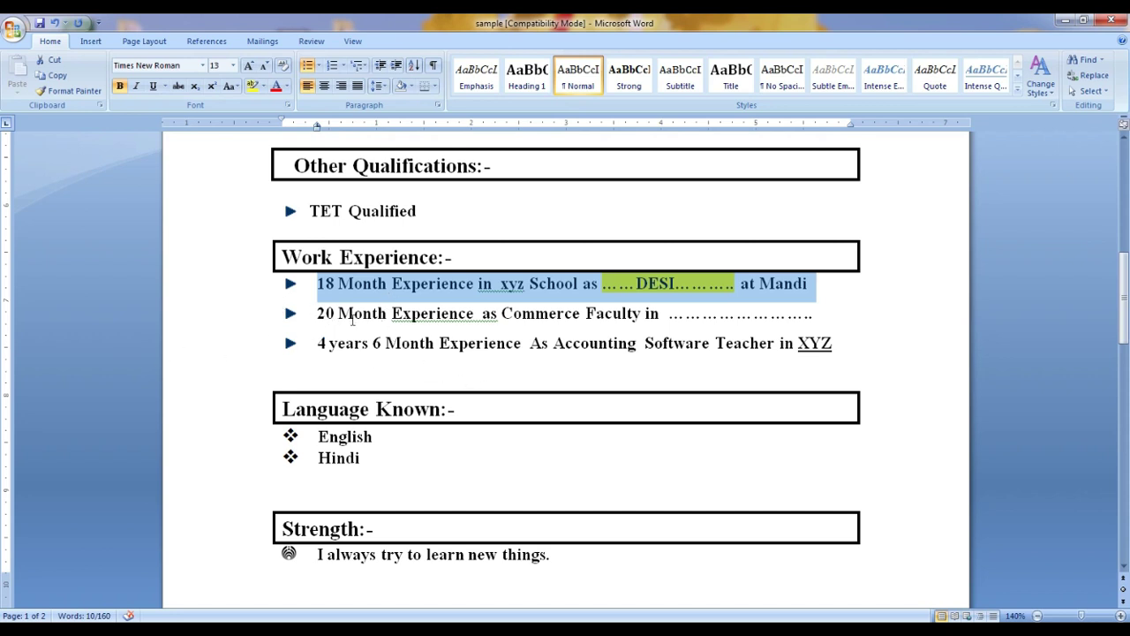
Accept the grammar fix turning 'Experience as' into 'Experience as' on the 20 Month line
{"action": "right_click", "coordinate": [497, 315]}
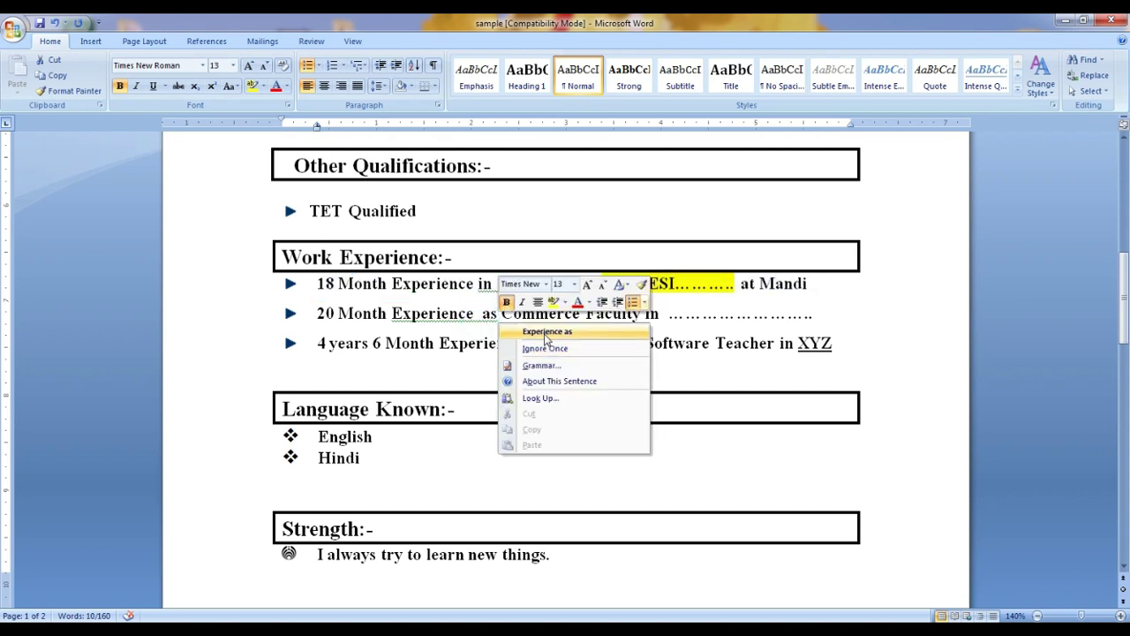
{"action": "left_click", "coordinate": [545, 332]}
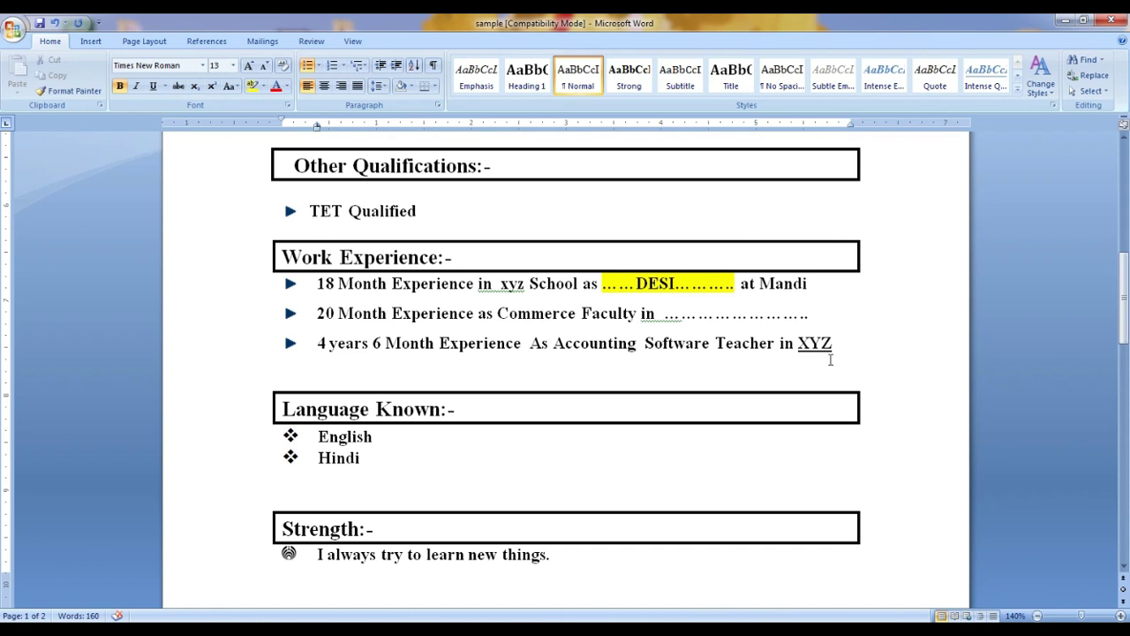
{"action": "scroll", "coordinate": [360, 419], "scroll_direction": "down", "scroll_amount": 1}
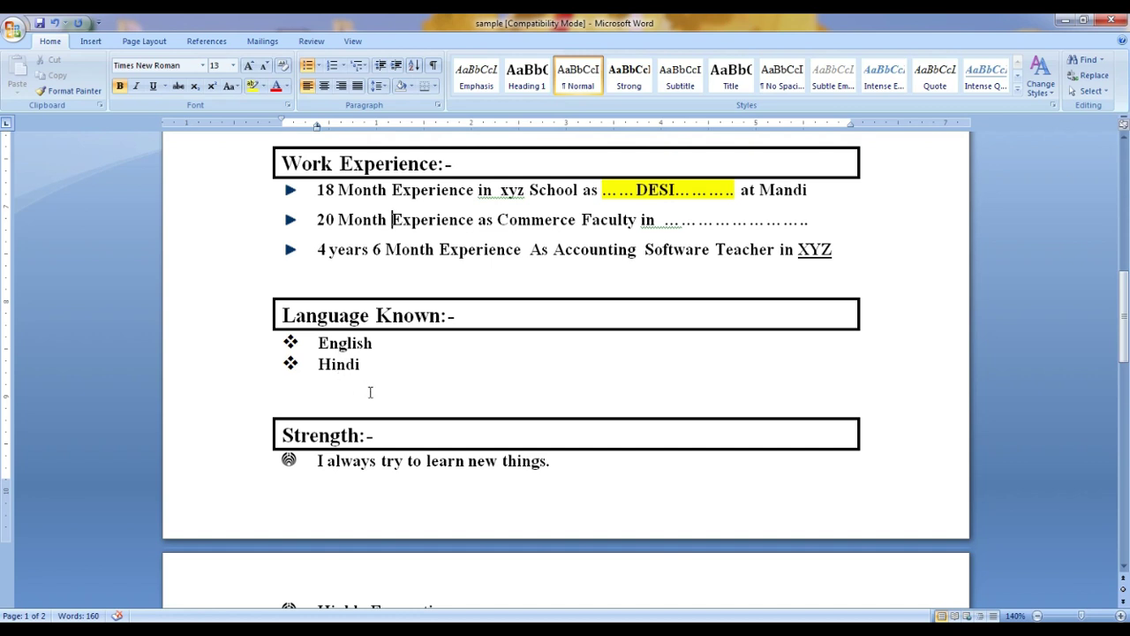
Insert unbulleted blank lines after 'Hindi' until Strength moves to page 2
{"action": "left_click", "coordinate": [366, 368]}
{"action": "key", "text": "Return"}
{"action": "key", "text": "Return"}
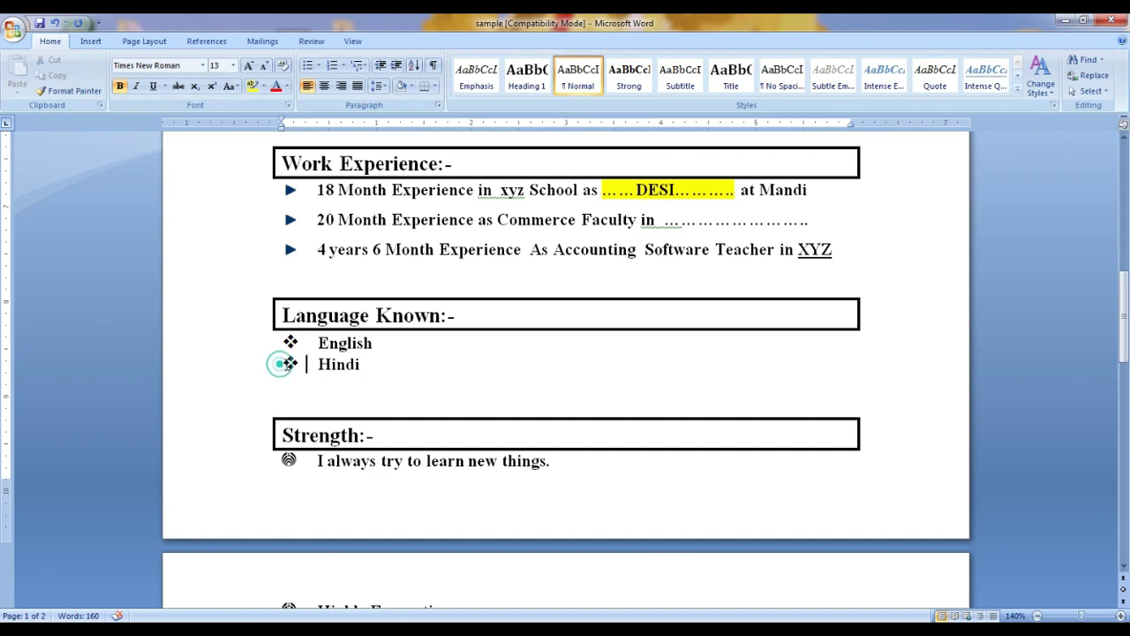
{"action": "left_click", "coordinate": [281, 363]}
{"action": "left_click", "coordinate": [380, 373]}
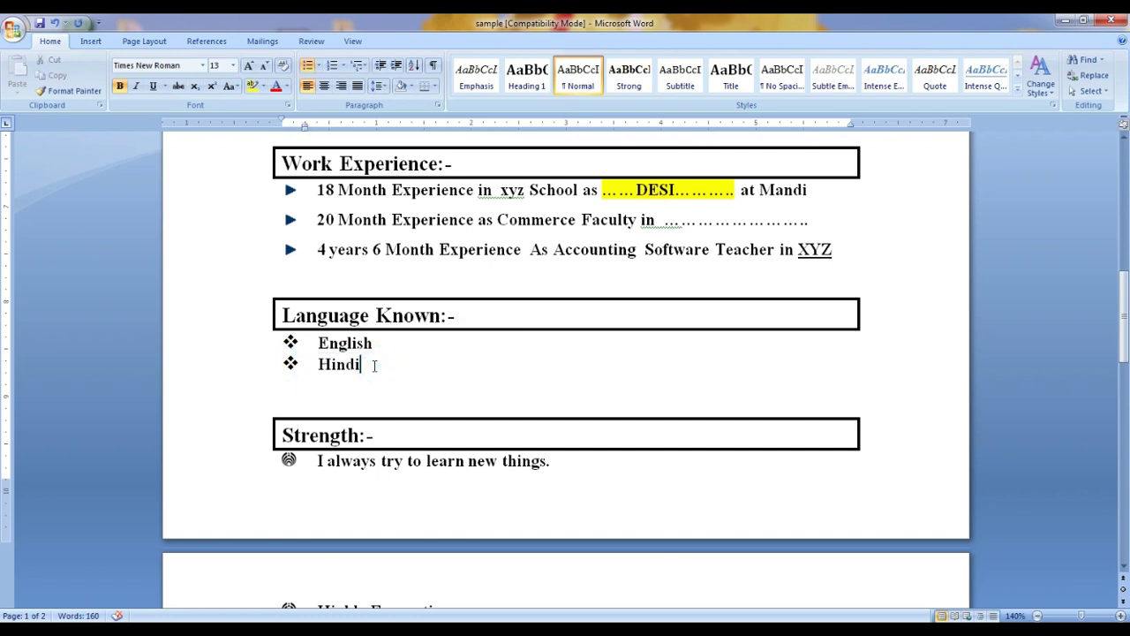
{"action": "key", "text": "Return"}
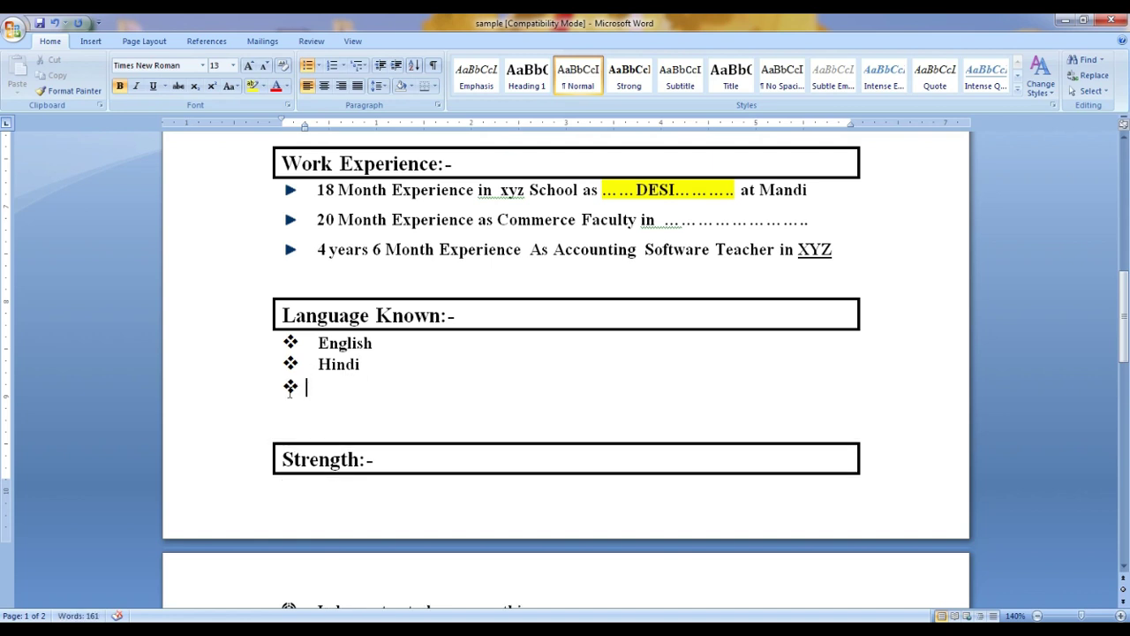
{"action": "key", "text": "BackSpace"}
{"action": "key", "text": "BackSpace"}
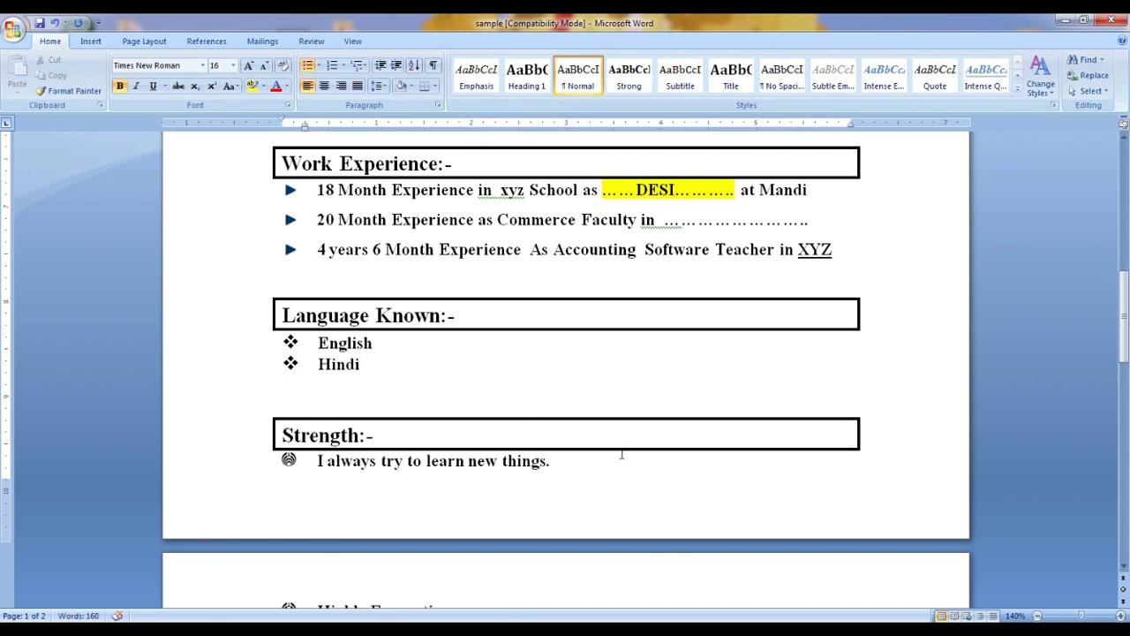
{"action": "left_click", "coordinate": [376, 401]}
{"action": "key", "text": "Return"}
{"action": "key", "text": "Return"}
{"action": "key", "text": "Return"}
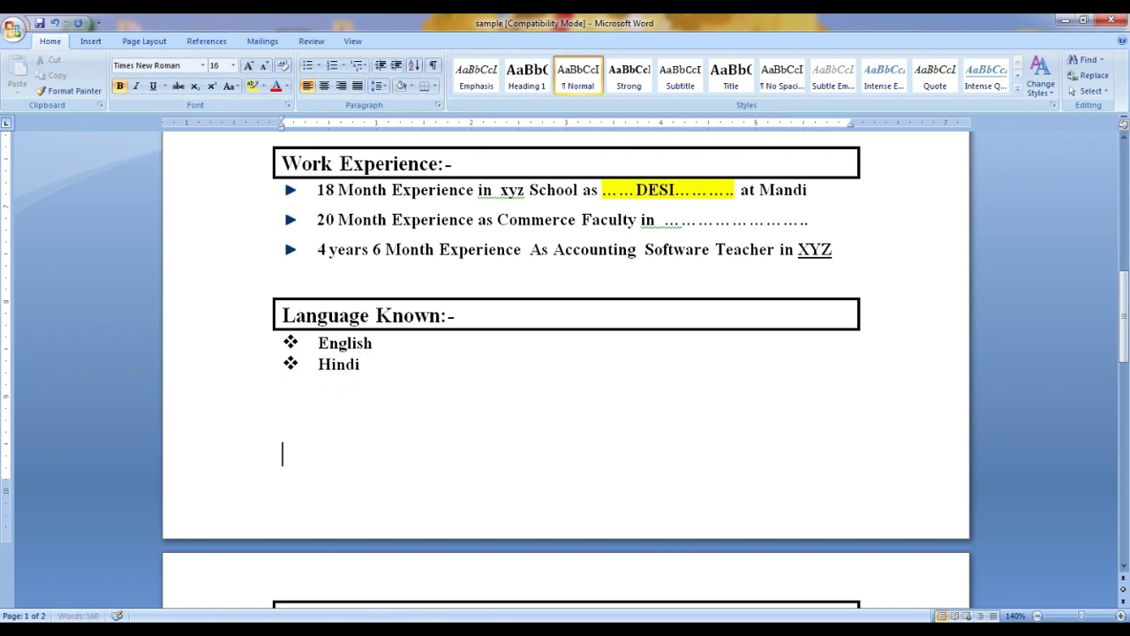
{"action": "scroll", "coordinate": [358, 383], "scroll_direction": "down", "scroll_amount": 3}
{"action": "scroll", "coordinate": [391, 371], "scroll_direction": "down", "scroll_amount": 4}
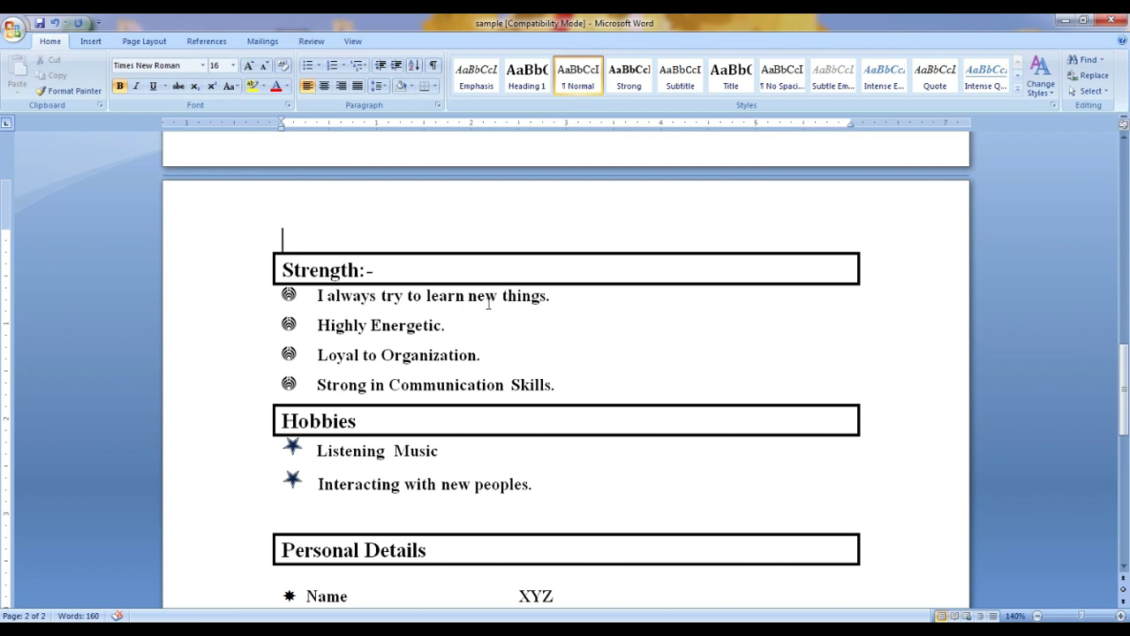
Scroll down past the Strength list to the Hobbies section
{"action": "mouse_move", "coordinate": [317, 298]}
{"action": "left_mouse_down"}
{"action": "mouse_move", "coordinate": [538, 316]}
{"action": "mouse_move", "coordinate": [548, 297]}
{"action": "left_mouse_up"}
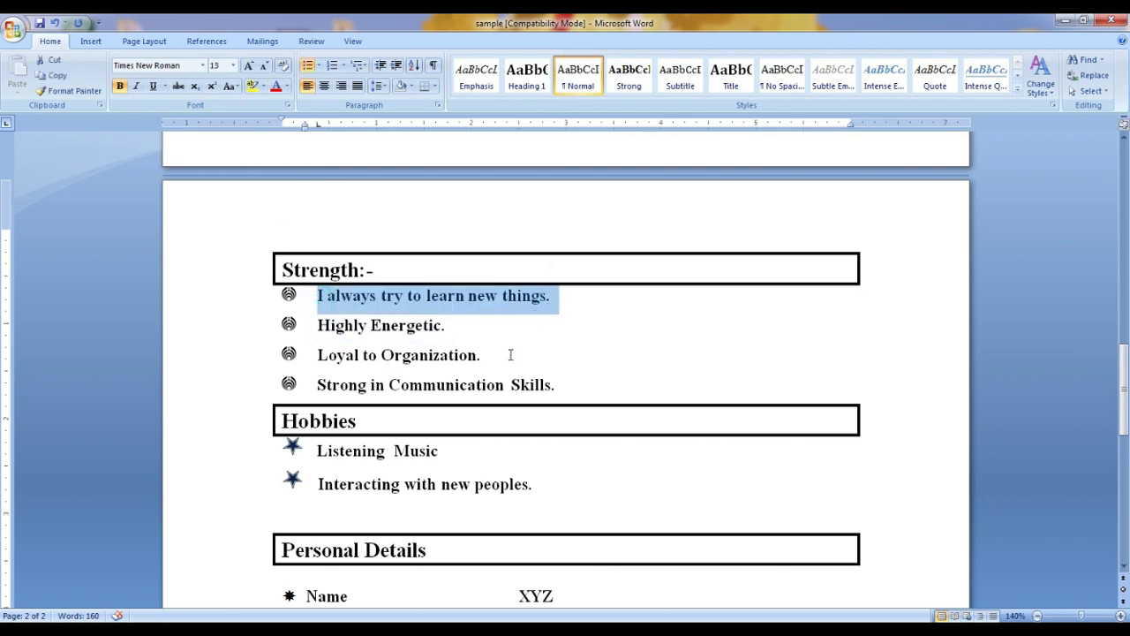
{"action": "scroll", "coordinate": [516, 344], "scroll_direction": "up", "scroll_amount": 2}
{"action": "scroll", "coordinate": [509, 358], "scroll_direction": "up", "scroll_amount": 3}
{"action": "scroll", "coordinate": [508, 362], "scroll_direction": "down", "scroll_amount": 5}
{"action": "left_click", "coordinate": [434, 356]}
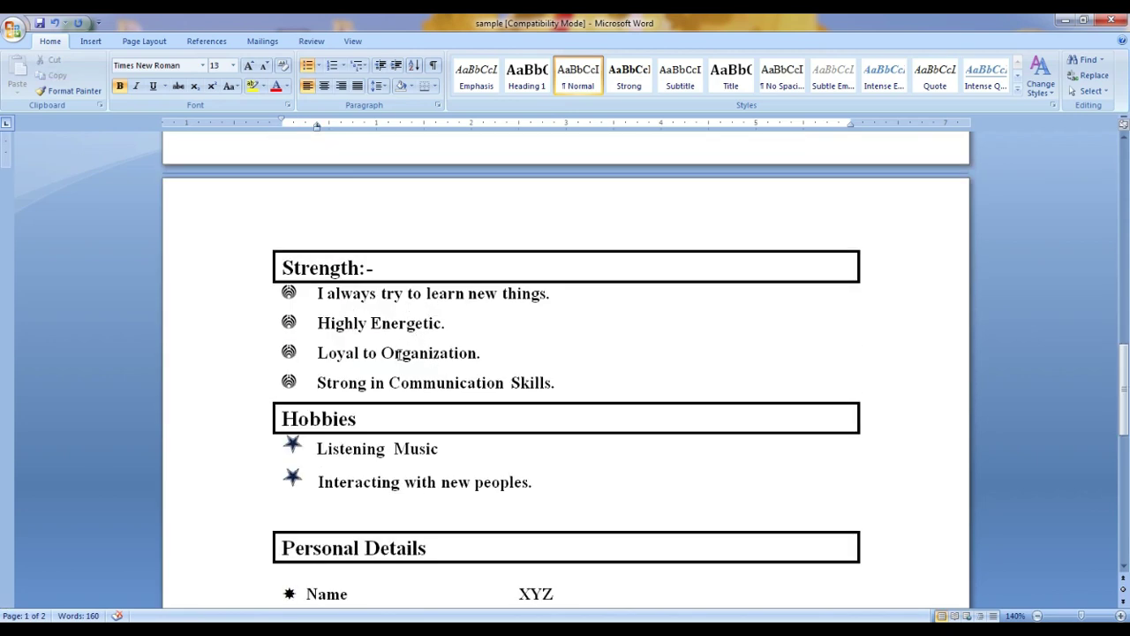
{"action": "scroll", "coordinate": [399, 376], "scroll_direction": "down", "scroll_amount": 1}
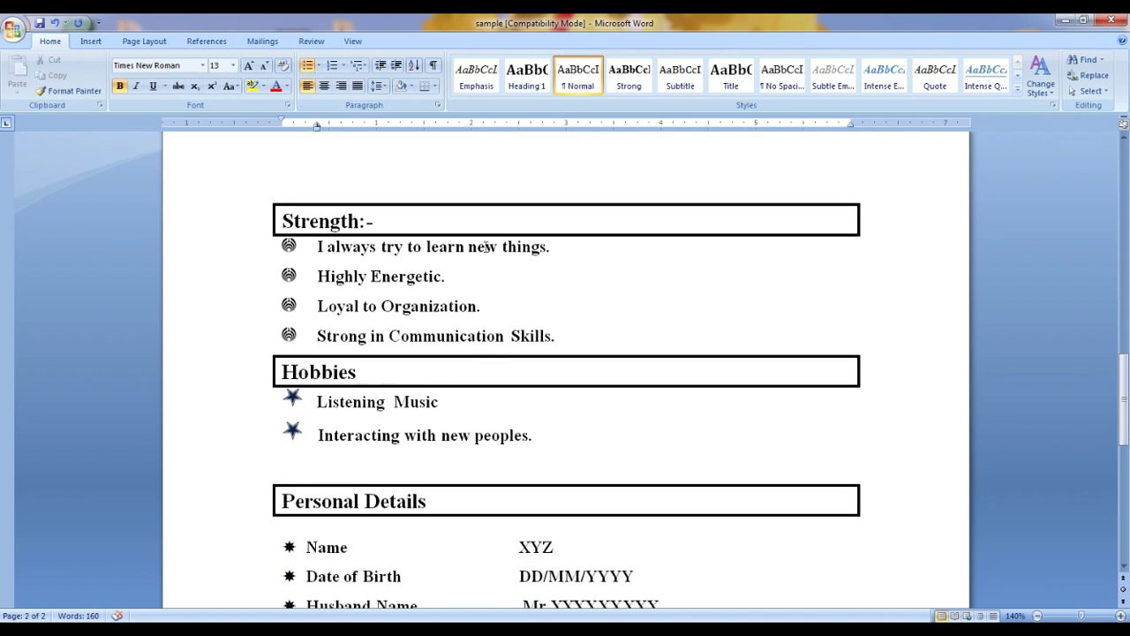
{"action": "scroll", "coordinate": [373, 389], "scroll_direction": "down", "scroll_amount": 1}
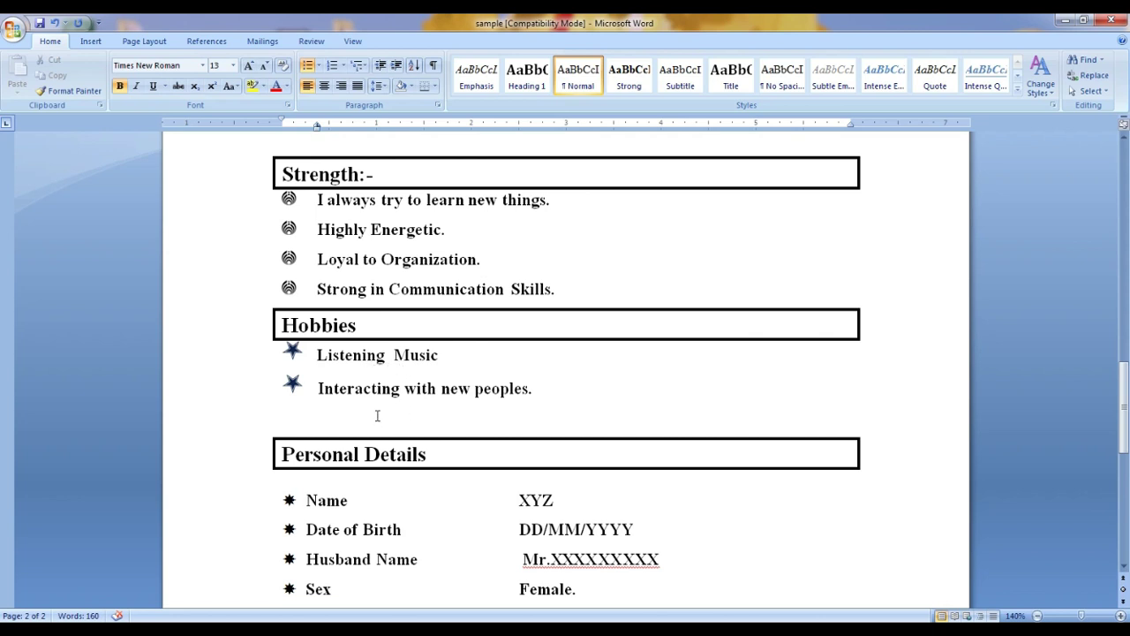
{"action": "scroll", "coordinate": [379, 410], "scroll_direction": "down", "scroll_amount": 1}
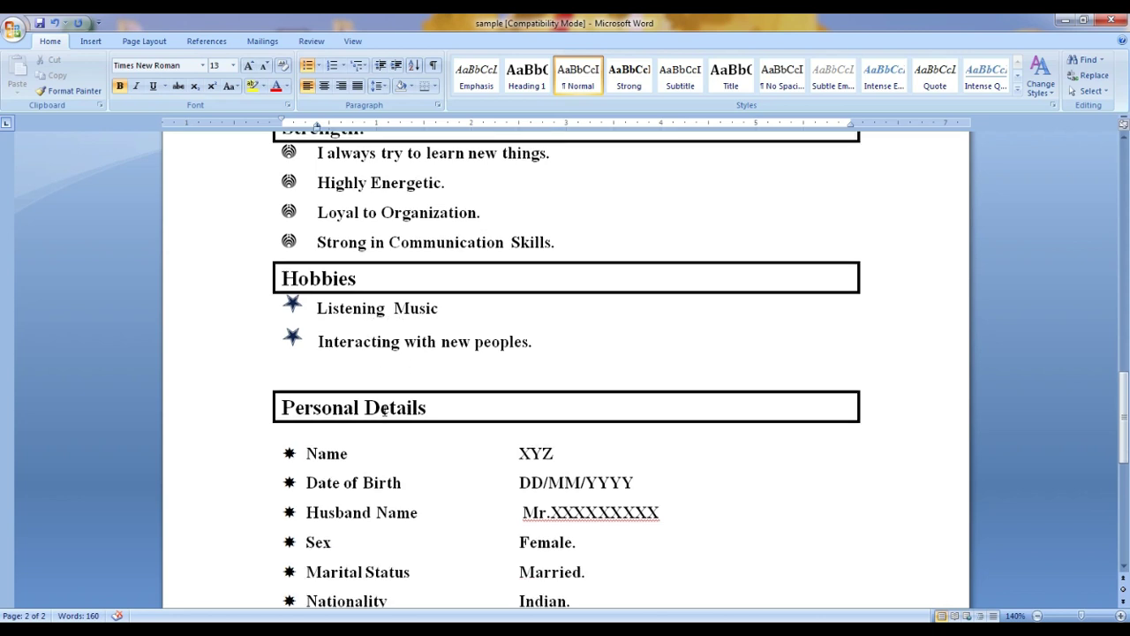
Add a new Hobbies bullet of dots '...................' after 'Interacting with new peoples.'
{"action": "left_click", "coordinate": [326, 355]}
{"action": "left_click", "coordinate": [553, 342]}
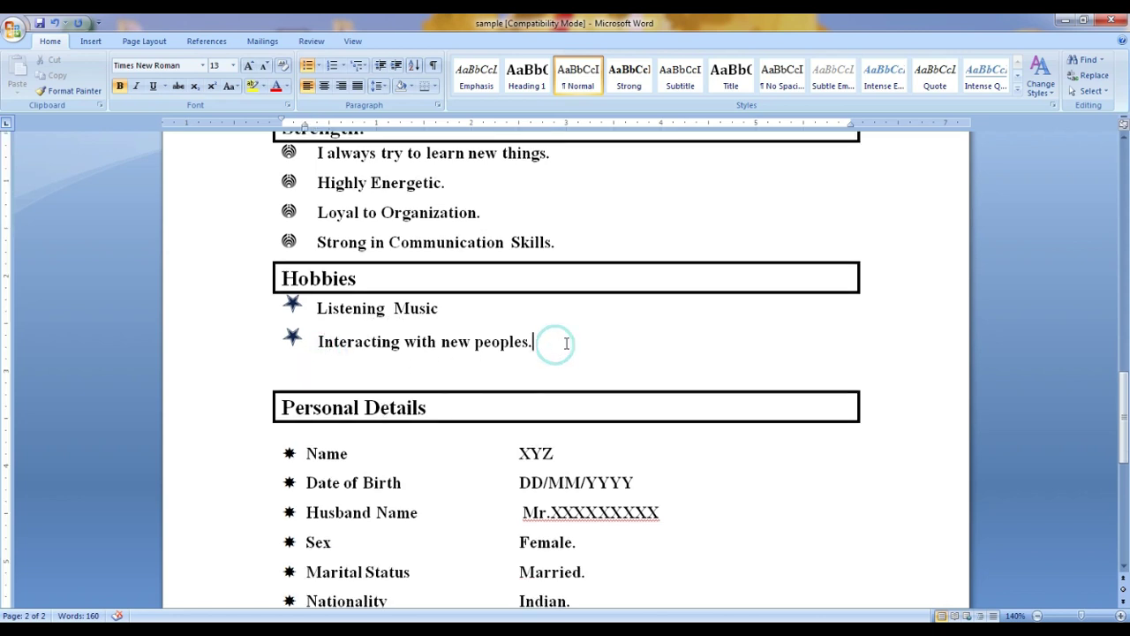
{"action": "key", "text": "Return"}
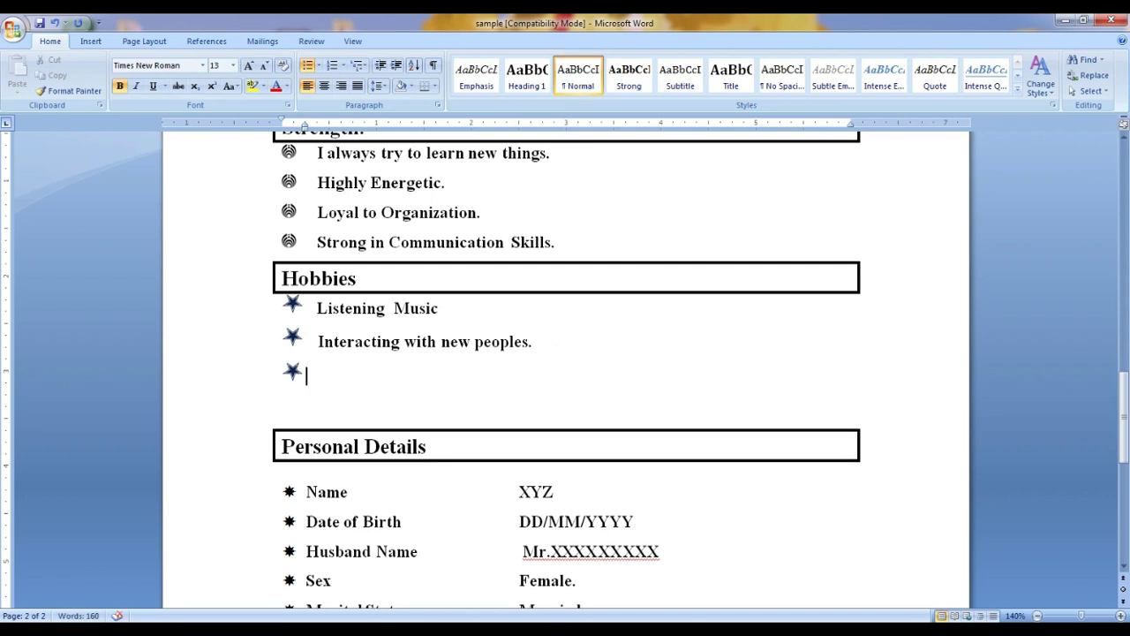
{"action": "type", "text": "."}
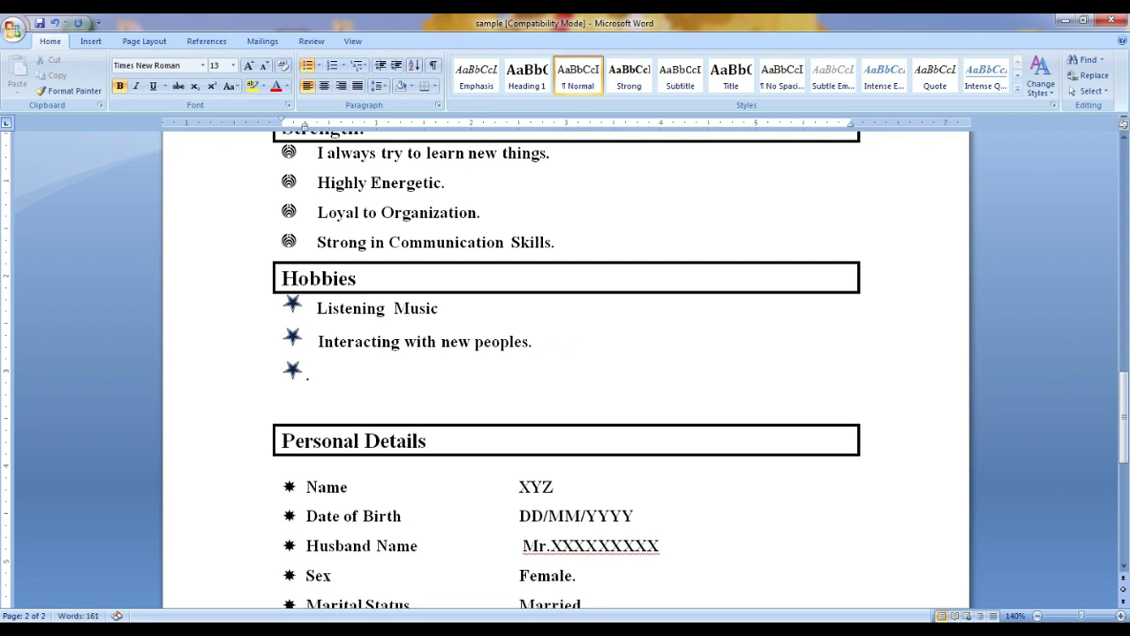
{"action": "type", "text": ".................."}
{"action": "scroll", "coordinate": [550, 374], "scroll_direction": "down", "scroll_amount": 2}
{"action": "scroll", "coordinate": [490, 401], "scroll_direction": "down", "scroll_amount": 2}
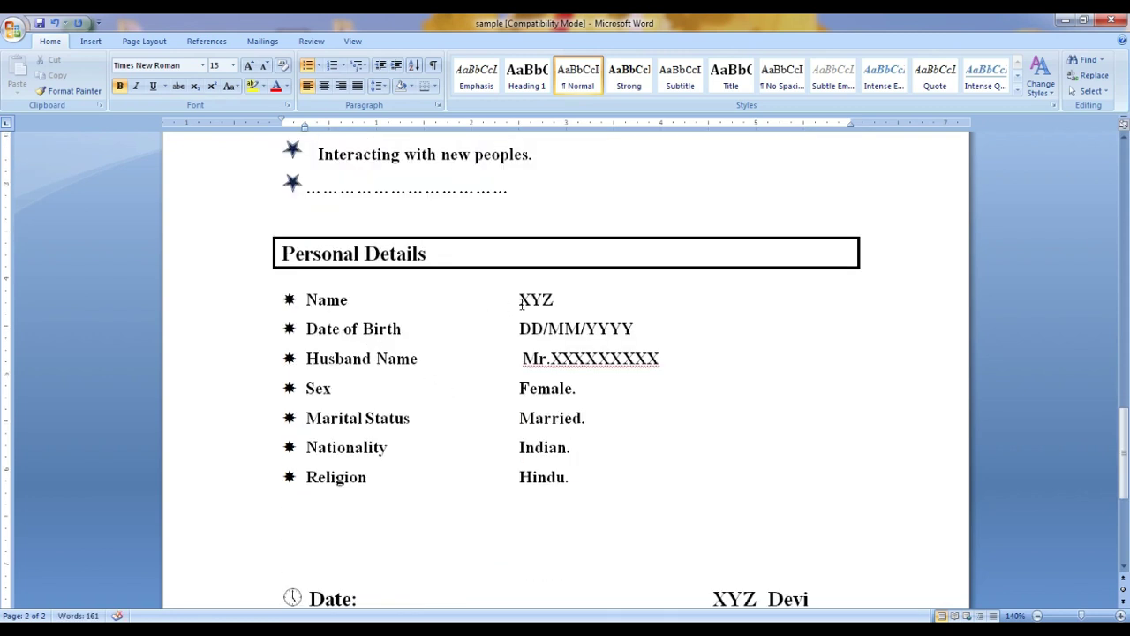
Complete the Personal Details Name value by adding the sample surname after XYZ
{"action": "left_click_drag", "start_coordinate": [520, 302], "coordinate": [563, 300]}
{"action": "left_click", "coordinate": [596, 300]}
{"action": "type", "text": "Devi"}
Highlight the Name value and the DD/MM/YYYY birth-date placeholder in yellow
{"action": "left_click_drag", "start_coordinate": [521, 329], "coordinate": [542, 330]}
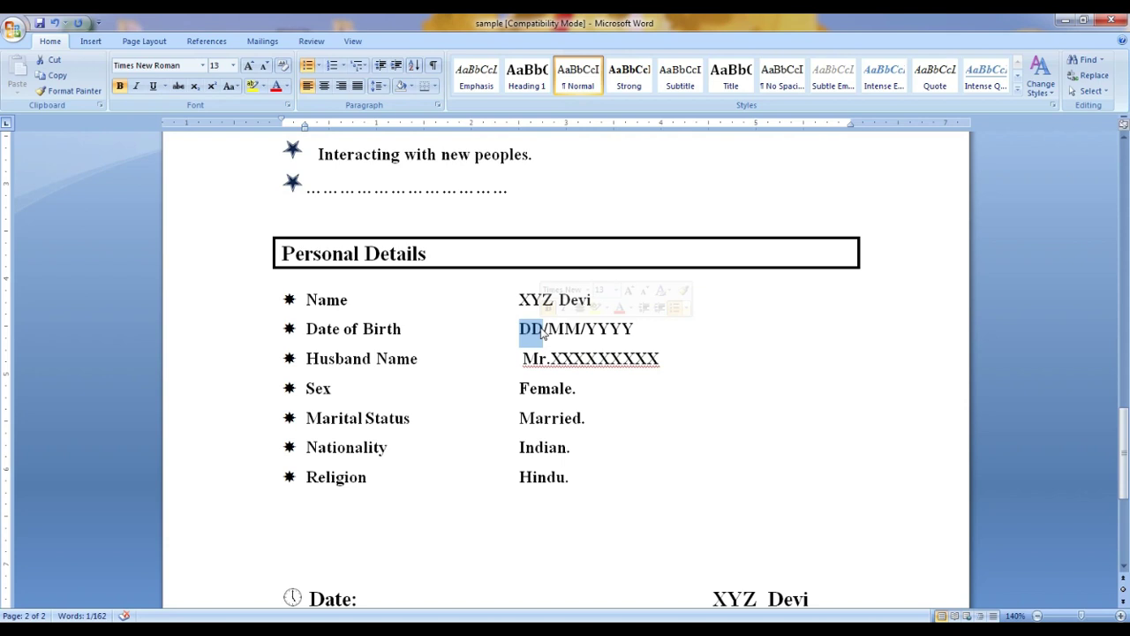
{"action": "mouse_move", "coordinate": [520, 299]}
{"action": "left_mouse_down"}
{"action": "mouse_move", "coordinate": [591, 300]}
{"action": "mouse_move", "coordinate": [519, 328]}
{"action": "left_mouse_up"}
{"action": "left_click", "coordinate": [252, 86]}
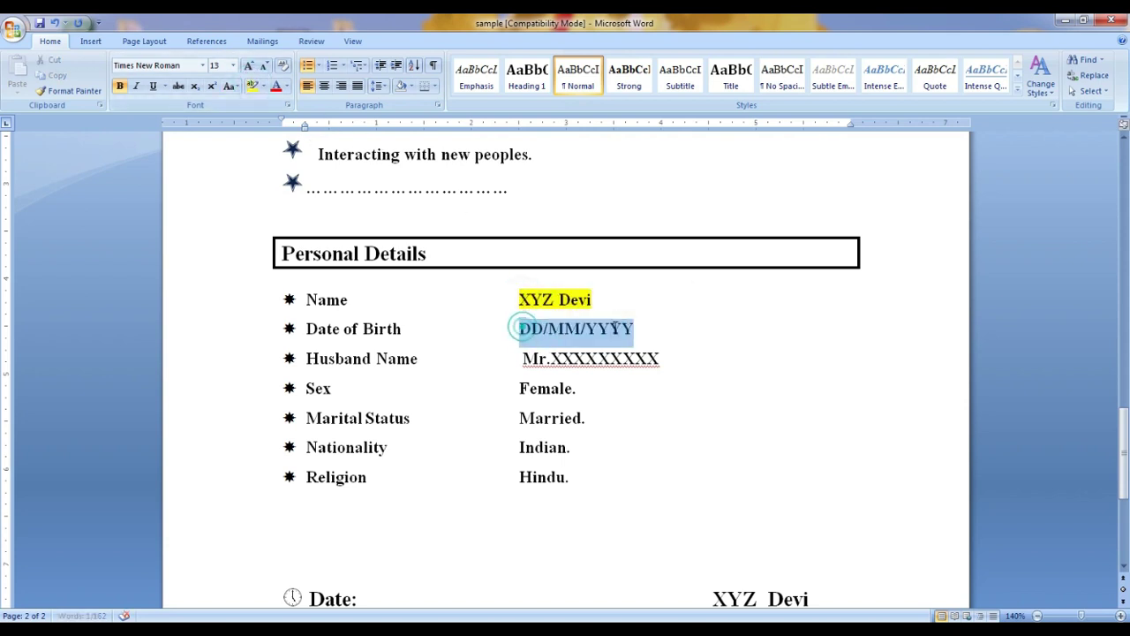
{"action": "left_click", "coordinate": [253, 84]}
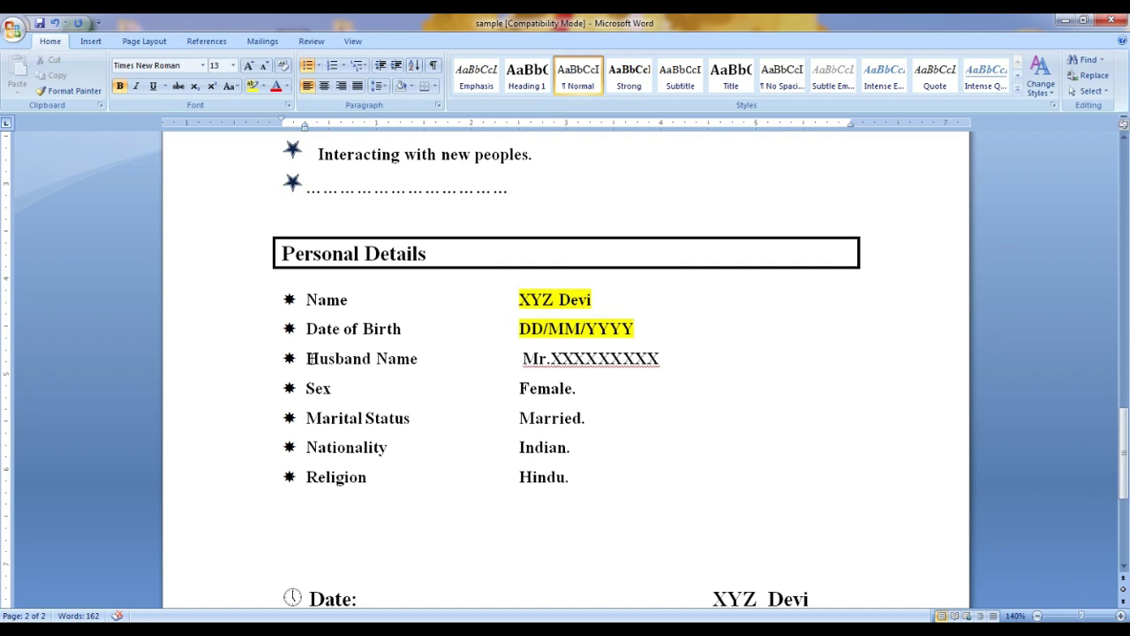
Highlight the husband's name placeholder and the Husband Name label in yellow
{"action": "left_click_drag", "start_coordinate": [306, 357], "coordinate": [689, 356]}
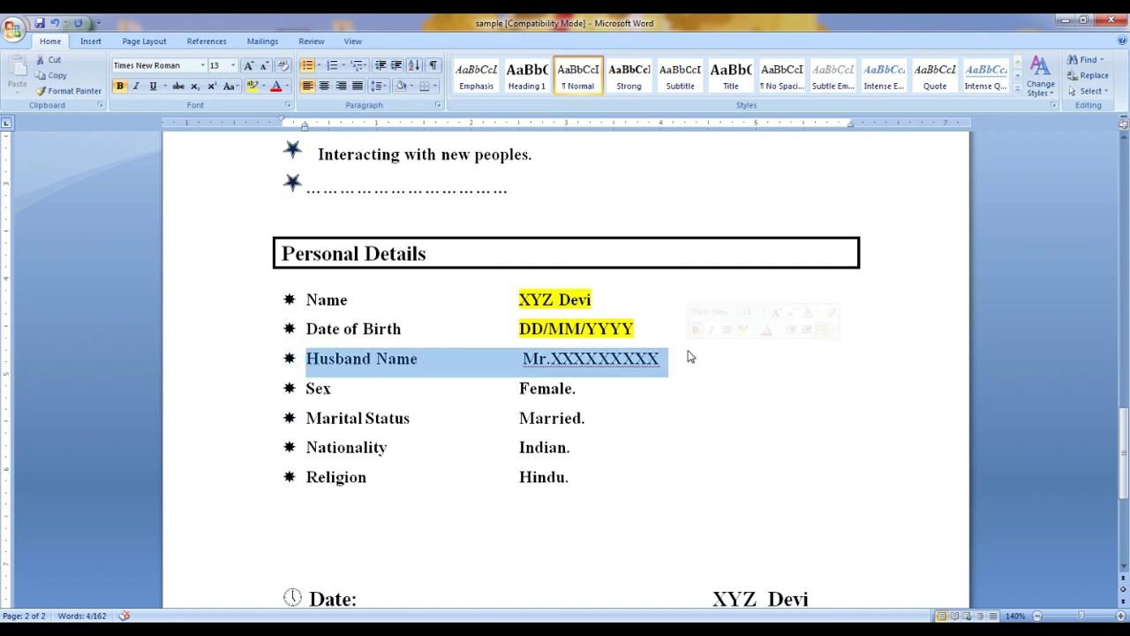
{"action": "left_click", "coordinate": [697, 405]}
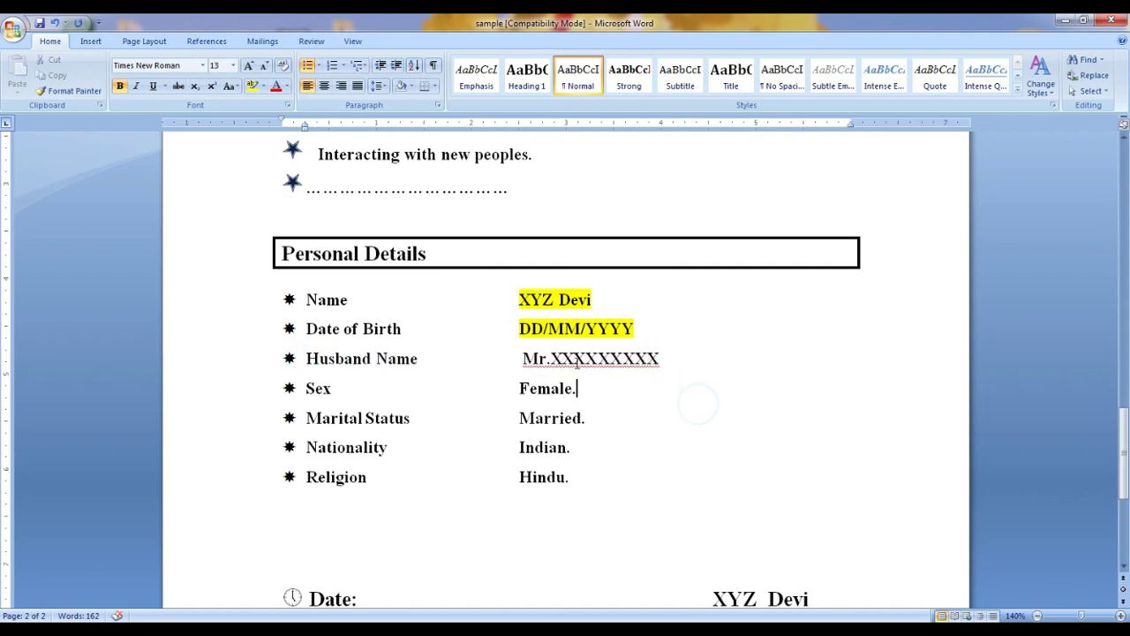
{"action": "left_click_drag", "start_coordinate": [519, 358], "coordinate": [661, 358]}
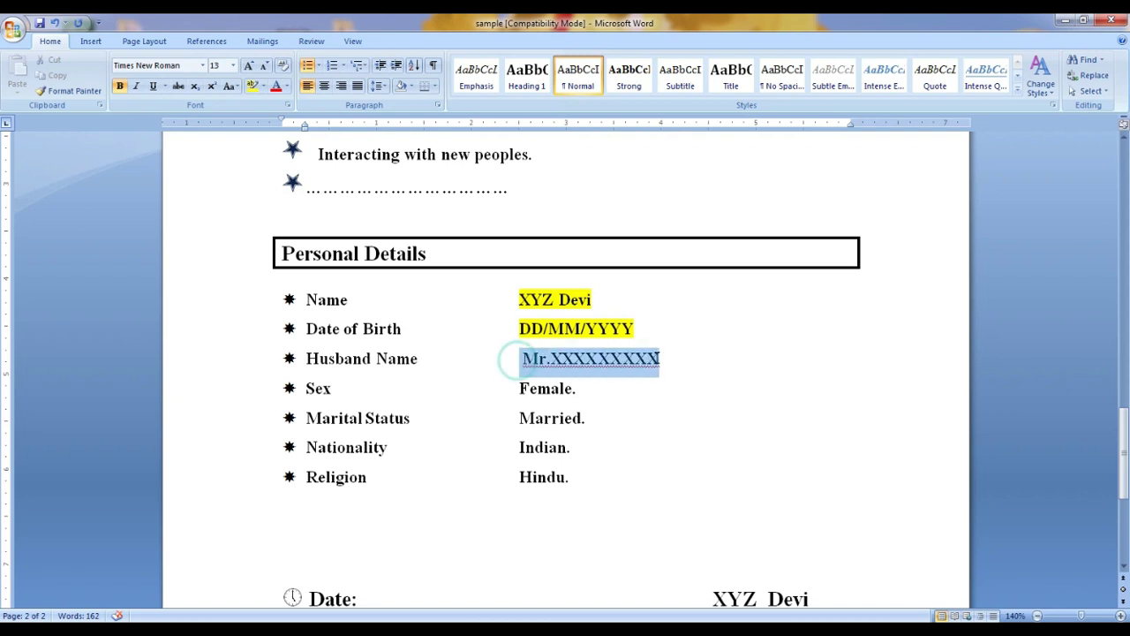
{"action": "left_click", "coordinate": [252, 85]}
{"action": "left_click_drag", "start_coordinate": [305, 358], "coordinate": [549, 358]}
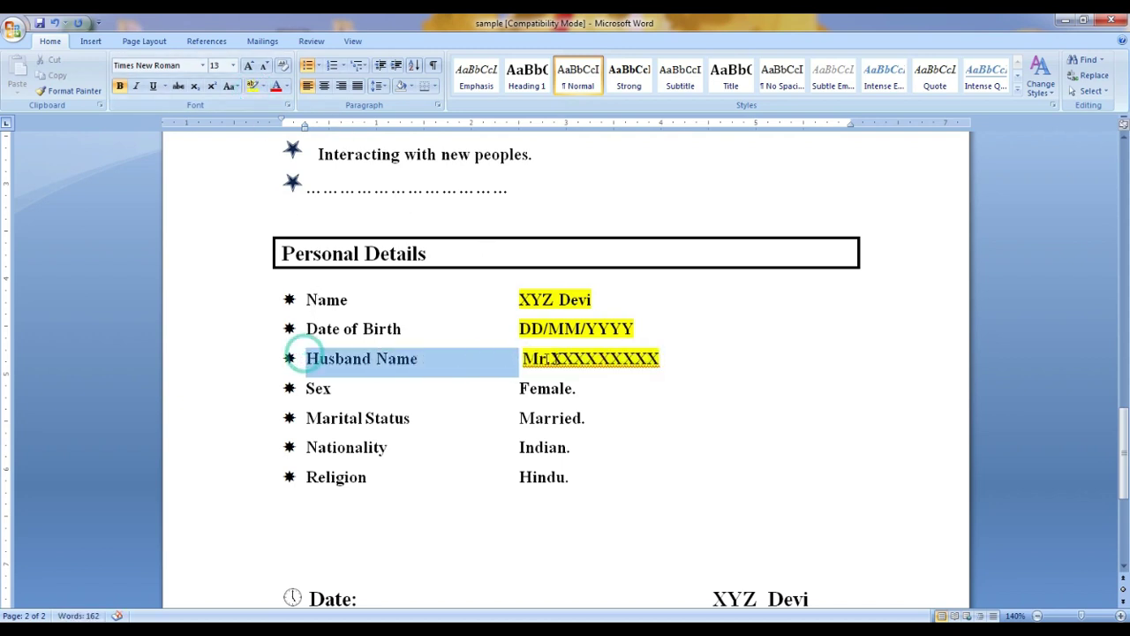
{"action": "left_click", "coordinate": [251, 86]}
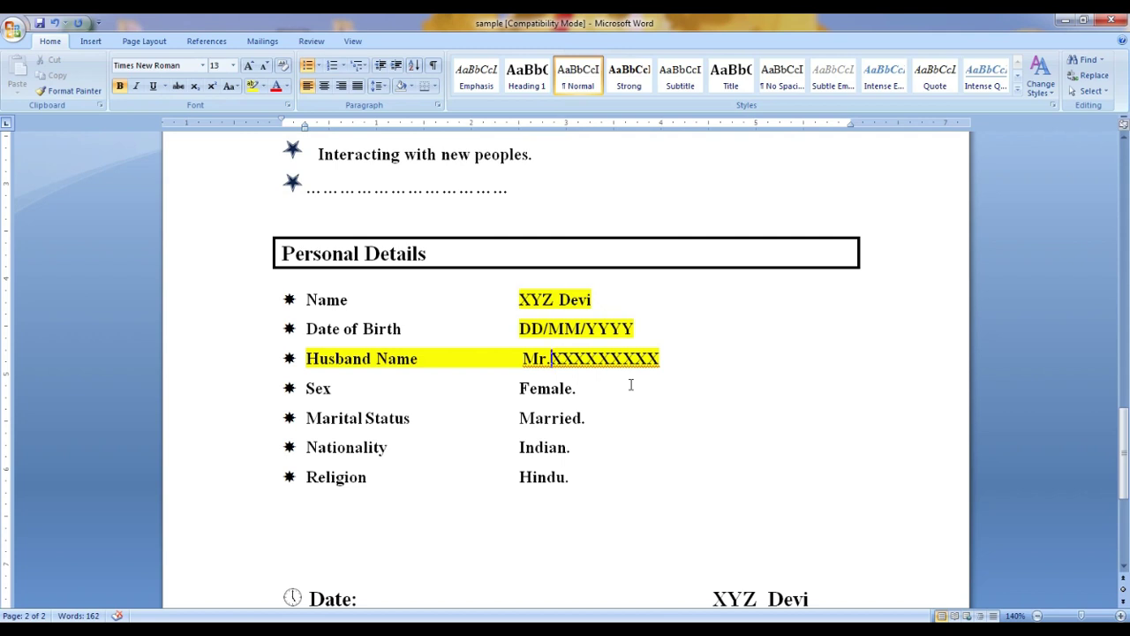
{"action": "left_click", "coordinate": [608, 362]}
Select the Female, Married and Hindu values in the personal details
{"action": "left_click", "coordinate": [520, 389]}
{"action": "left_click_drag", "start_coordinate": [520, 389], "coordinate": [572, 389]}
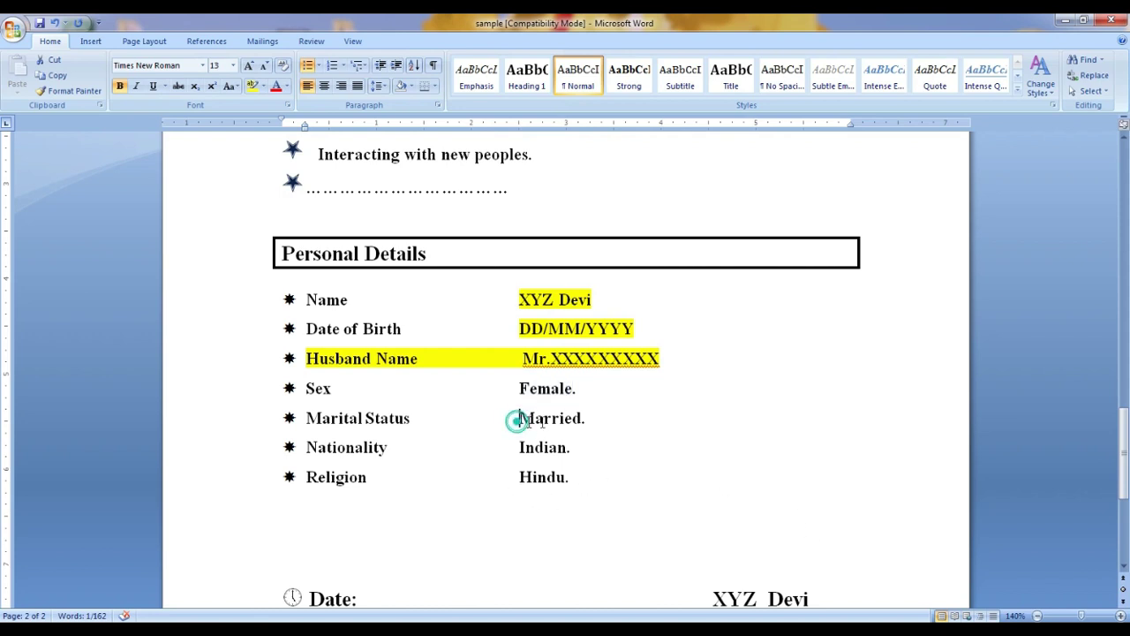
{"action": "left_click_drag", "start_coordinate": [520, 418], "coordinate": [583, 422]}
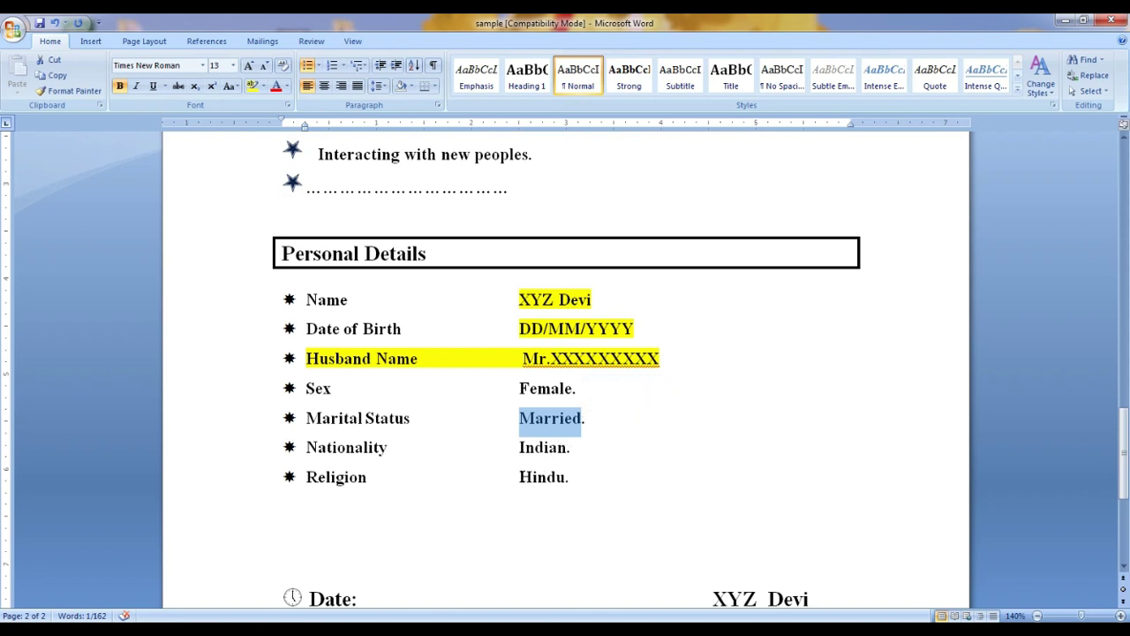
{"action": "left_click_drag", "start_coordinate": [520, 478], "coordinate": [601, 481]}
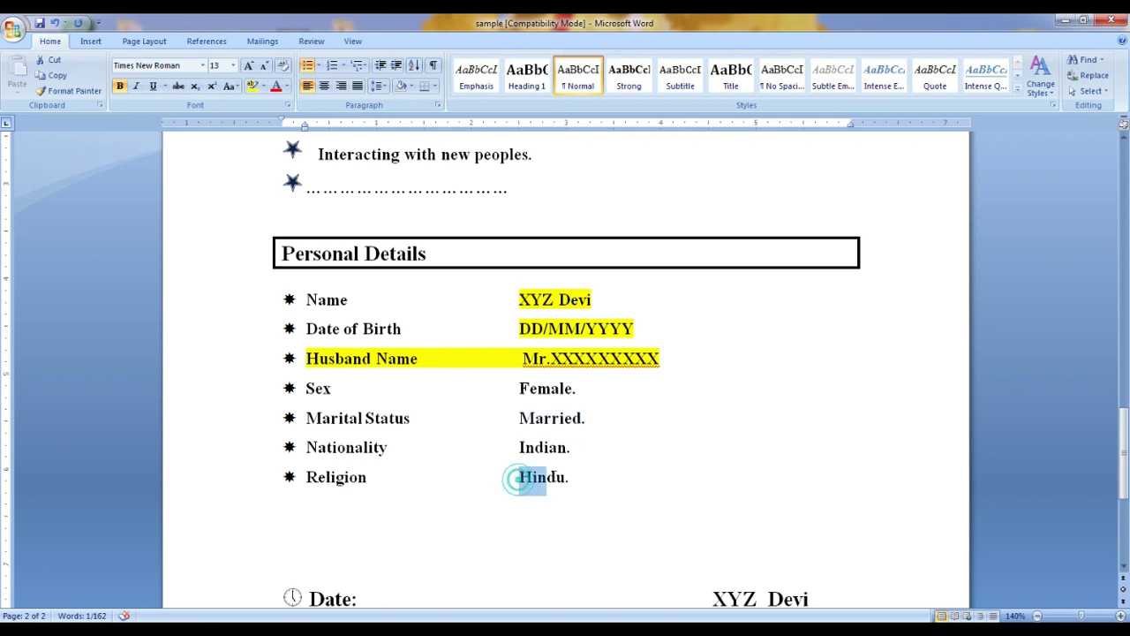
Highlight the XYZ Devi signature beside Date in yellow, undoing an over-wide Date-line highlight
{"action": "scroll", "coordinate": [550, 453], "scroll_direction": "down", "scroll_amount": 2}
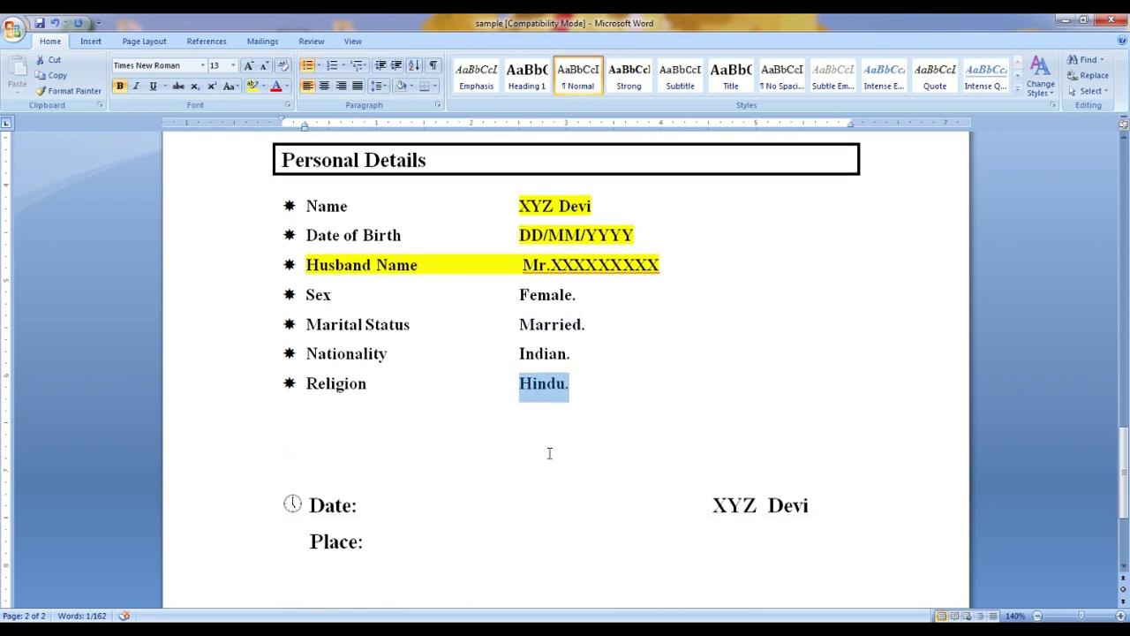
{"action": "scroll", "coordinate": [541, 415], "scroll_direction": "down", "scroll_amount": 2}
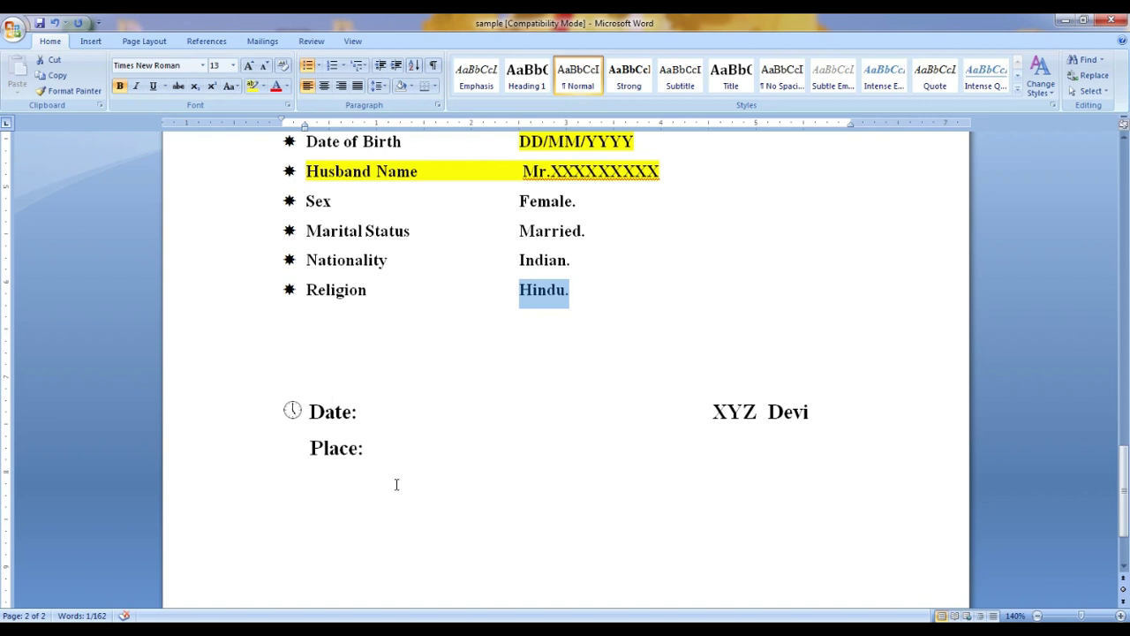
{"action": "triple_click", "coordinate": [706, 416]}
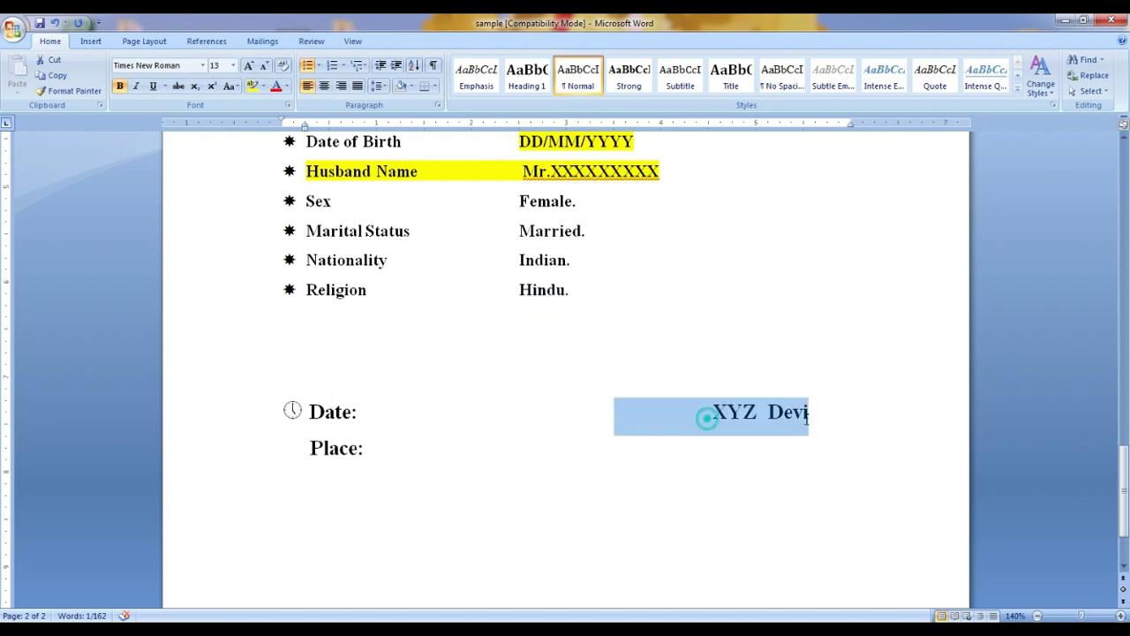
{"action": "left_click", "coordinate": [251, 86]}
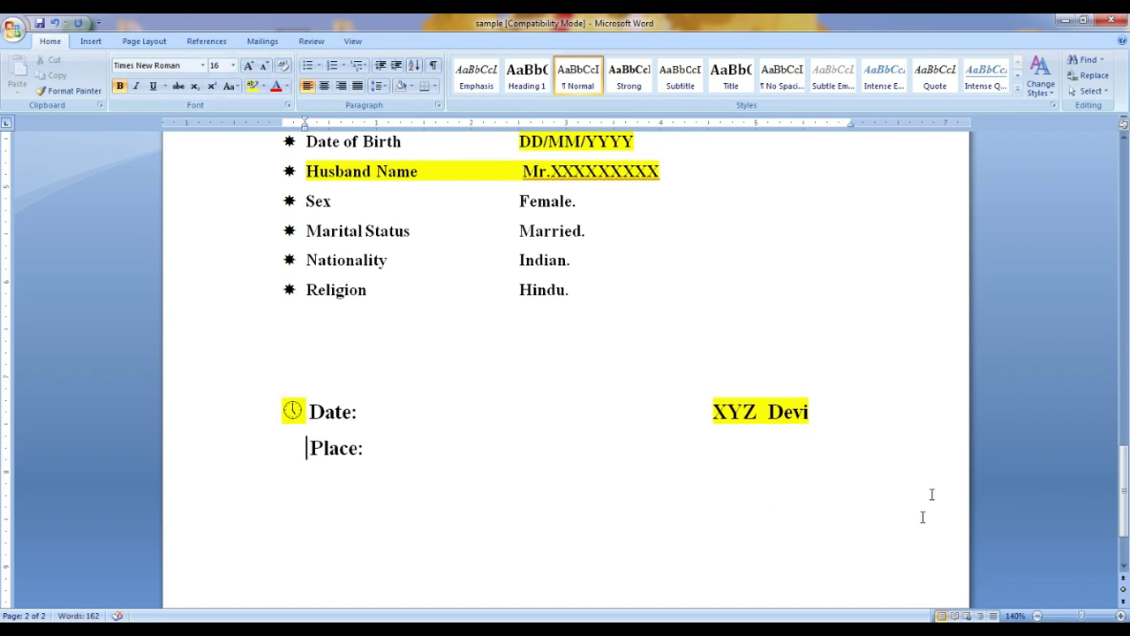
{"action": "key", "text": "ctrl+z"}
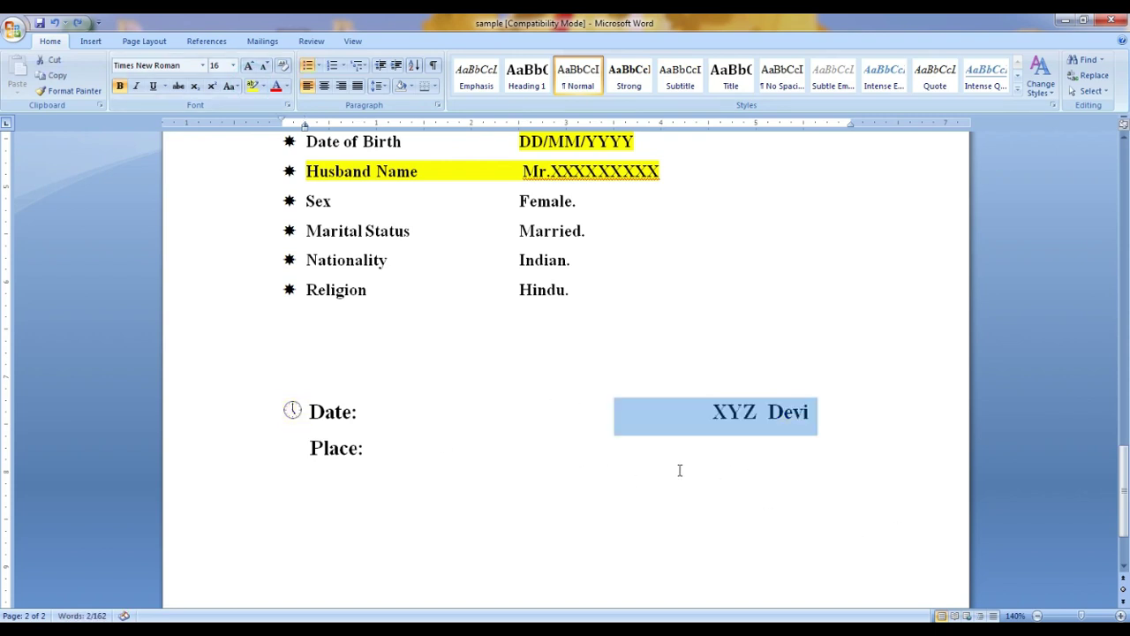
{"action": "left_click", "coordinate": [766, 454]}
{"action": "double_click", "coordinate": [715, 415]}
{"action": "left_click_drag", "start_coordinate": [715, 415], "coordinate": [805, 413]}
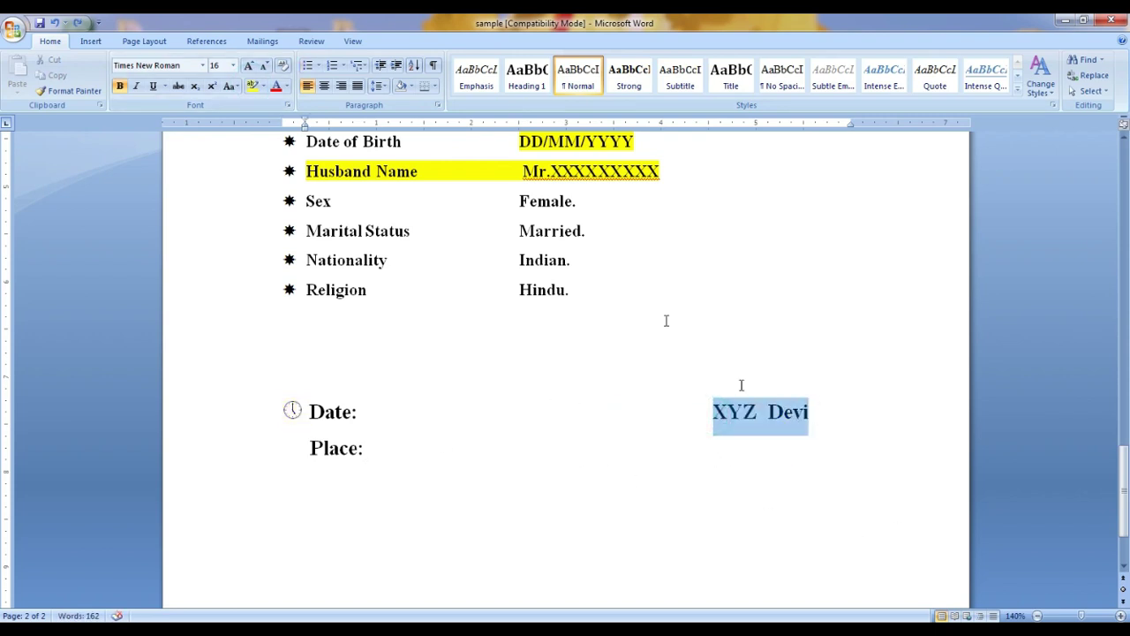
{"action": "left_click", "coordinate": [253, 86]}
{"action": "left_click", "coordinate": [753, 488]}
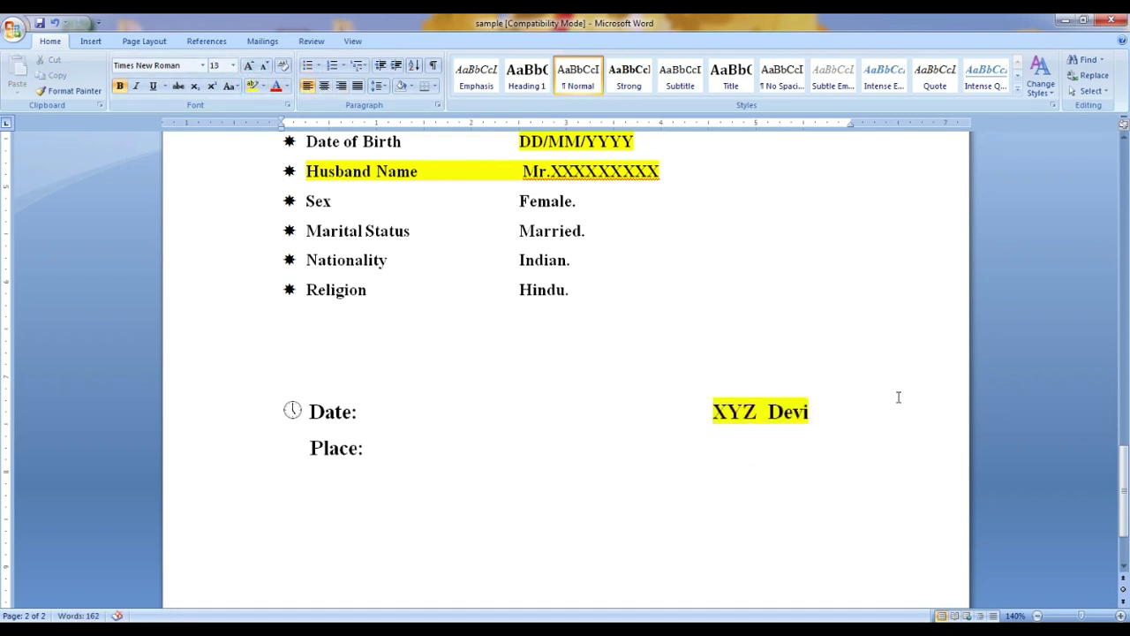
Give the words xyz and Mandi on the first Work Experience line yellow highlighting
{"action": "scroll", "coordinate": [855, 437], "scroll_direction": "up", "scroll_amount": 3}
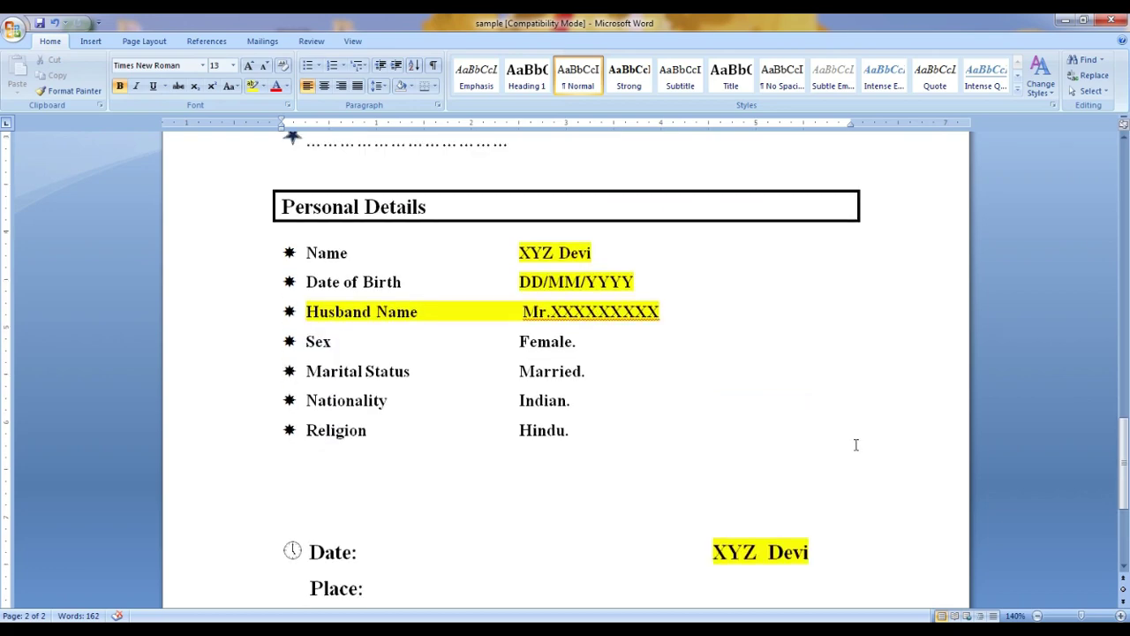
{"action": "scroll", "coordinate": [855, 437], "scroll_direction": "up", "scroll_amount": 3}
{"action": "scroll", "coordinate": [854, 438], "scroll_direction": "up", "scroll_amount": 5}
{"action": "scroll", "coordinate": [855, 442], "scroll_direction": "up", "scroll_amount": 5}
{"action": "scroll", "coordinate": [855, 444], "scroll_direction": "up", "scroll_amount": 5}
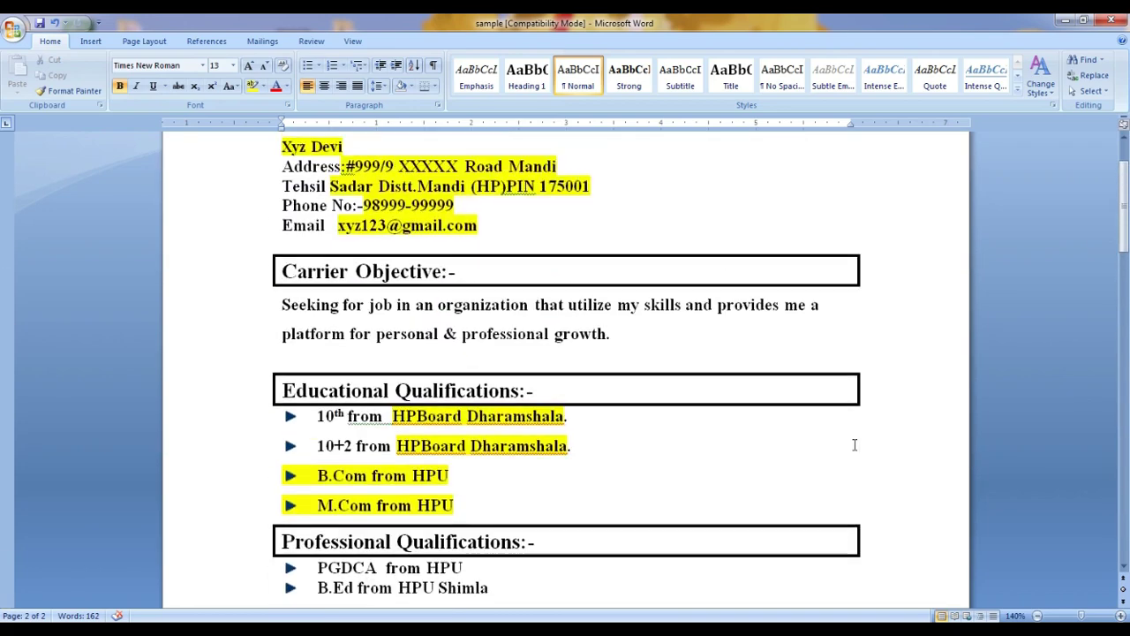
{"action": "scroll", "coordinate": [854, 444], "scroll_direction": "up", "scroll_amount": 2}
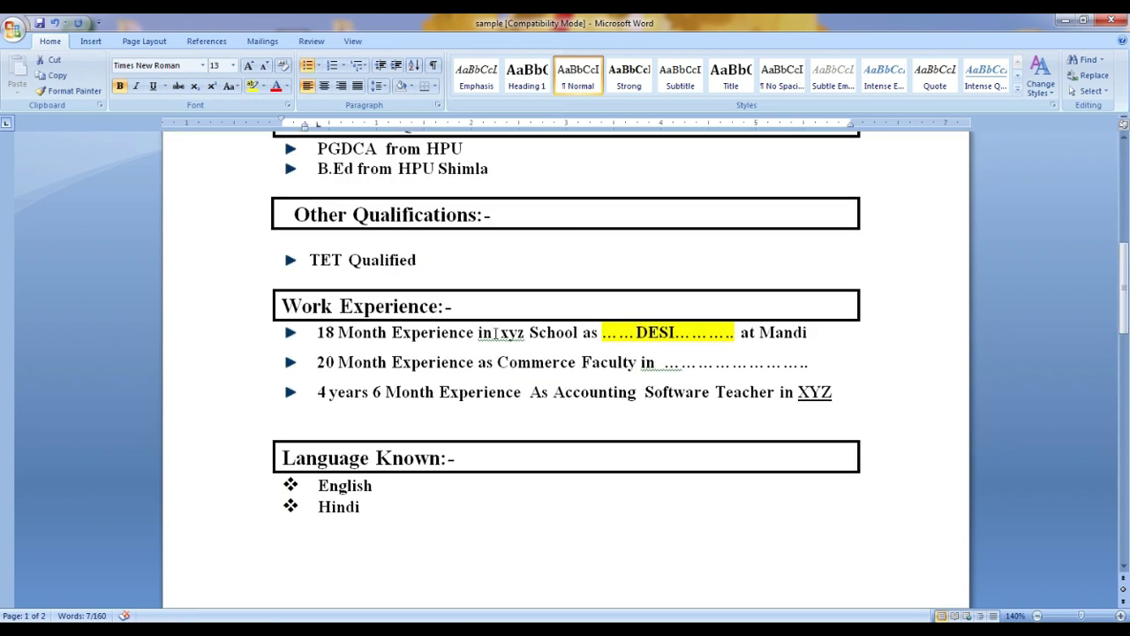
{"action": "left_click", "coordinate": [495, 332]}
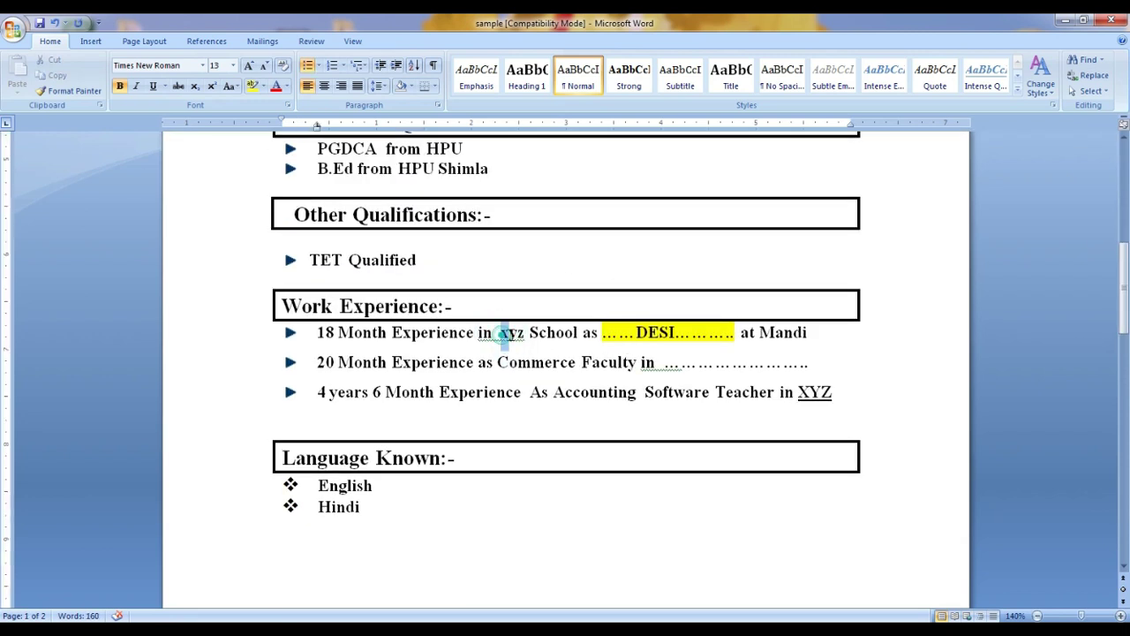
{"action": "double_click", "coordinate": [512, 332]}
{"action": "left_click", "coordinate": [252, 86]}
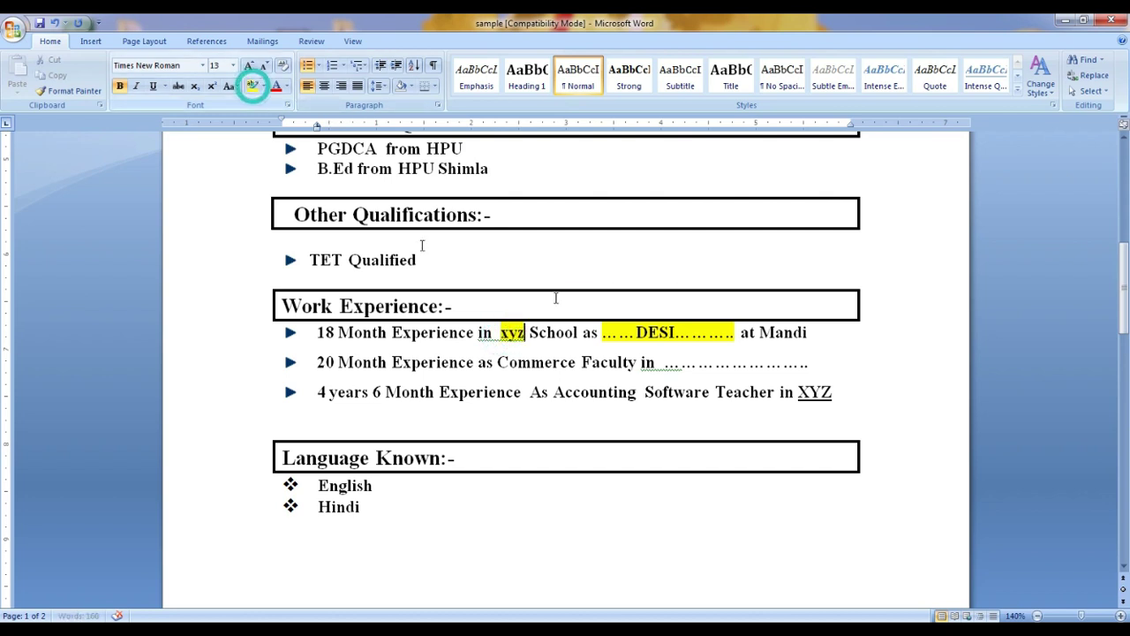
{"action": "left_click", "coordinate": [759, 332]}
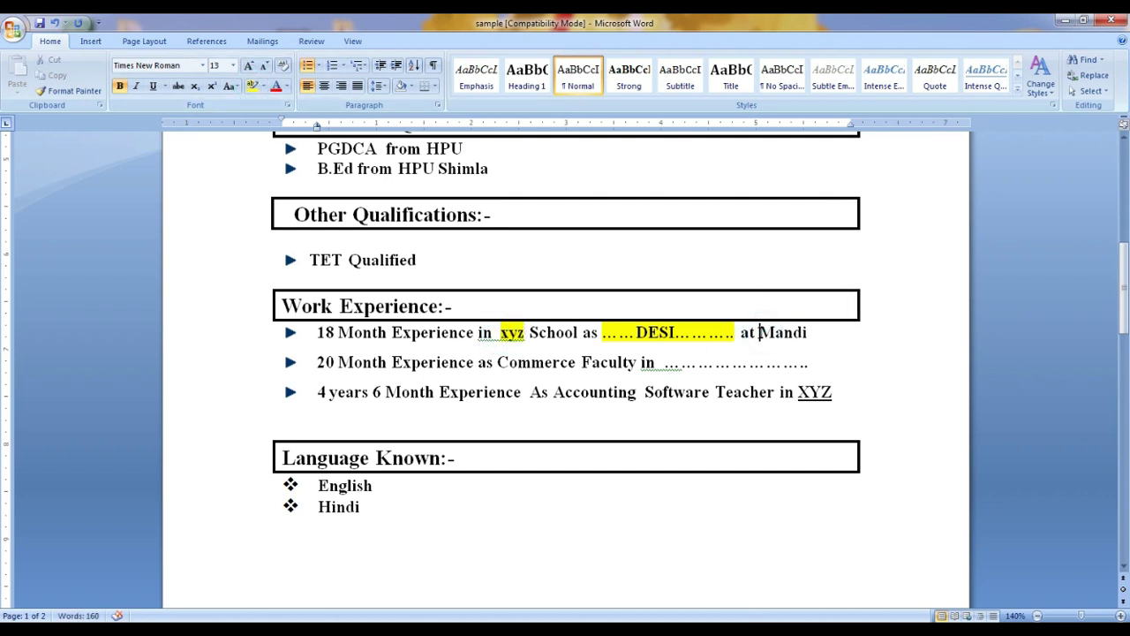
{"action": "double_click", "coordinate": [768, 332]}
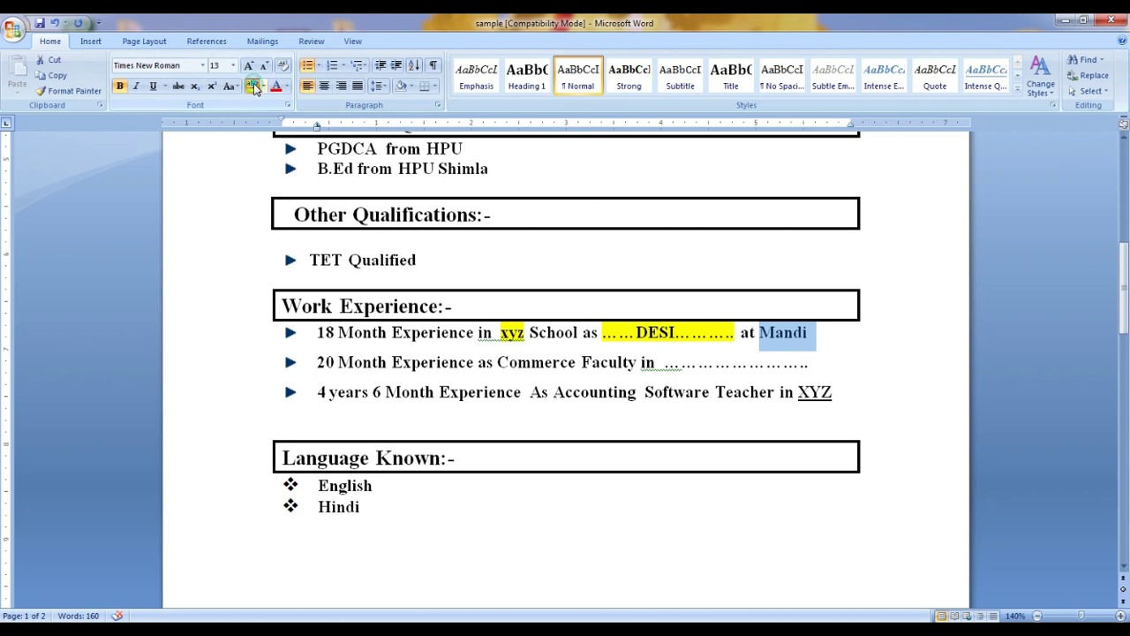
{"action": "left_click", "coordinate": [253, 88]}
{"action": "left_click", "coordinate": [318, 362]}
{"action": "scroll", "coordinate": [519, 391], "scroll_direction": "up", "scroll_amount": 1}
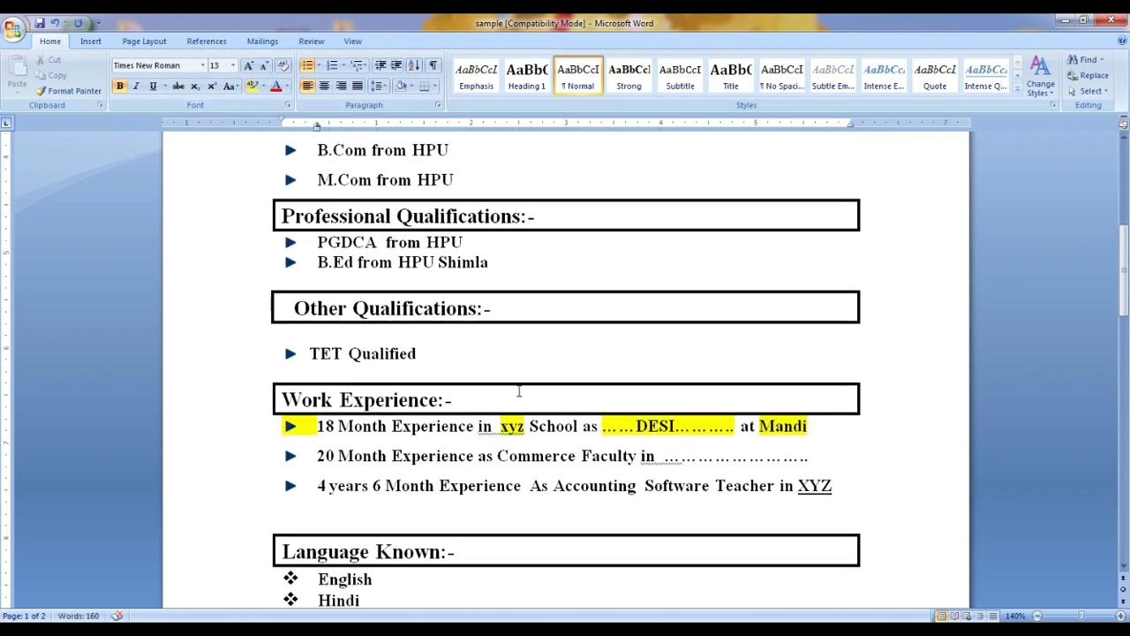
{"action": "scroll", "coordinate": [377, 392], "scroll_direction": "up", "scroll_amount": 2}
{"action": "scroll", "coordinate": [351, 281], "scroll_direction": "up", "scroll_amount": 1}
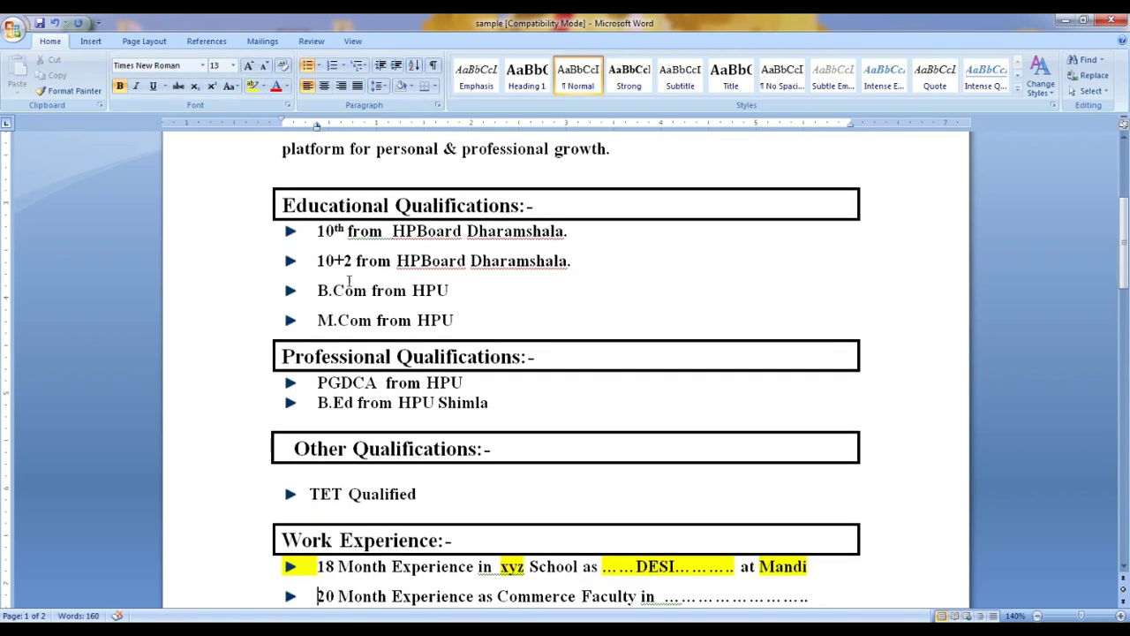
{"action": "scroll", "coordinate": [350, 281], "scroll_direction": "up", "scroll_amount": 3}
{"action": "scroll", "coordinate": [357, 344], "scroll_direction": "up", "scroll_amount": 3}
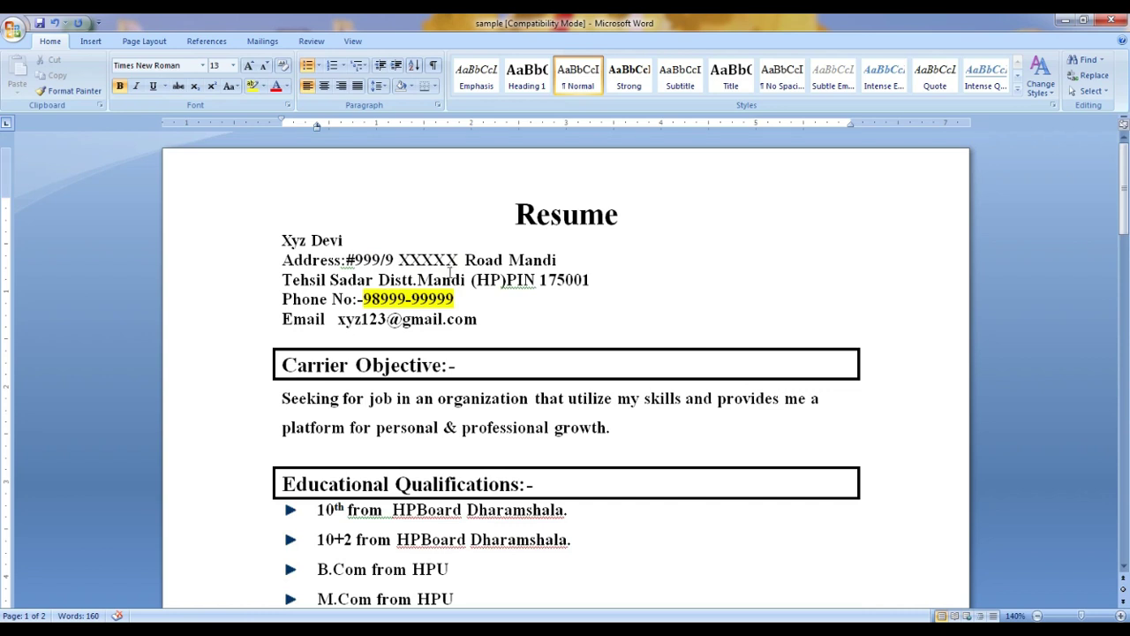
Highlight the Address line text and the email address in yellow
{"action": "left_click_drag", "start_coordinate": [399, 259], "coordinate": [457, 260]}
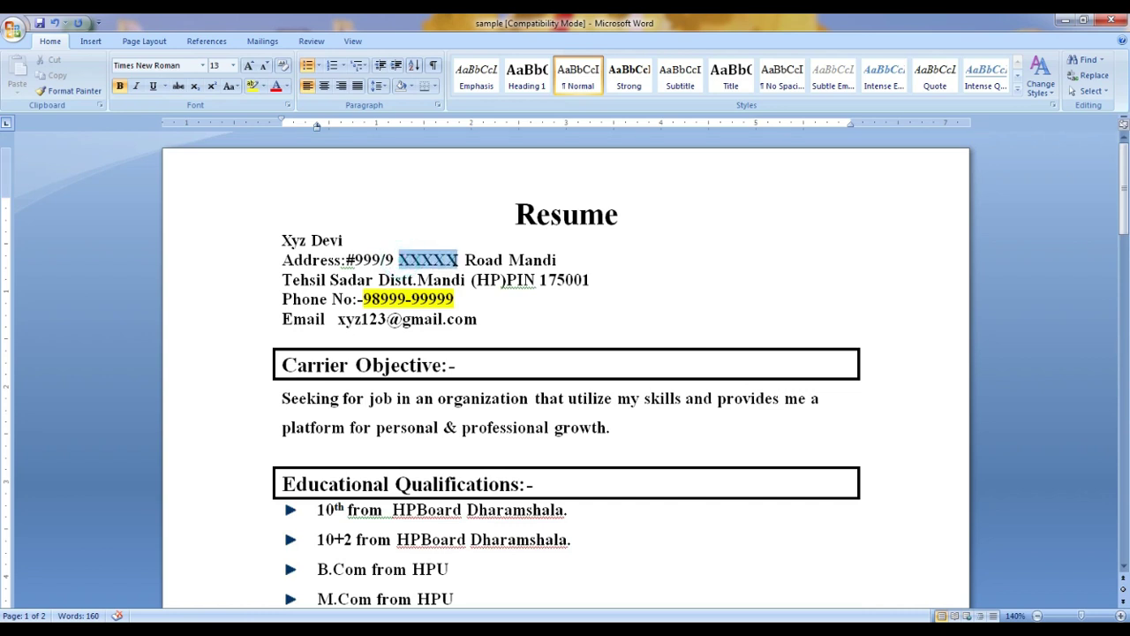
{"action": "left_click", "coordinate": [378, 277]}
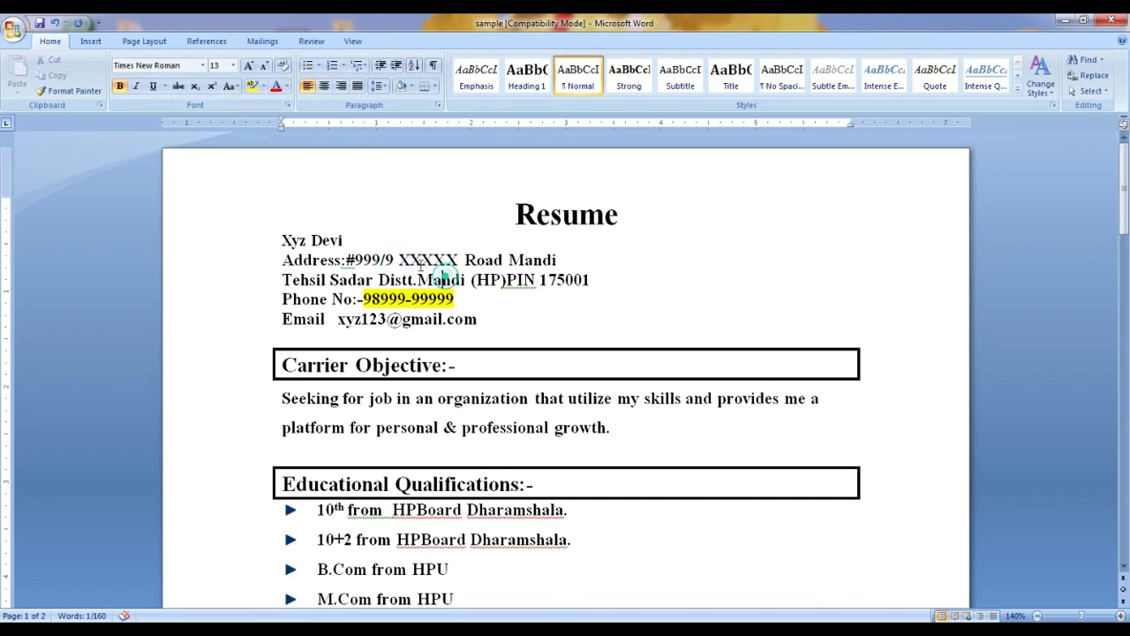
{"action": "left_click_drag", "start_coordinate": [345, 260], "coordinate": [566, 260]}
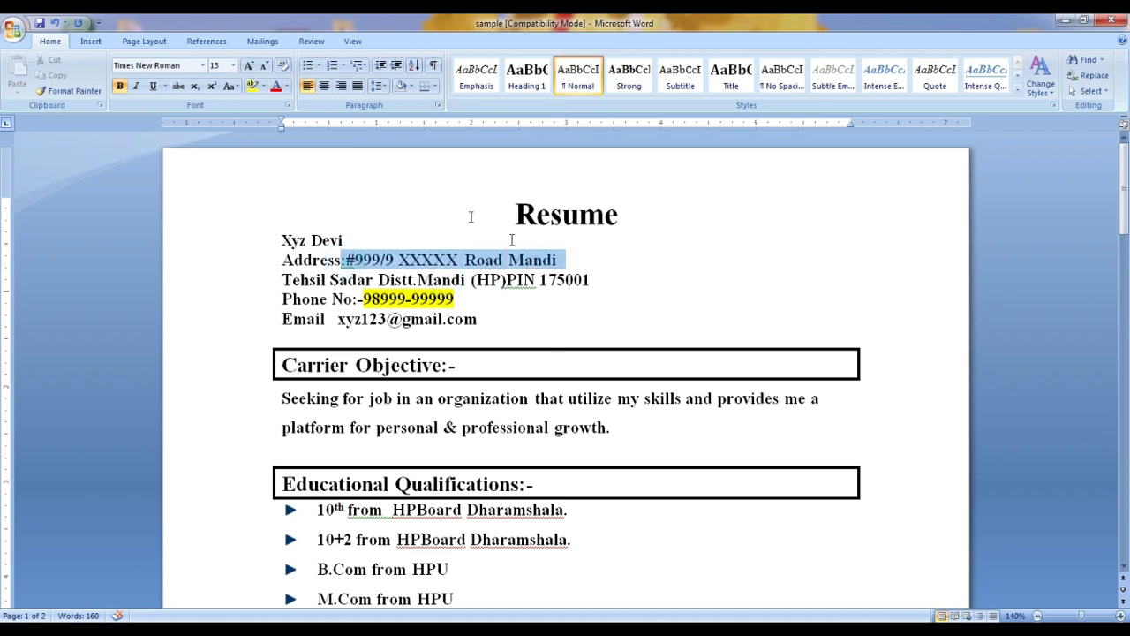
{"action": "left_click", "coordinate": [252, 86]}
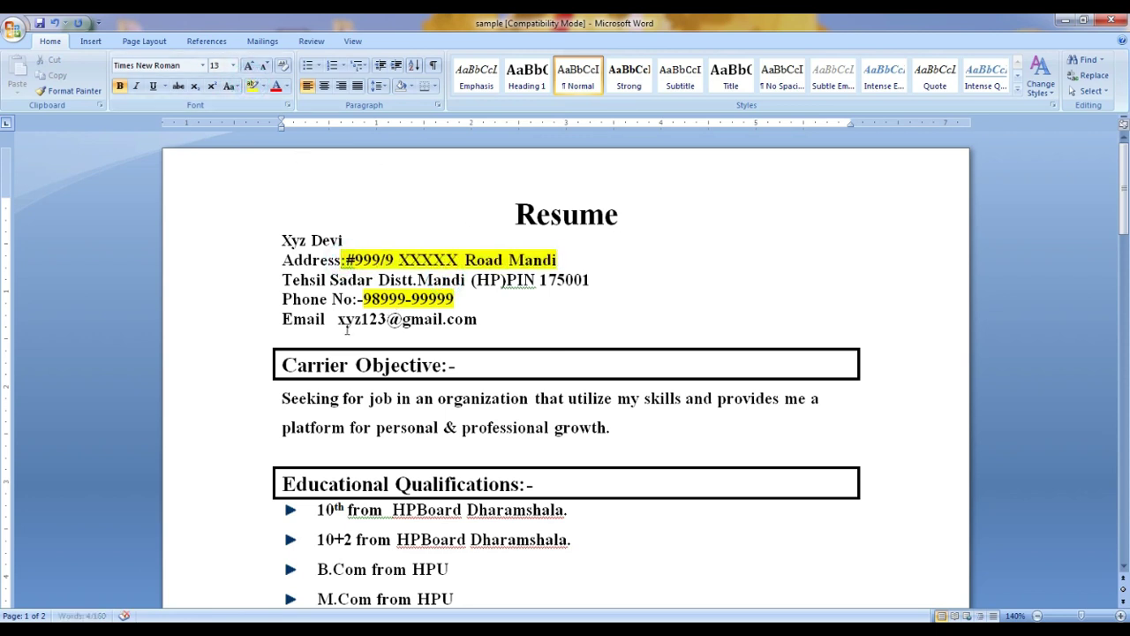
{"action": "left_click_drag", "start_coordinate": [338, 320], "coordinate": [481, 322]}
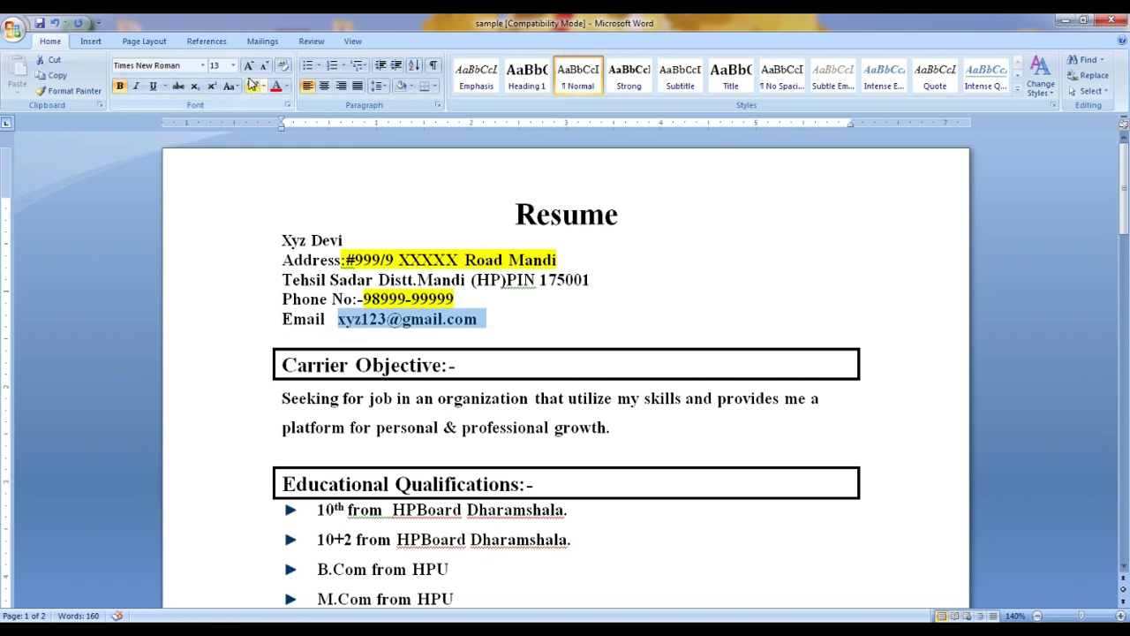
{"action": "left_click", "coordinate": [252, 85]}
{"action": "left_click", "coordinate": [386, 279]}
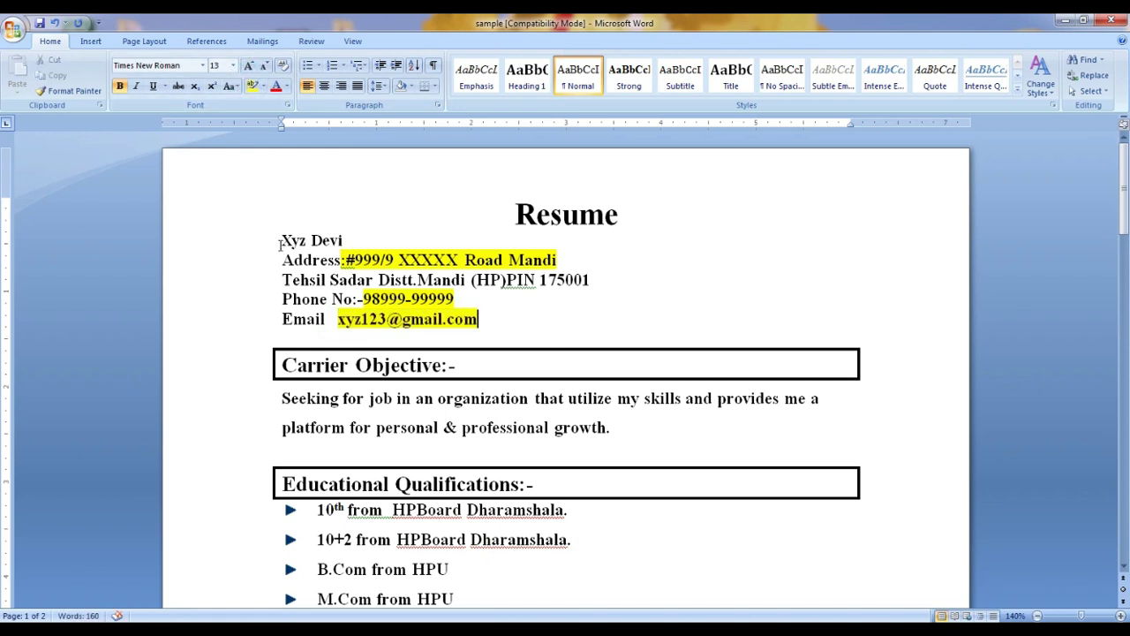
Highlight the name line and the district and PIN text in yellow
{"action": "left_click_drag", "start_coordinate": [280, 240], "coordinate": [351, 240]}
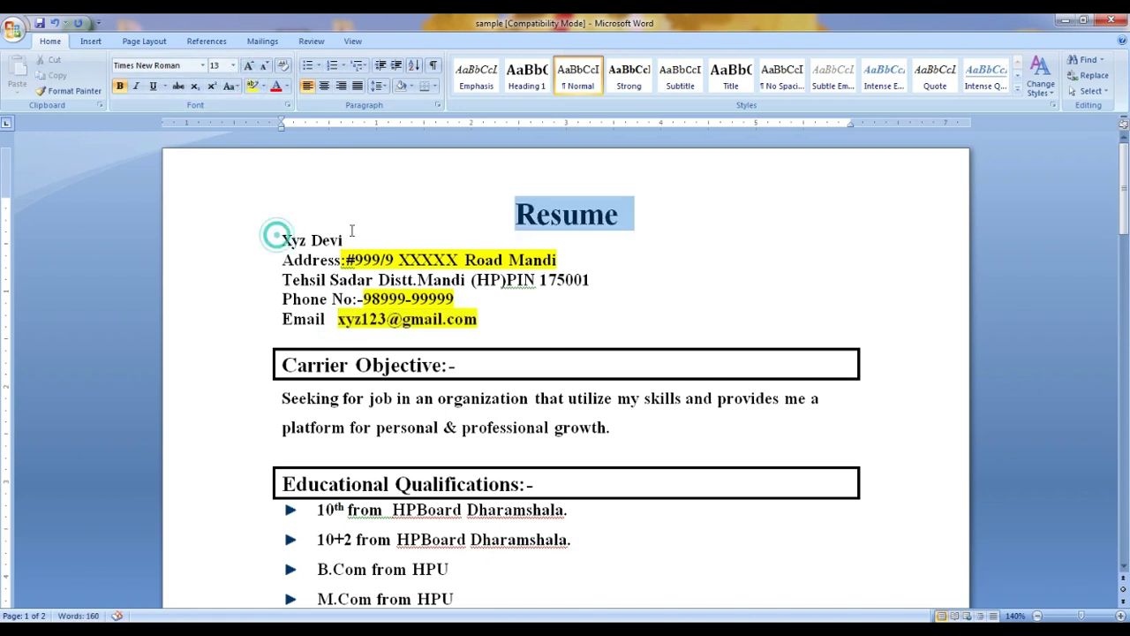
{"action": "left_click", "coordinate": [252, 85]}
{"action": "left_click", "coordinate": [328, 304]}
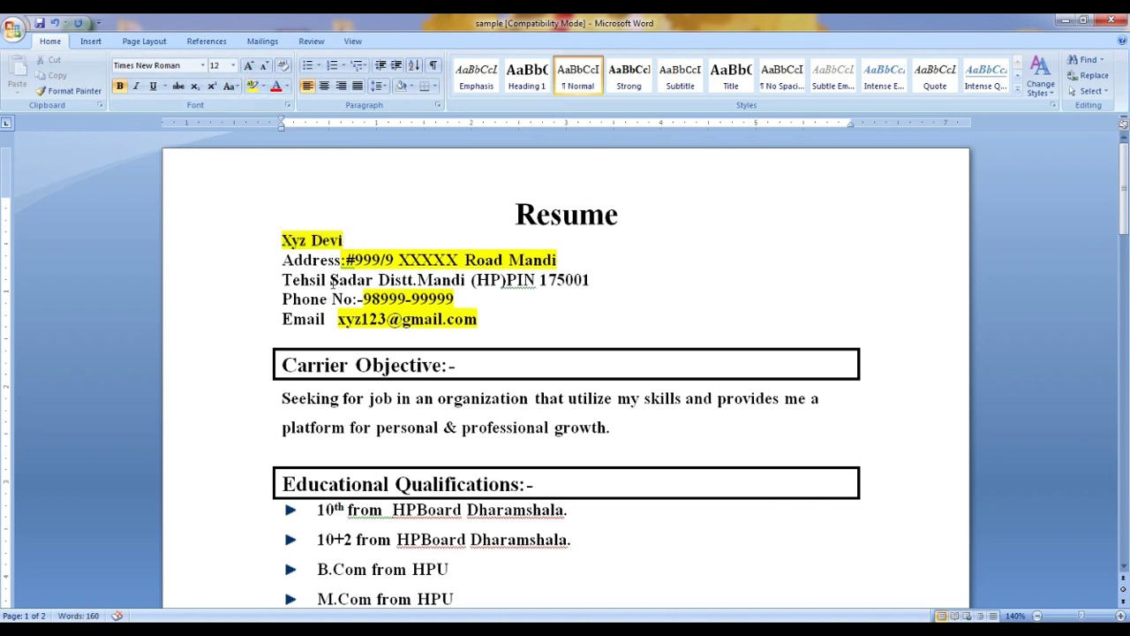
{"action": "left_click_drag", "start_coordinate": [330, 279], "coordinate": [590, 279]}
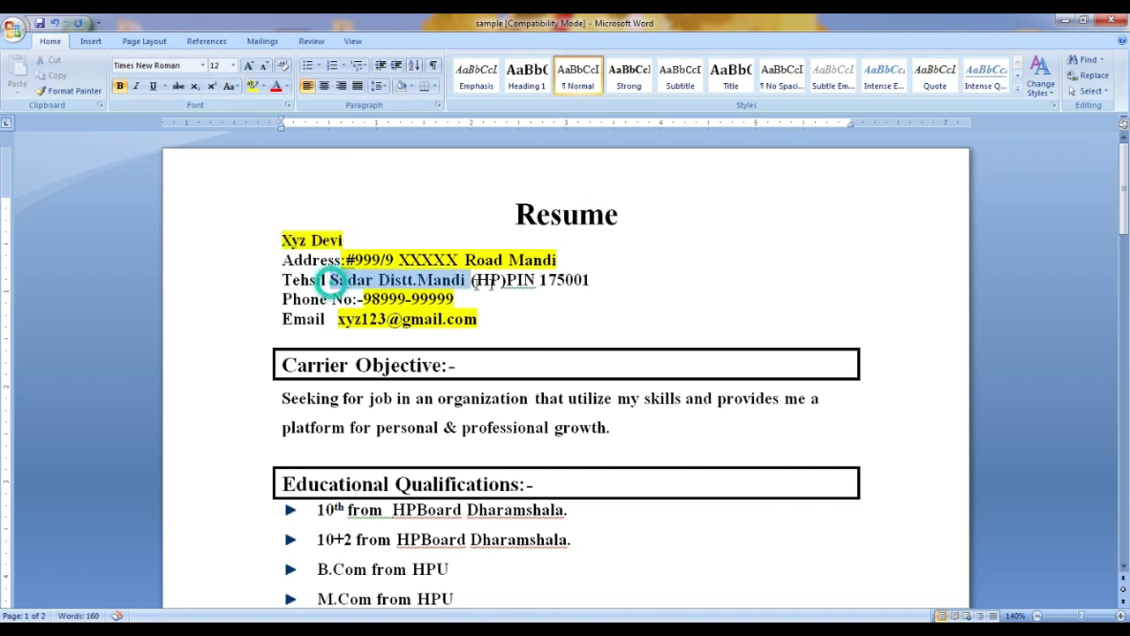
{"action": "left_click", "coordinate": [252, 87]}
{"action": "left_click", "coordinate": [303, 328]}
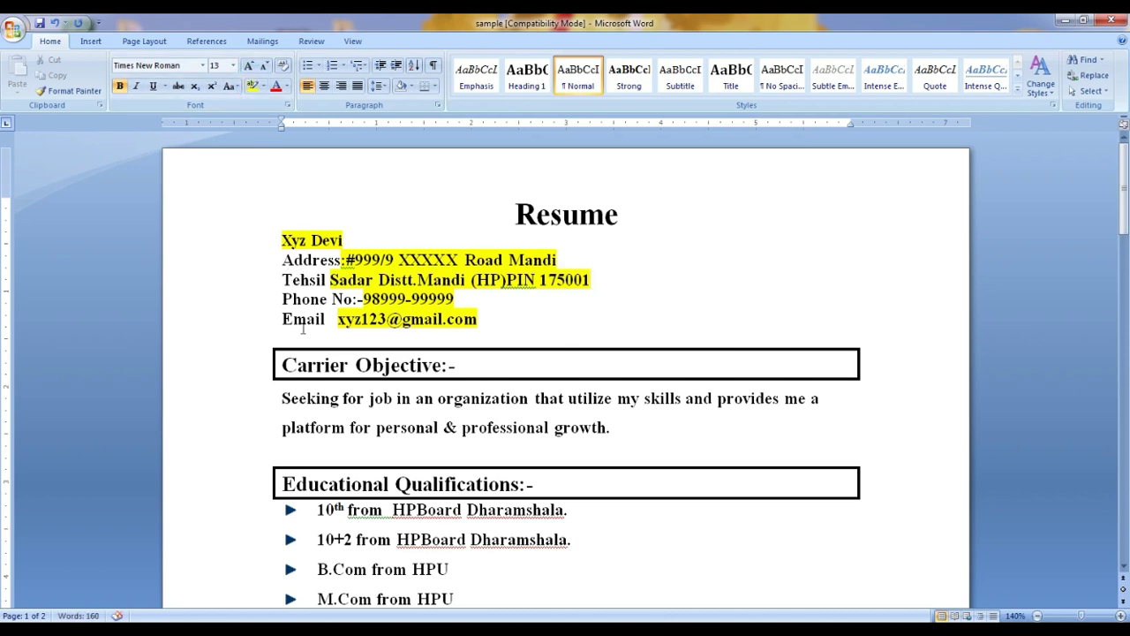
{"action": "scroll", "coordinate": [329, 358], "scroll_direction": "down", "scroll_amount": 2}
{"action": "scroll", "coordinate": [331, 357], "scroll_direction": "down", "scroll_amount": 4}
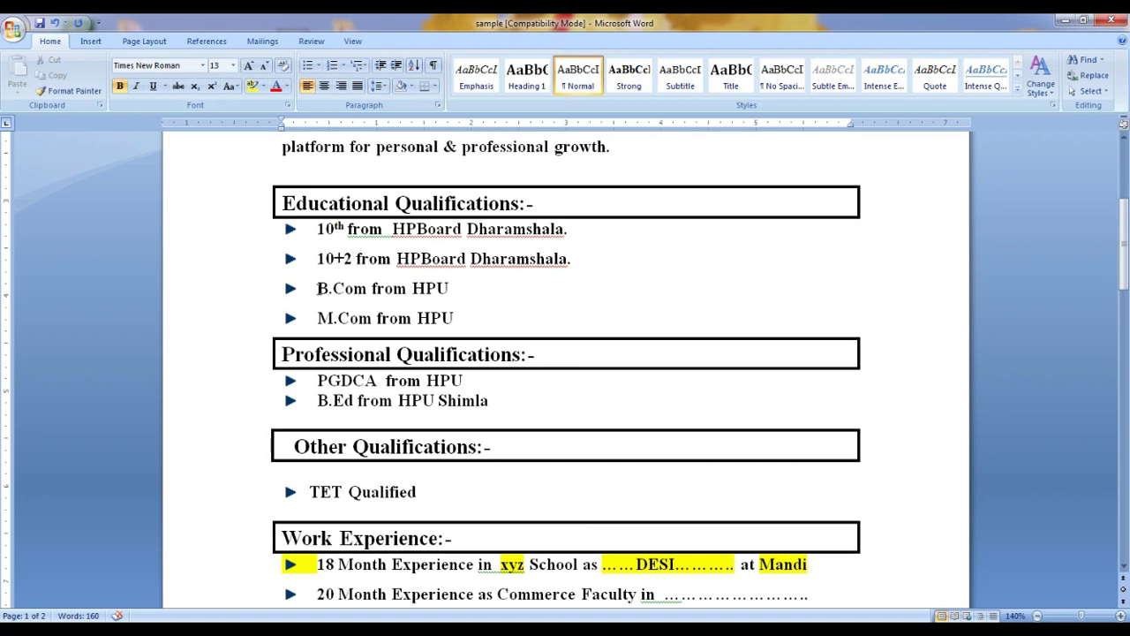
Highlight the B.Com and M.Com lines, then HPBoard Dharamshala on the 10+2 and 10th lines
{"action": "left_click_drag", "start_coordinate": [317, 287], "coordinate": [283, 348]}
{"action": "left_click", "coordinate": [252, 87]}
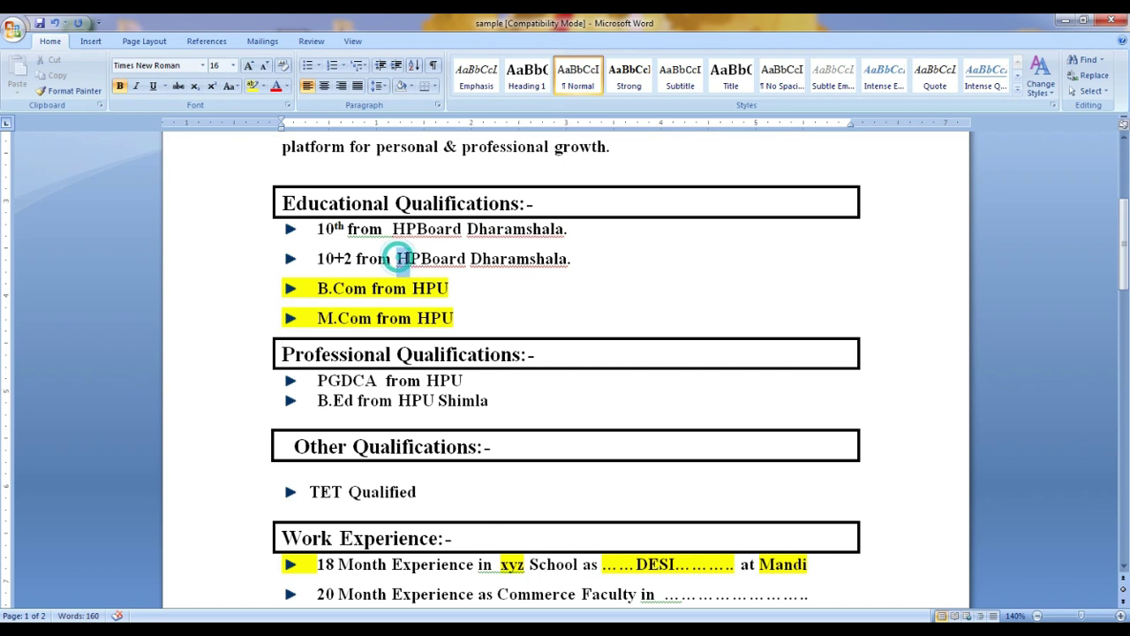
{"action": "double_click", "coordinate": [397, 258]}
{"action": "left_click_drag", "start_coordinate": [514, 256], "coordinate": [568, 259]}
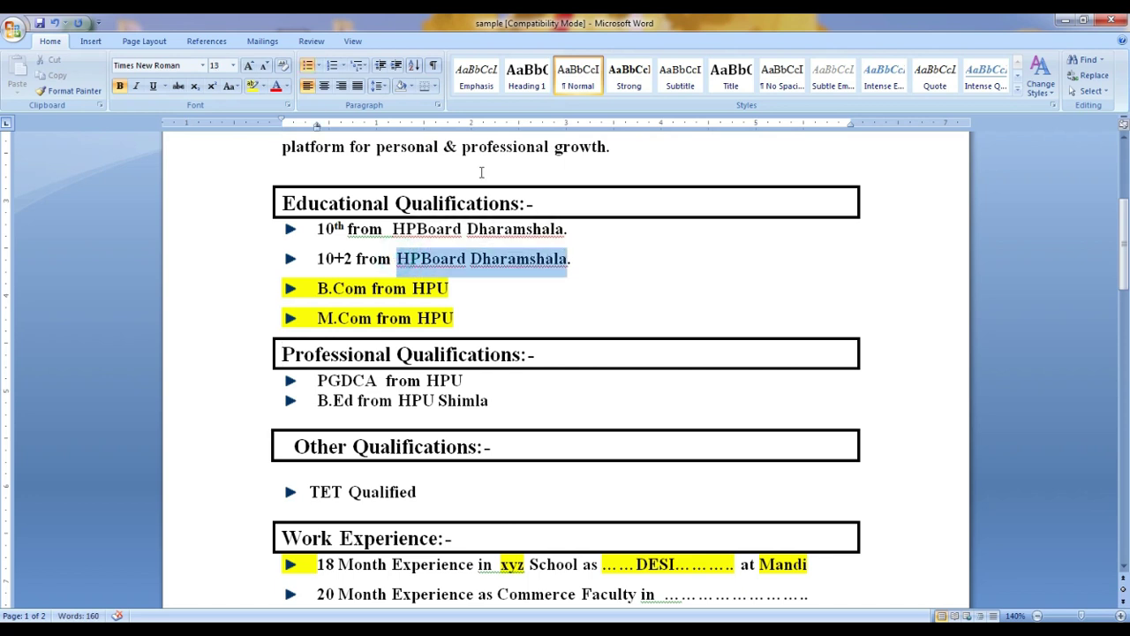
{"action": "left_click", "coordinate": [253, 87]}
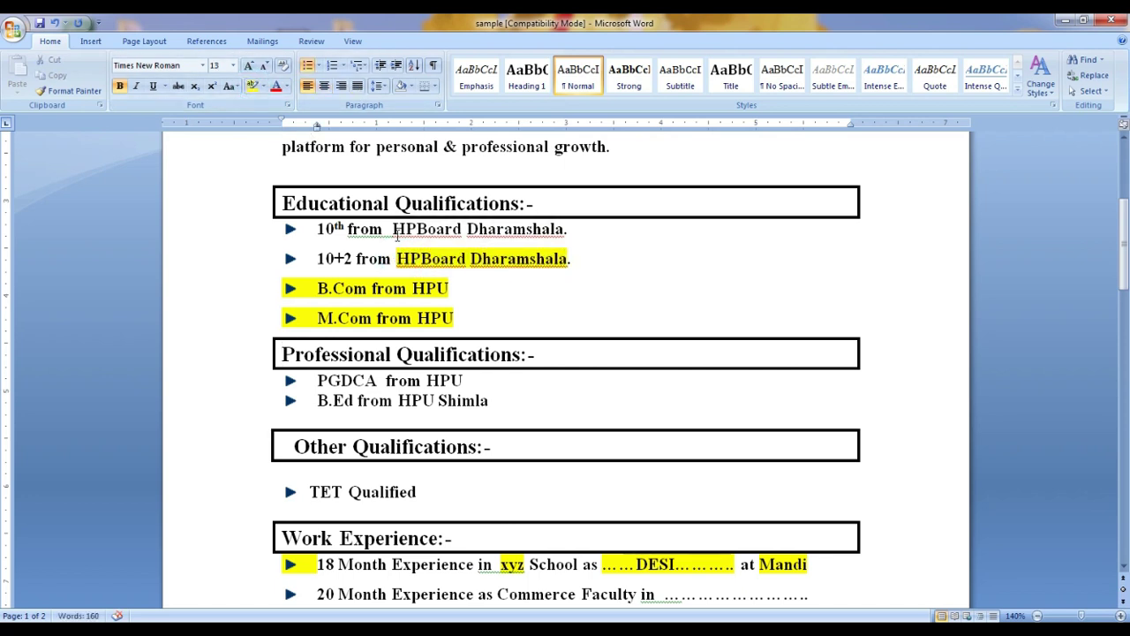
{"action": "left_click_drag", "start_coordinate": [393, 229], "coordinate": [565, 230]}
{"action": "left_click", "coordinate": [253, 87]}
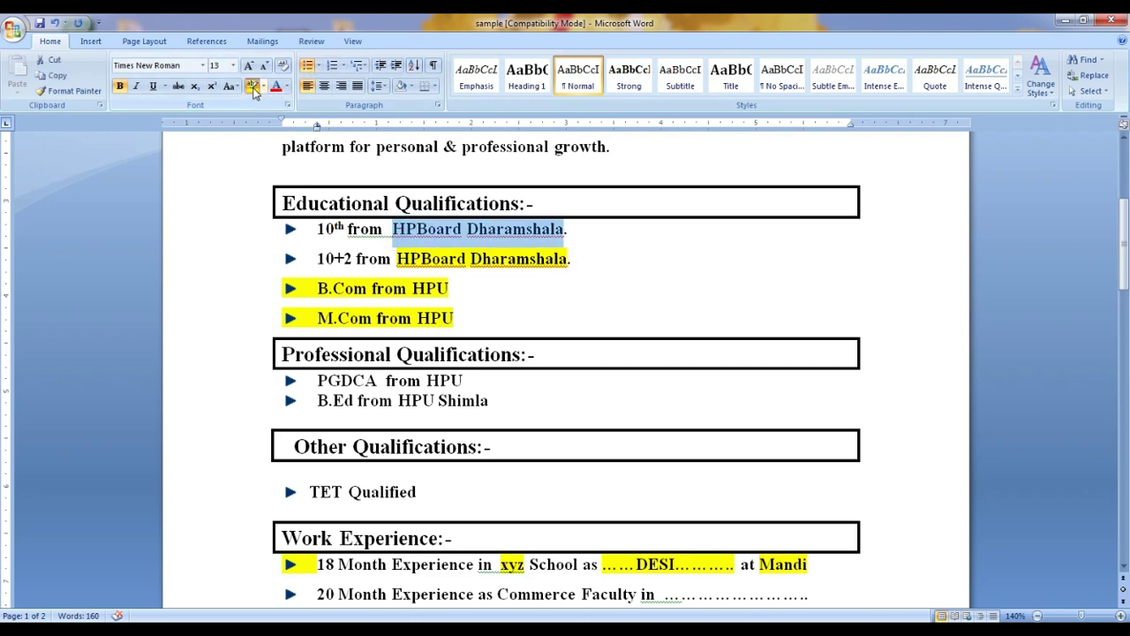
Scroll through the resume to review the highlighting and return to the top
{"action": "scroll", "coordinate": [362, 336], "scroll_direction": "down", "scroll_amount": 4}
{"action": "scroll", "coordinate": [362, 335], "scroll_direction": "down", "scroll_amount": 3}
{"action": "scroll", "coordinate": [369, 342], "scroll_direction": "down", "scroll_amount": 2}
{"action": "scroll", "coordinate": [369, 343], "scroll_direction": "up", "scroll_amount": 10}
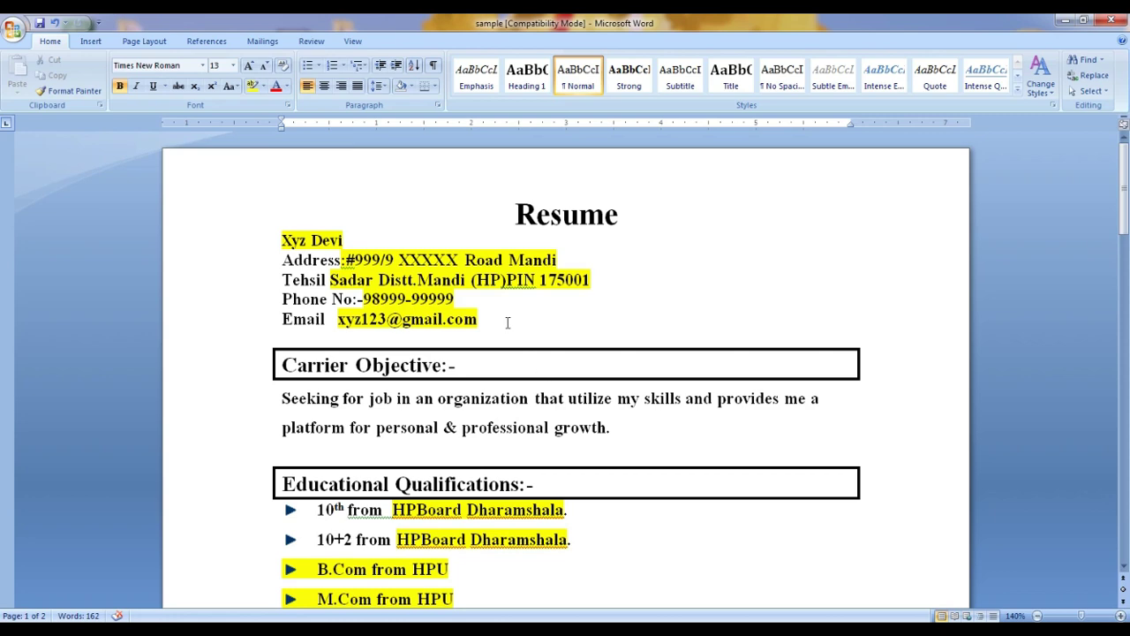
{"action": "scroll", "coordinate": [497, 383], "scroll_direction": "down", "scroll_amount": 3}
{"action": "scroll", "coordinate": [497, 391], "scroll_direction": "down", "scroll_amount": 1}
{"action": "scroll", "coordinate": [495, 396], "scroll_direction": "down", "scroll_amount": 3}
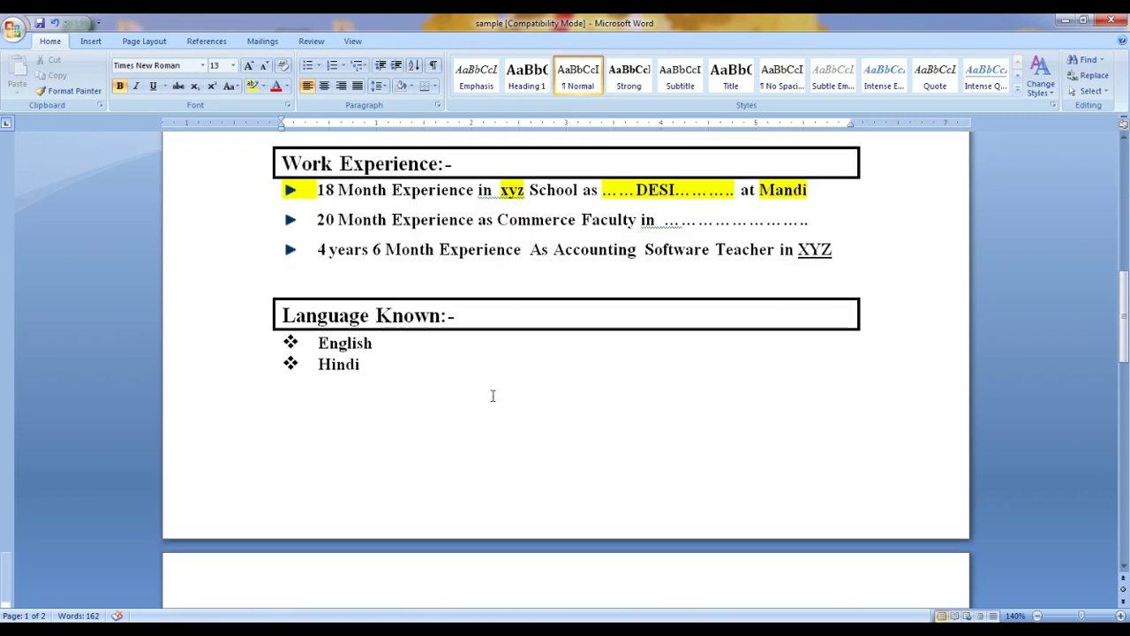
{"action": "scroll", "coordinate": [489, 401], "scroll_direction": "down", "scroll_amount": 4}
{"action": "scroll", "coordinate": [489, 402], "scroll_direction": "down", "scroll_amount": 2}
{"action": "scroll", "coordinate": [489, 404], "scroll_direction": "down", "scroll_amount": 4}
{"action": "scroll", "coordinate": [489, 404], "scroll_direction": "up", "scroll_amount": 4}
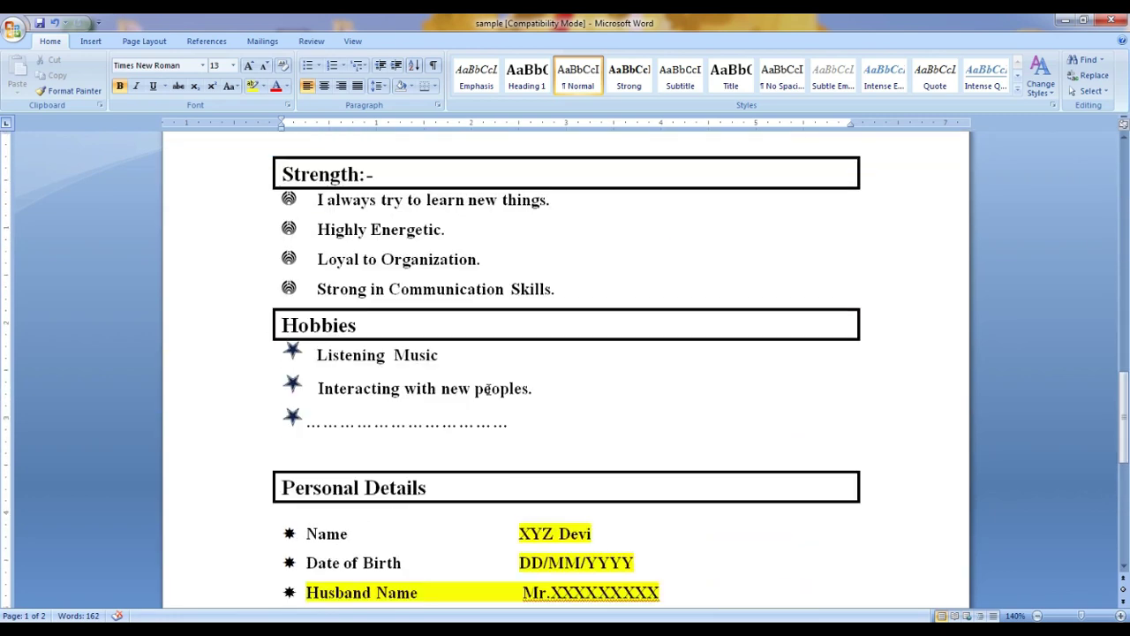
{"action": "scroll", "coordinate": [487, 386], "scroll_direction": "up", "scroll_amount": 3}
{"action": "scroll", "coordinate": [488, 386], "scroll_direction": "up", "scroll_amount": 4}
{"action": "scroll", "coordinate": [487, 381], "scroll_direction": "up", "scroll_amount": 4}
{"action": "scroll", "coordinate": [487, 377], "scroll_direction": "up", "scroll_amount": 2}
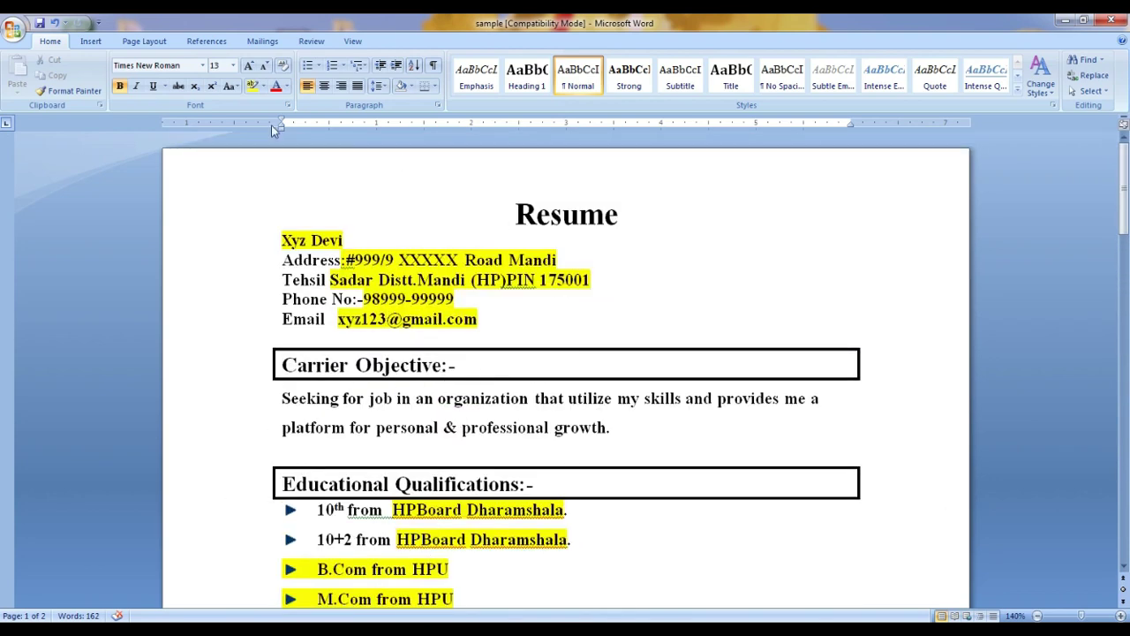
Draw a square rectangle at the page's top right and add the text PHOTO inside it
{"action": "left_click", "coordinate": [96, 42]}
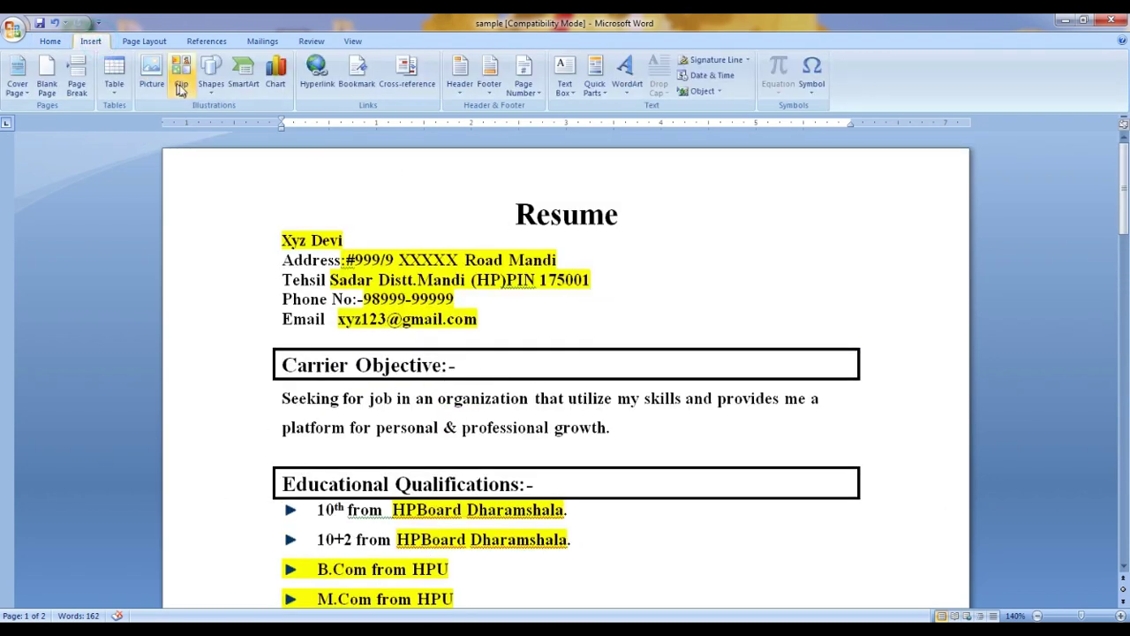
{"action": "left_click", "coordinate": [209, 88]}
{"action": "left_click", "coordinate": [247, 123]}
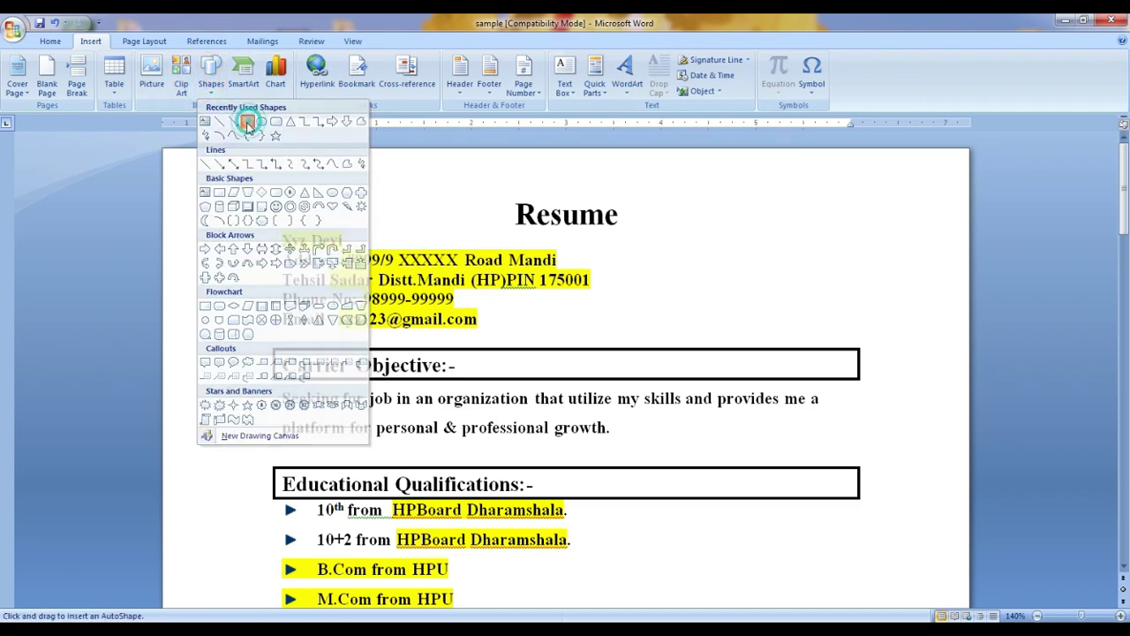
{"action": "left_click_drag", "start_coordinate": [740, 177], "coordinate": [863, 301]}
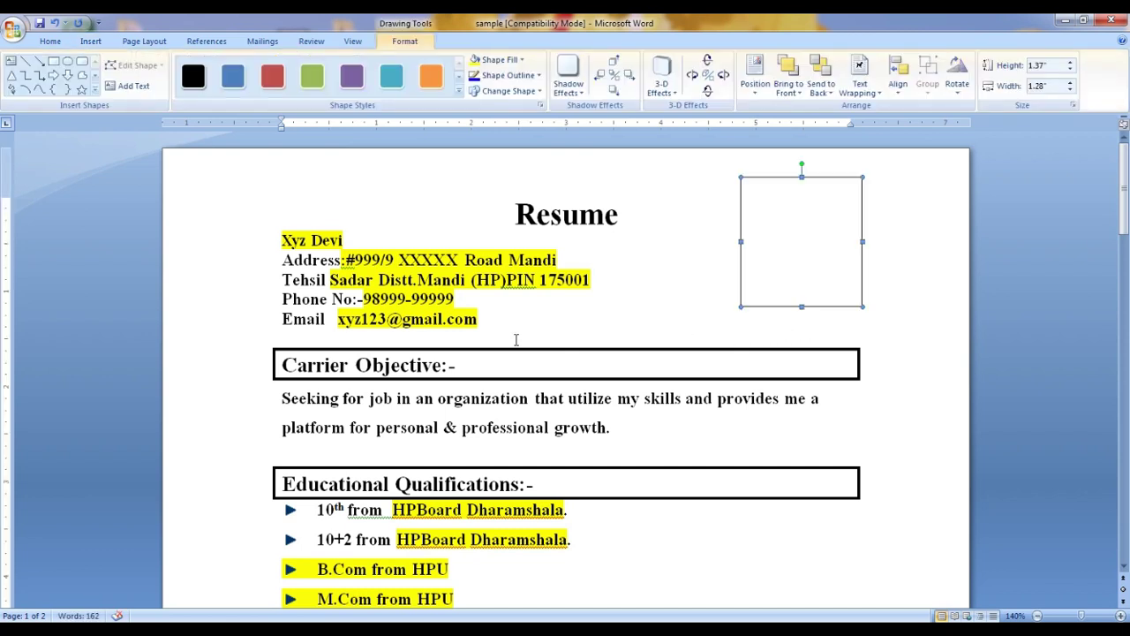
{"action": "right_click", "coordinate": [789, 253]}
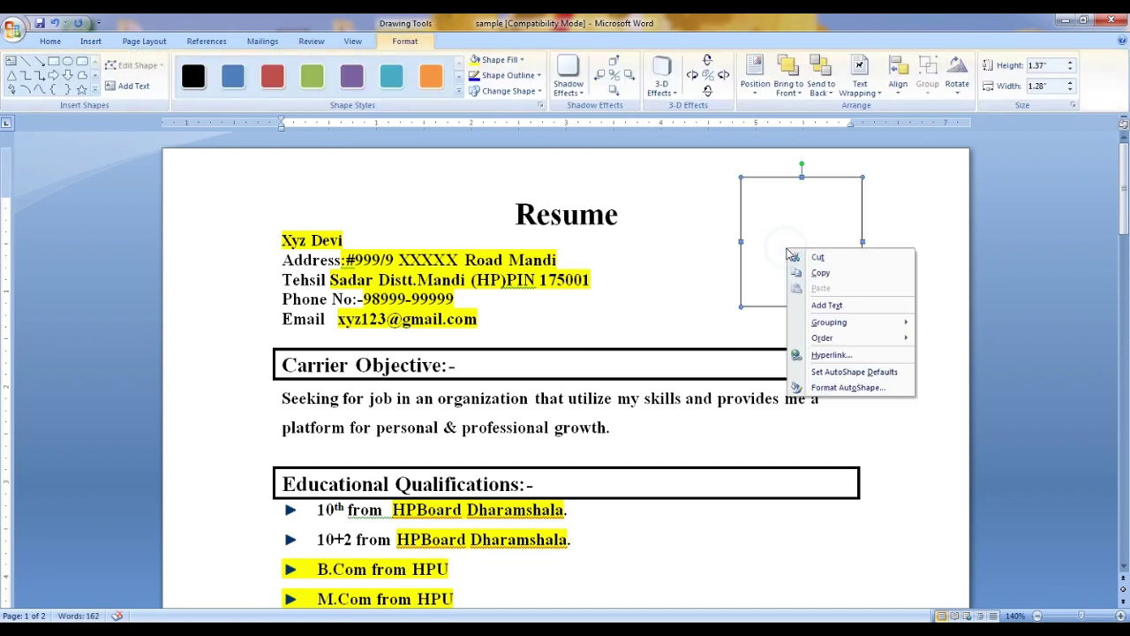
{"action": "left_click", "coordinate": [826, 304]}
{"action": "type", "text": "PHOTO"}
{"action": "left_click", "coordinate": [914, 241]}
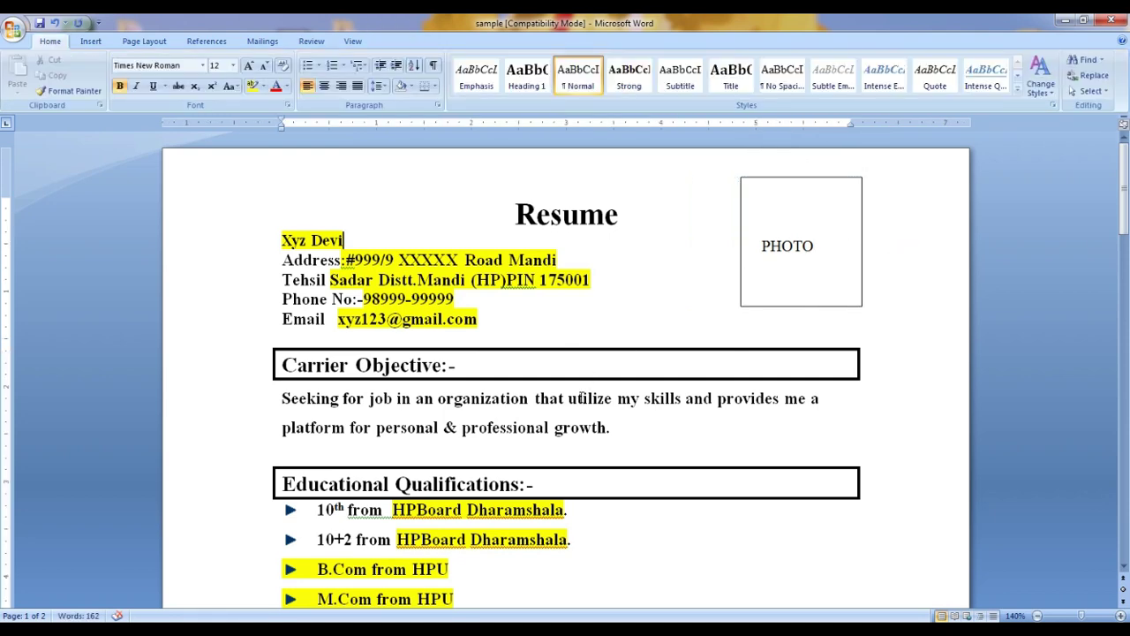
Delete the '4 years 6 Month Experience' Accounting Software Teacher line from Work Experience
{"action": "scroll", "coordinate": [572, 411], "scroll_direction": "down", "scroll_amount": 1}
{"action": "scroll", "coordinate": [565, 423], "scroll_direction": "down", "scroll_amount": 2}
{"action": "scroll", "coordinate": [492, 446], "scroll_direction": "down", "scroll_amount": 6}
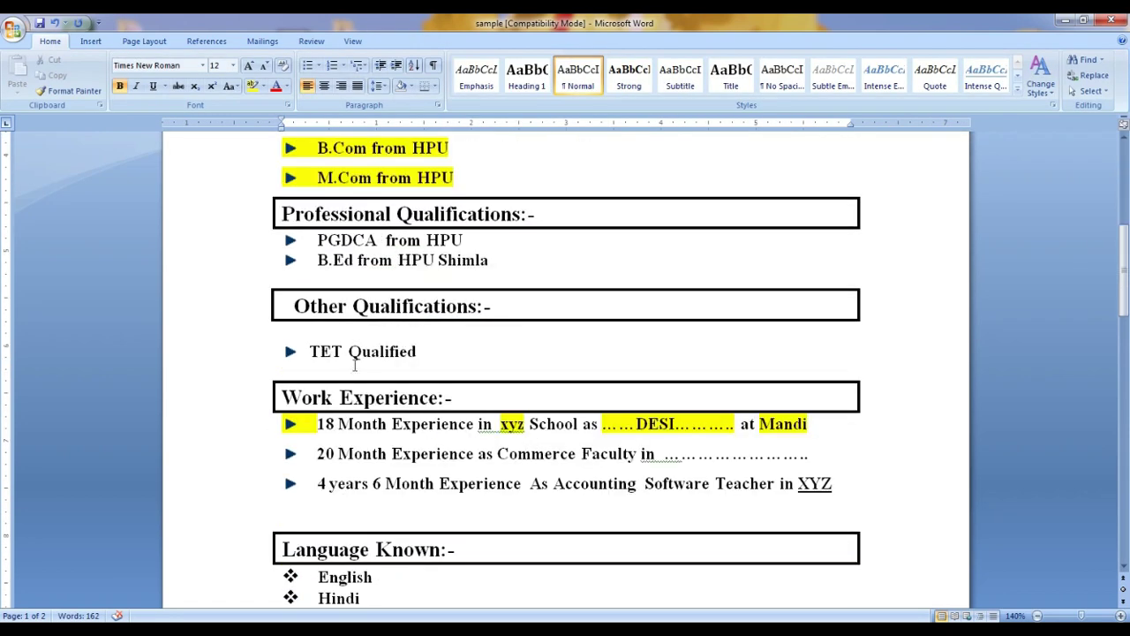
{"action": "scroll", "coordinate": [353, 399], "scroll_direction": "down", "scroll_amount": 3}
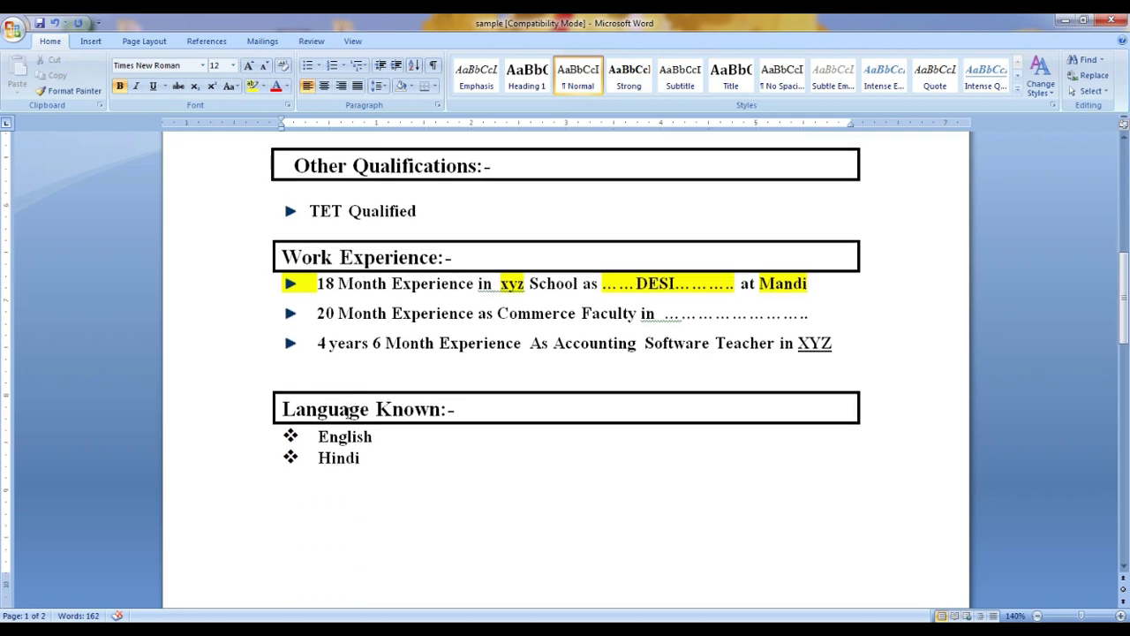
{"action": "scroll", "coordinate": [378, 409], "scroll_direction": "up", "scroll_amount": 3}
{"action": "scroll", "coordinate": [379, 415], "scroll_direction": "up", "scroll_amount": 2}
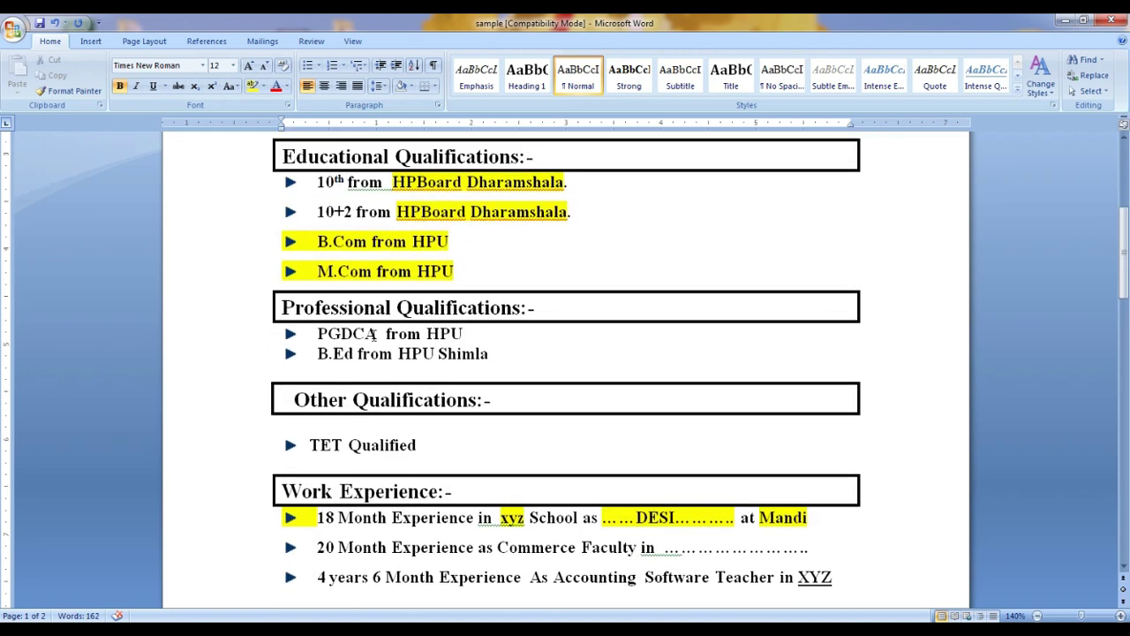
{"action": "scroll", "coordinate": [382, 419], "scroll_direction": "down", "scroll_amount": 2}
{"action": "scroll", "coordinate": [389, 430], "scroll_direction": "down", "scroll_amount": 1}
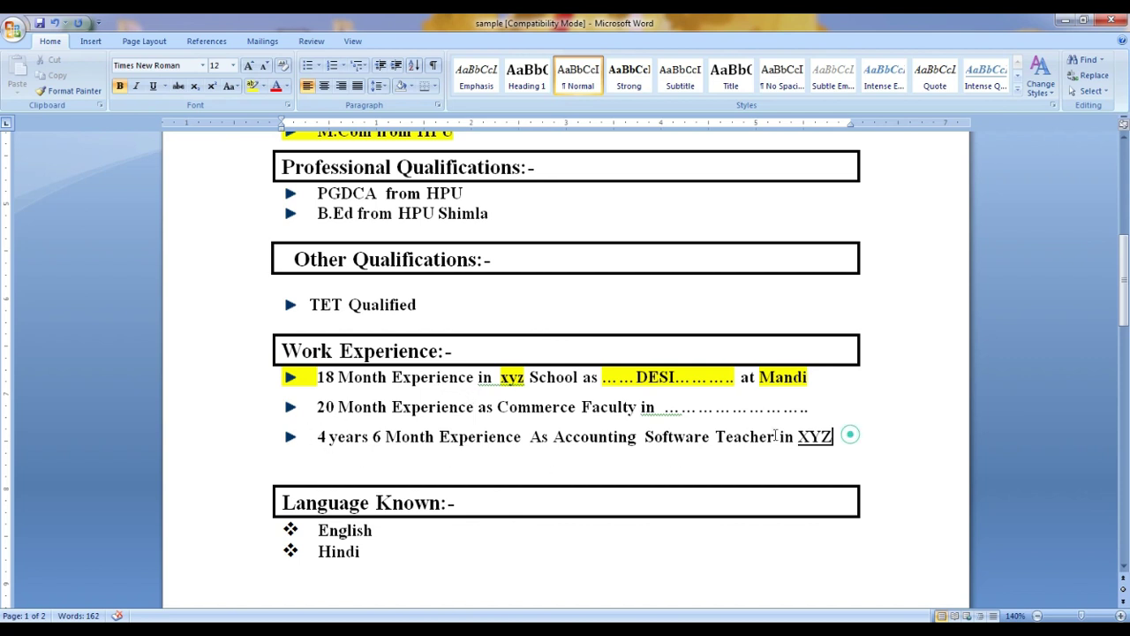
{"action": "left_click_drag", "start_coordinate": [847, 436], "coordinate": [288, 438]}
{"action": "key", "text": "Delete"}
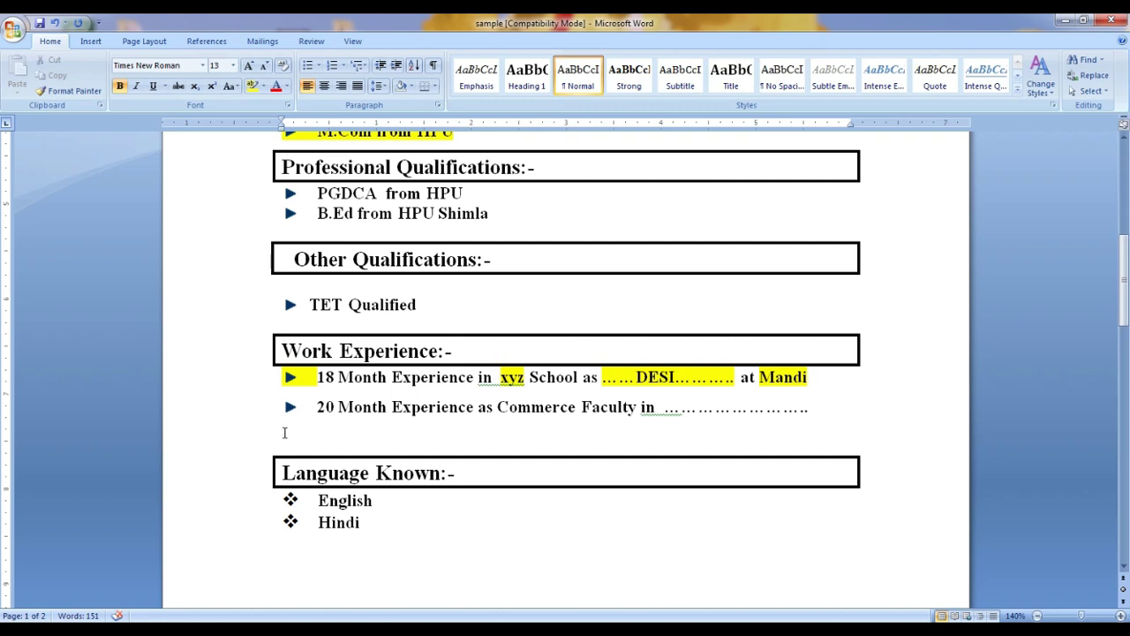
{"action": "scroll", "coordinate": [285, 433], "scroll_direction": "up", "scroll_amount": 3}
{"action": "scroll", "coordinate": [285, 432], "scroll_direction": "up", "scroll_amount": 6}
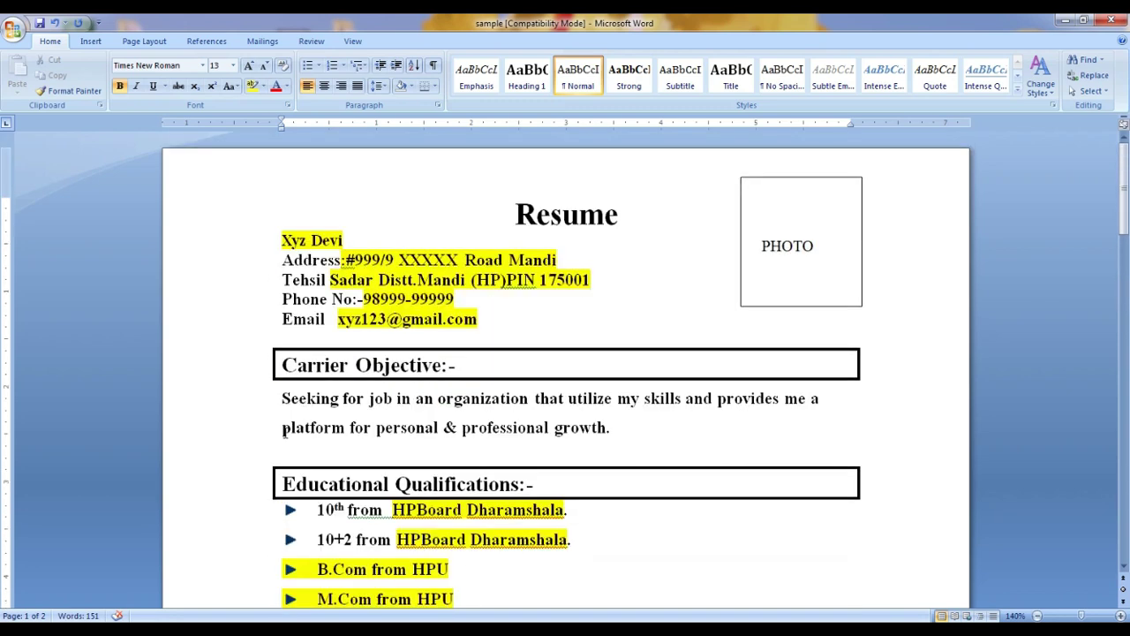